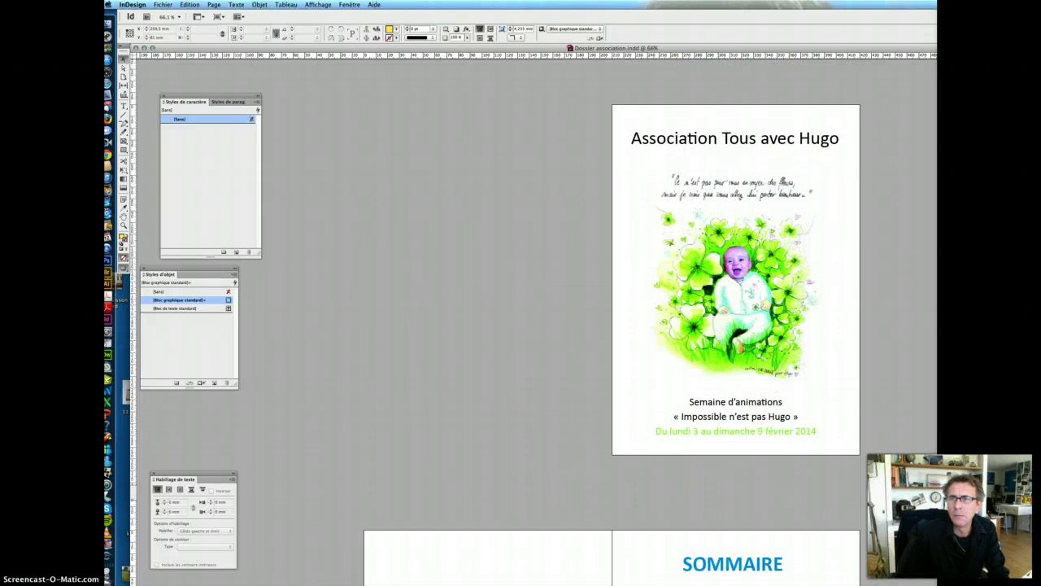
# Look through the document's spreads, from pages 2–3 to pages 6–7
pyautogui.moveTo(879, 140)
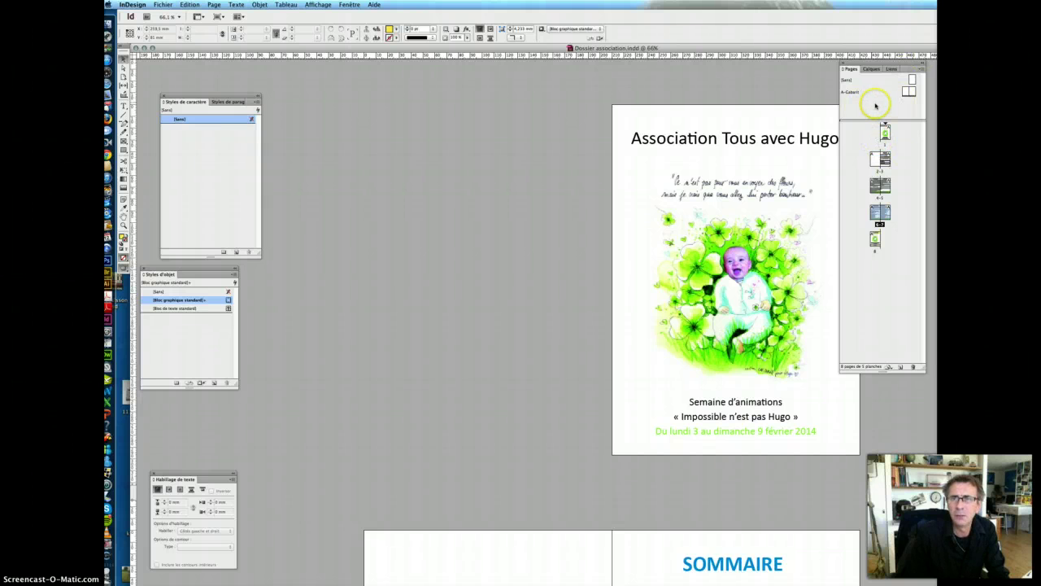
pyautogui.doubleClick(876, 159)
pyautogui.click(879, 183)
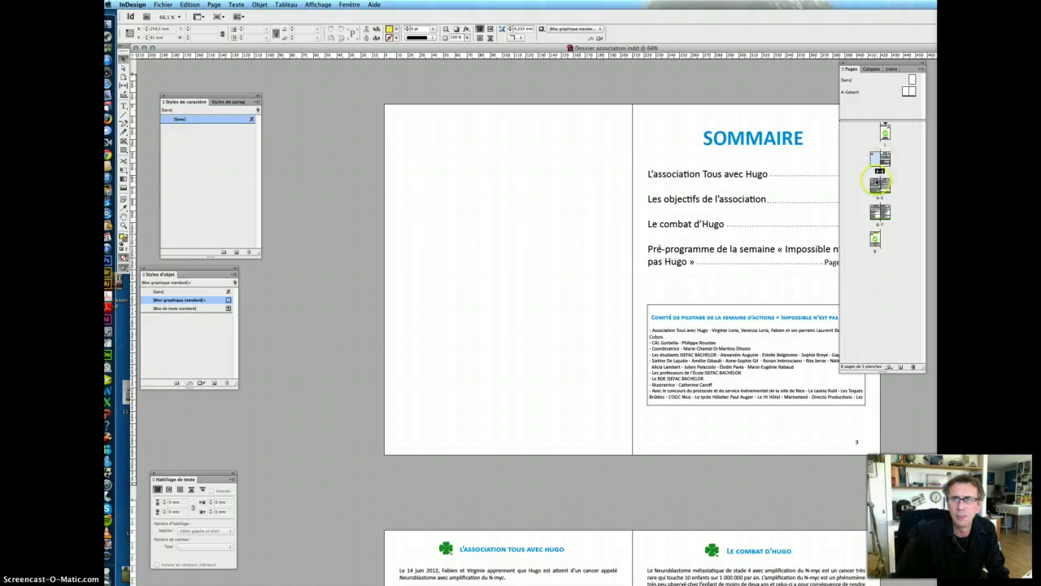
pyautogui.doubleClick(876, 185)
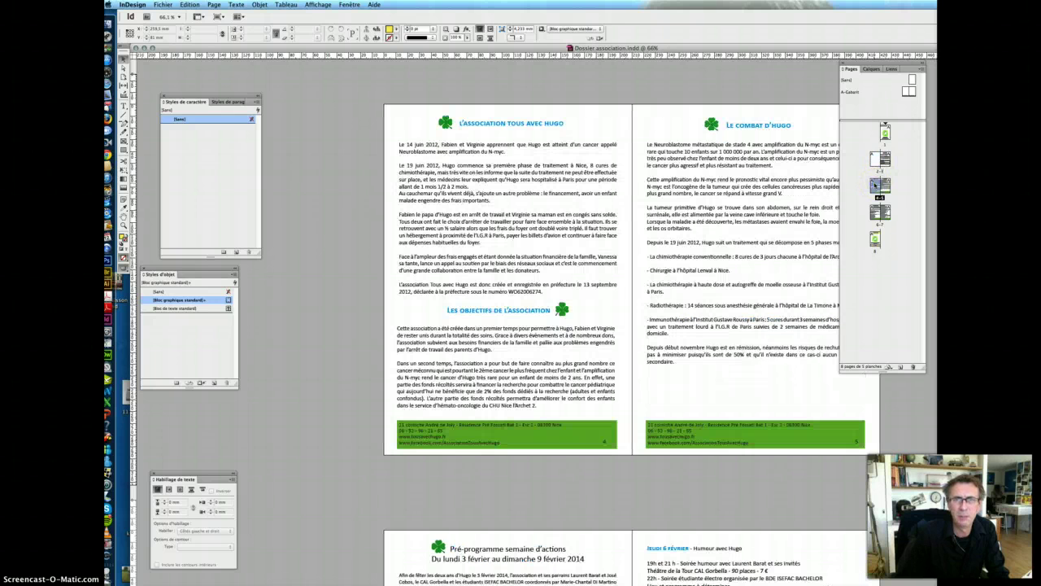
pyautogui.doubleClick(875, 214)
pyautogui.click(885, 132)
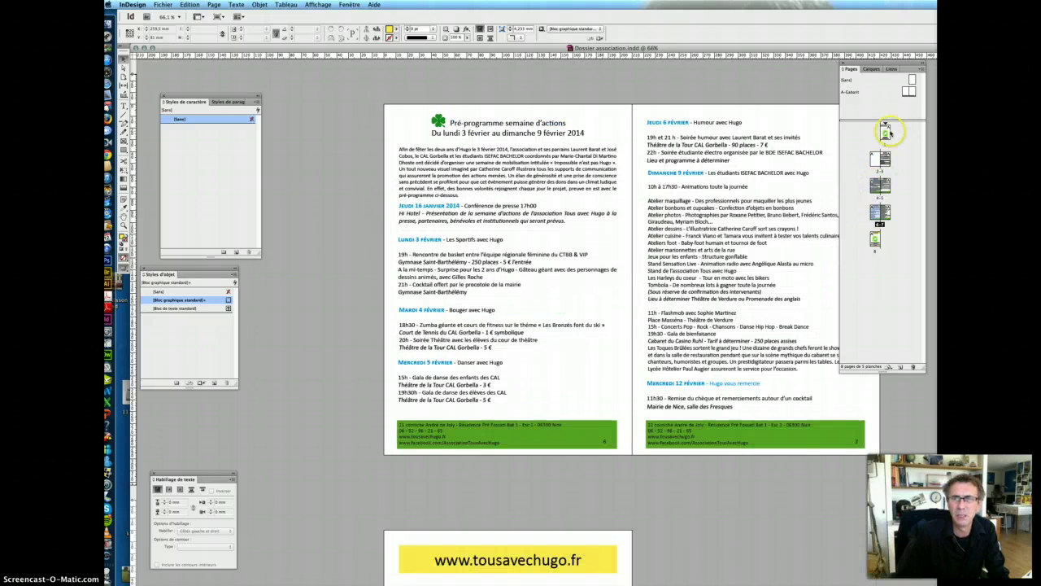
# Check the document's layers and links, opening and cancelling the search for the missing illustration file
pyautogui.click(877, 70)
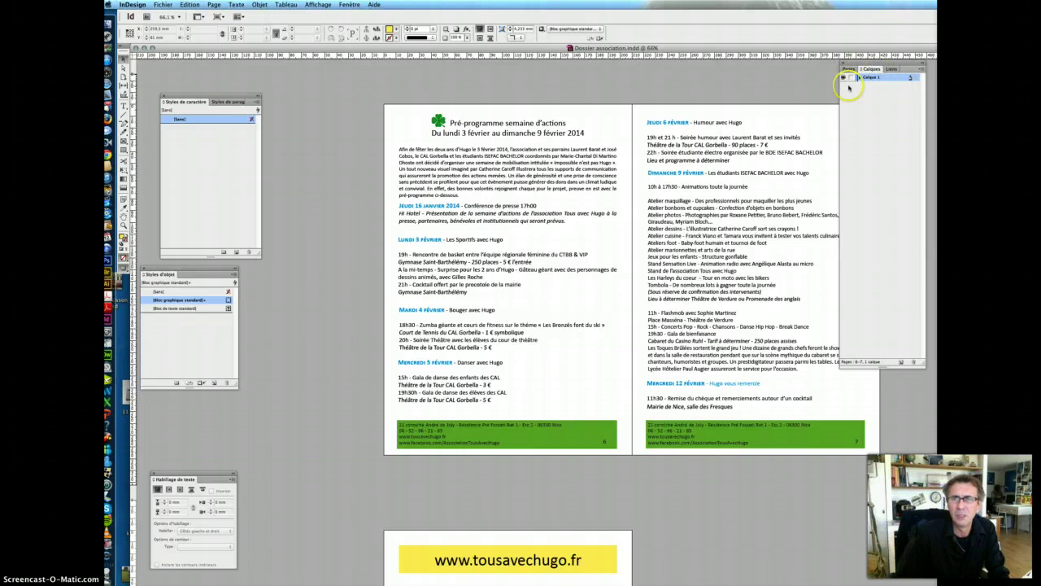
pyautogui.click(890, 69)
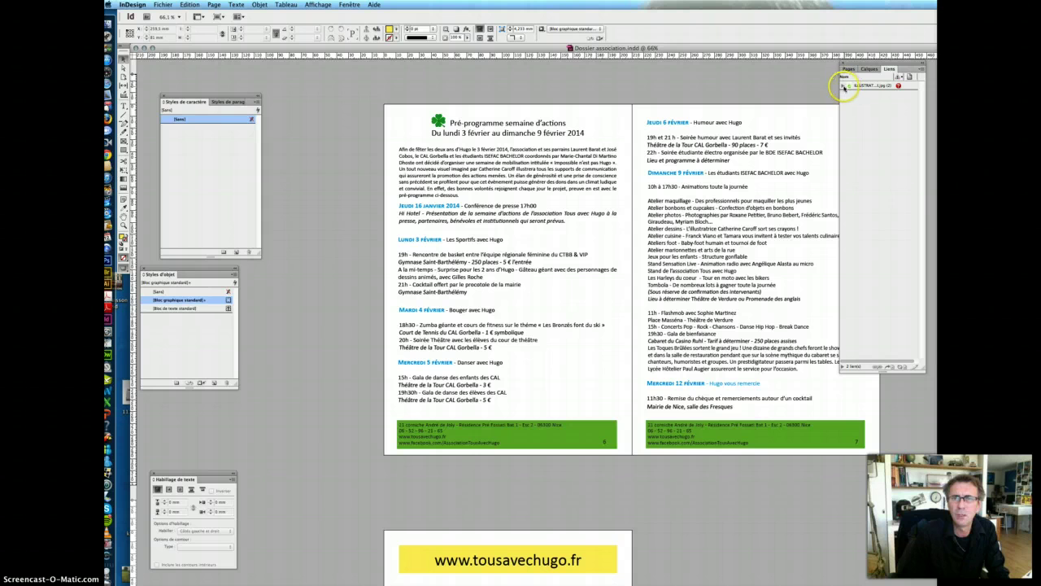
pyautogui.click(867, 85)
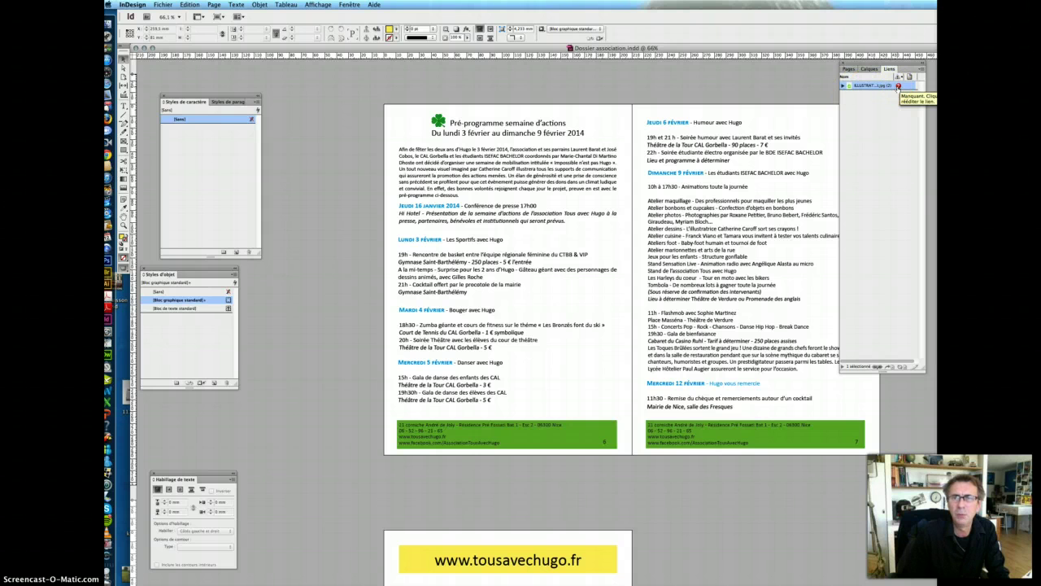
pyautogui.click(898, 86)
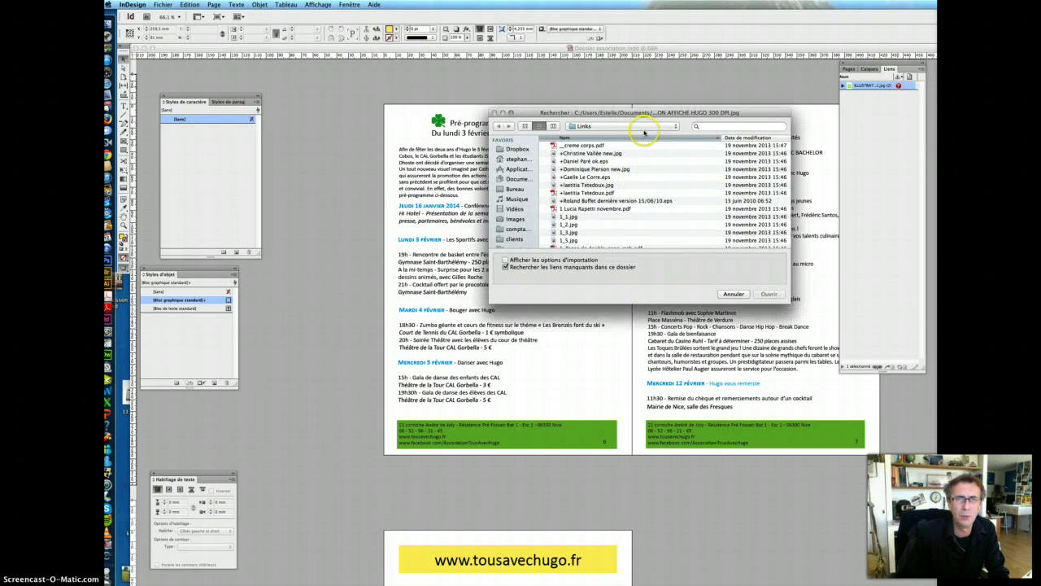
pyautogui.click(734, 293)
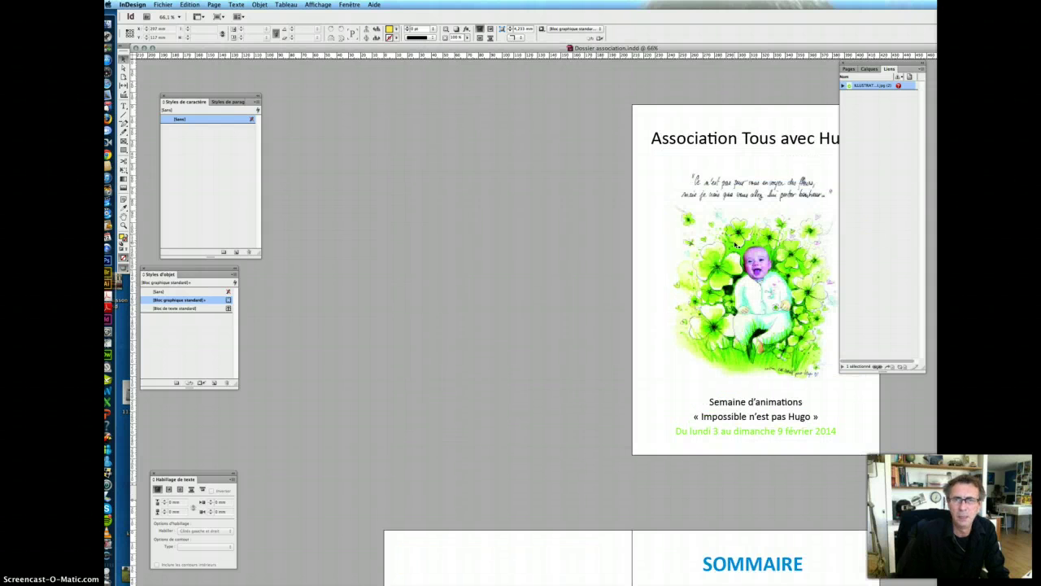
# Move the cover title slightly down, then shift the cover illustration down and enlarge its frame about its centre
pyautogui.hscroll(2, 735, 243)
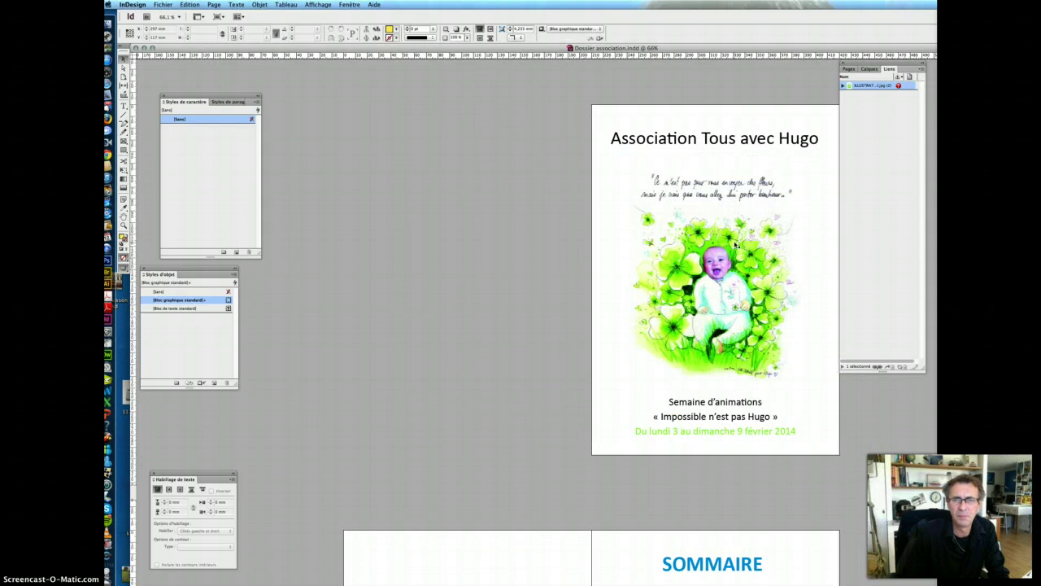
pyautogui.click(750, 144)
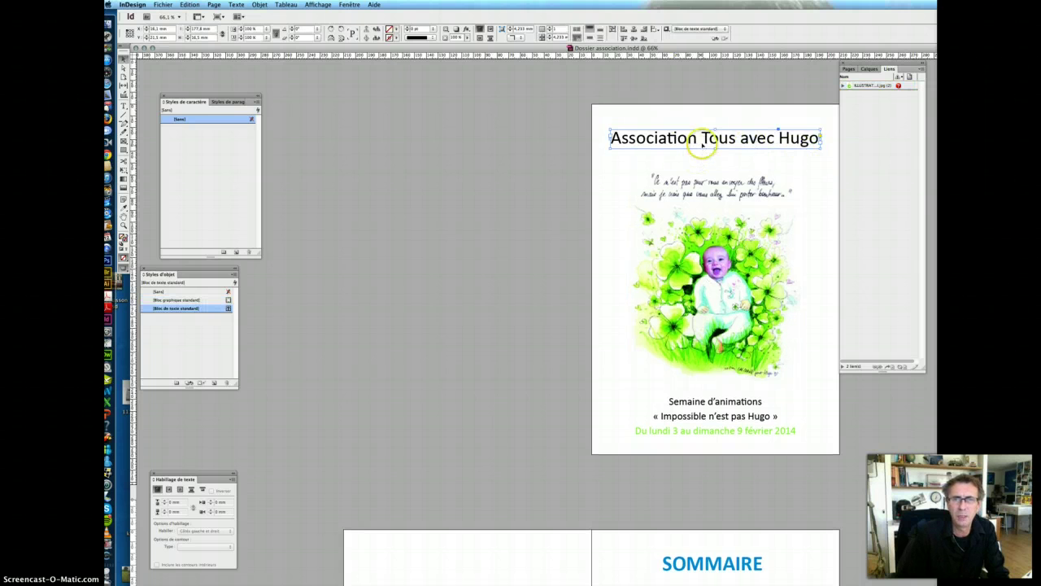
pyautogui.moveTo(702, 143)
pyautogui.mouseDown()
pyautogui.moveTo(698, 170)
pyautogui.moveTo(701, 148)
pyautogui.mouseUp()
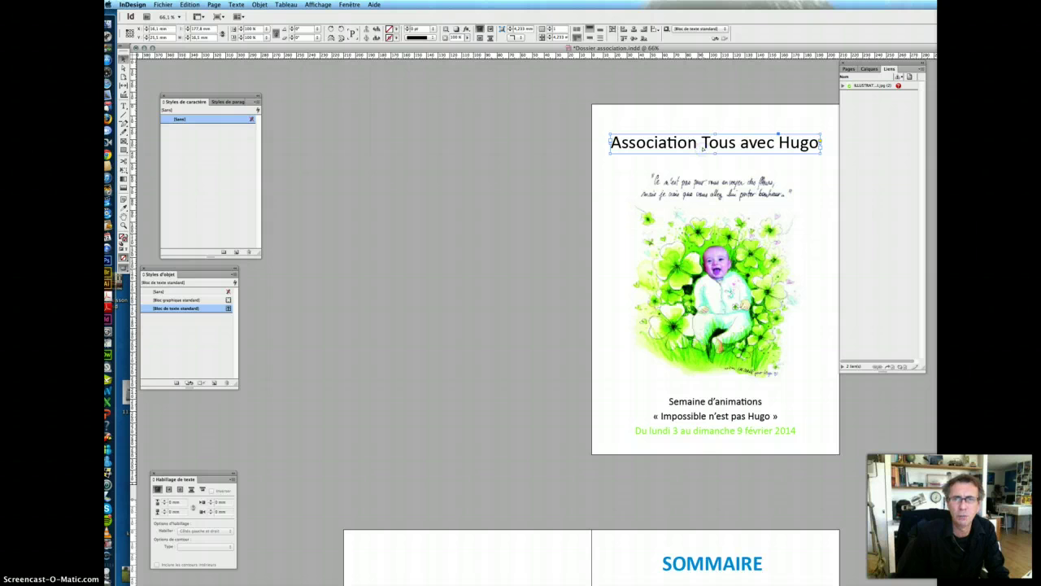
pyautogui.moveTo(702, 193); pyautogui.dragTo(701, 204)
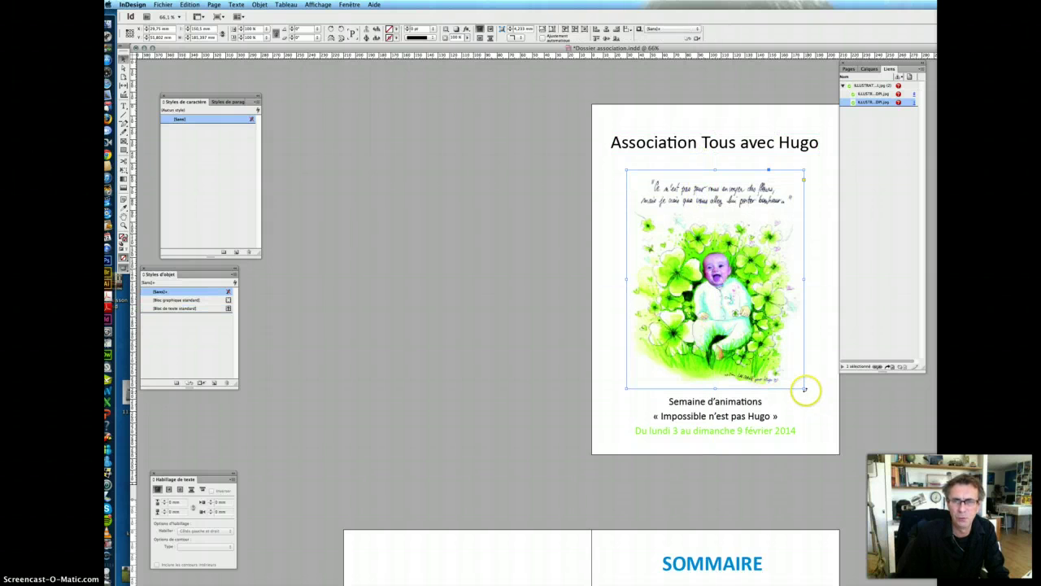
pyautogui.moveTo(803, 388); pyautogui.dragTo(803, 393)
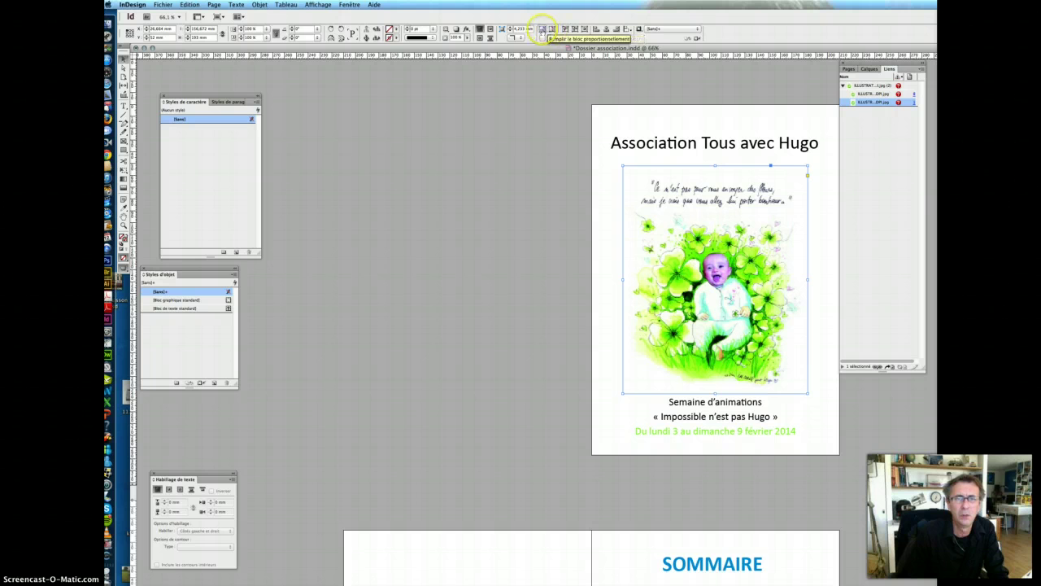
# Try the fitting options to fit the cover illustration proportionally in its frame, and turn on Auto-Fit
pyautogui.click(542, 30)
pyautogui.click(551, 29)
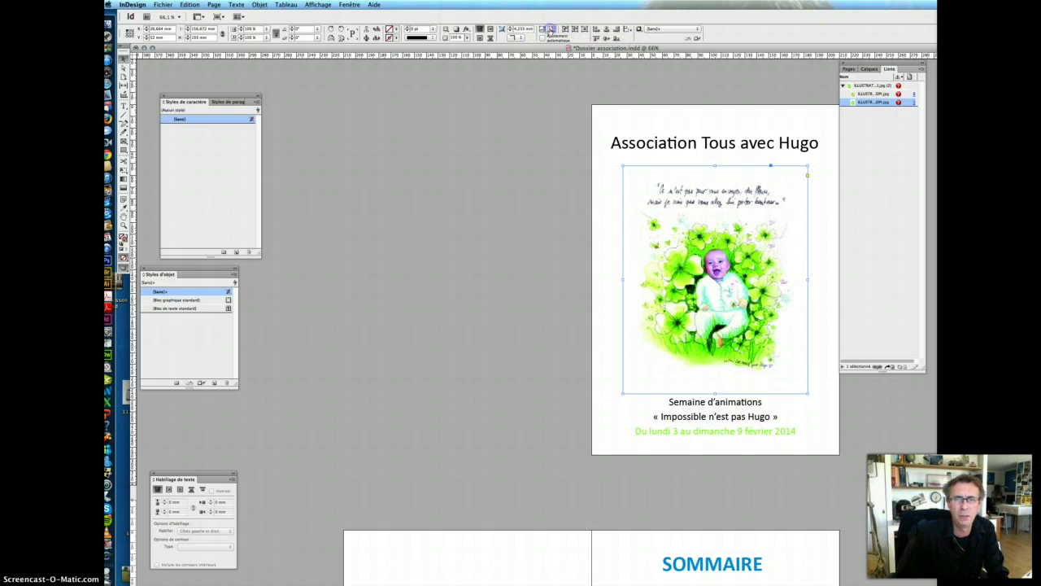
pyautogui.click(566, 29)
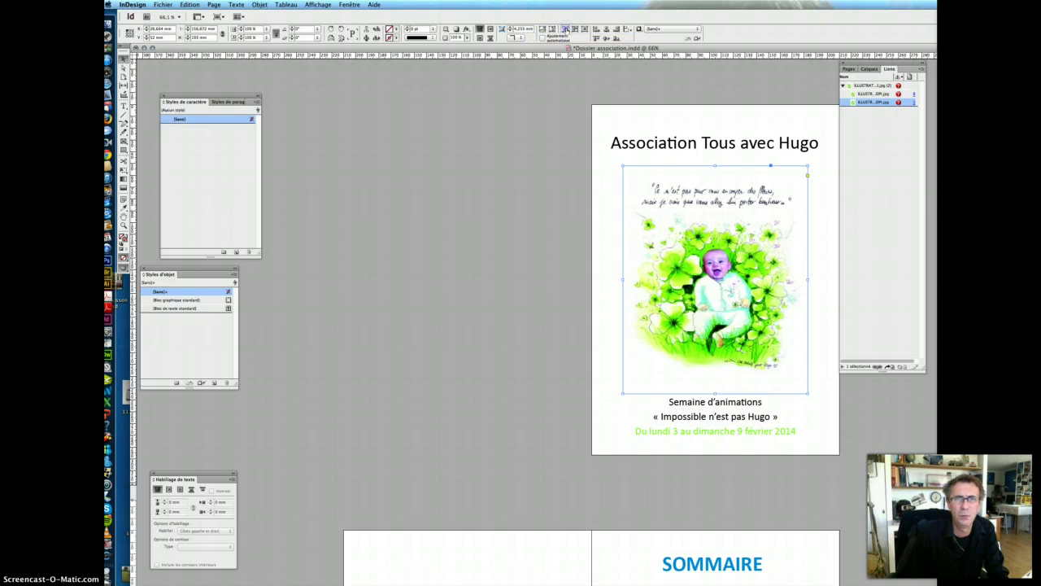
pyautogui.click(551, 29)
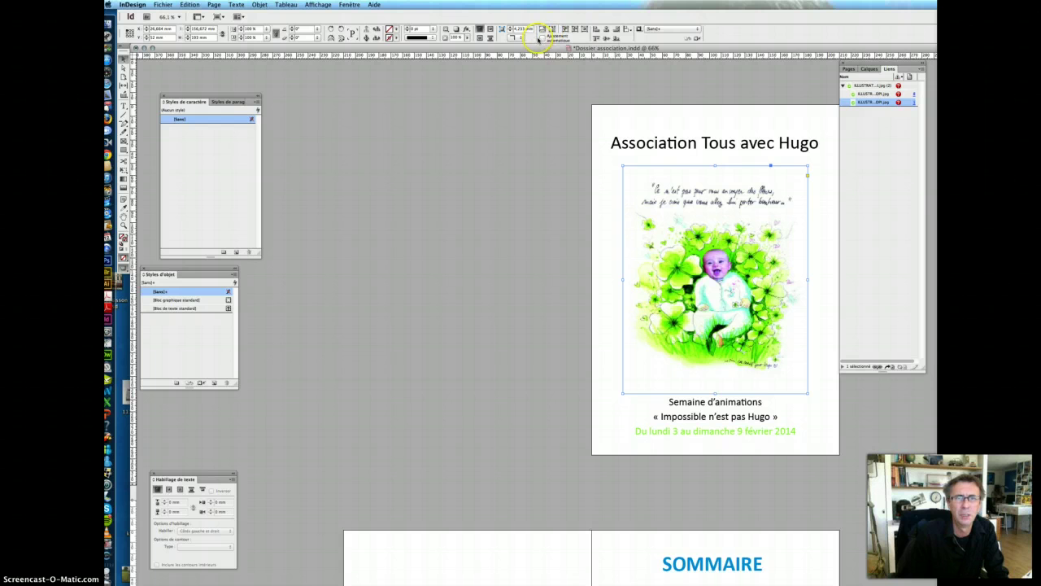
pyautogui.click(541, 38)
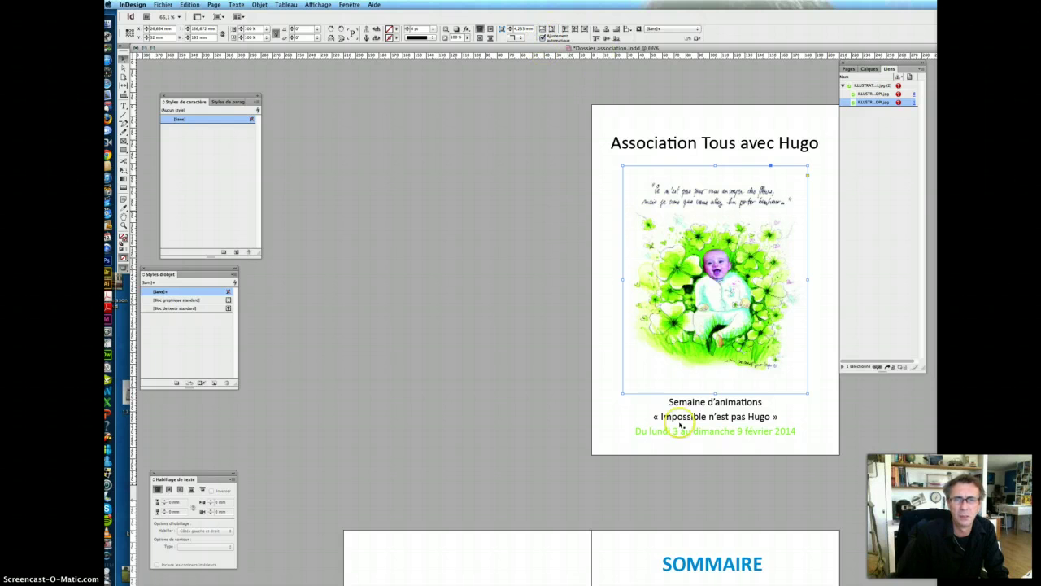
pyautogui.click(704, 418)
pyautogui.moveTo(706, 418); pyautogui.dragTo(703, 418)
# Break the cover title onto a second line after "Association" and enlarge and reposition its frame to hold both lines
pyautogui.click(731, 149)
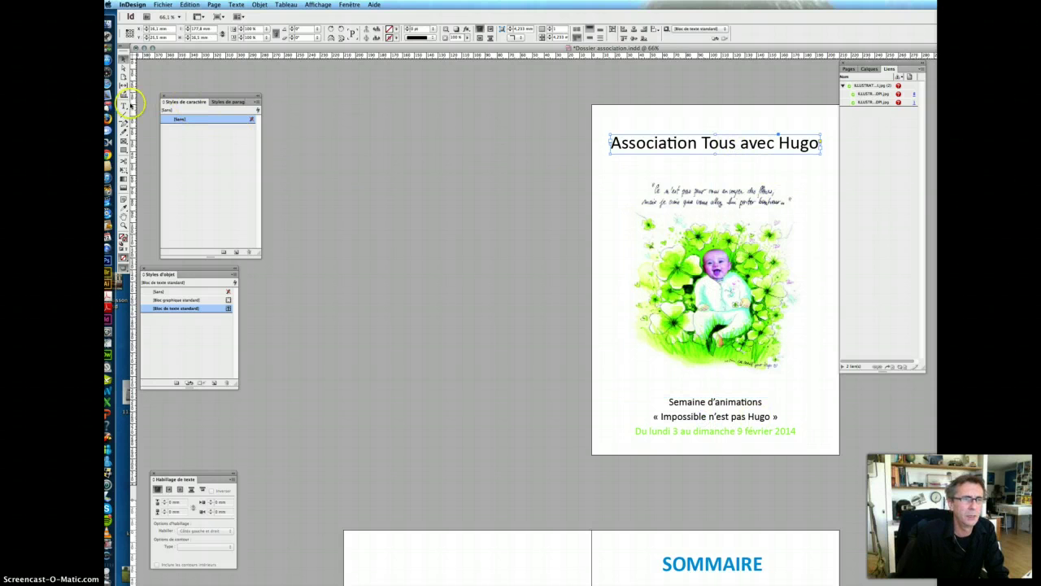
pyautogui.click(124, 105)
pyautogui.click(703, 145)
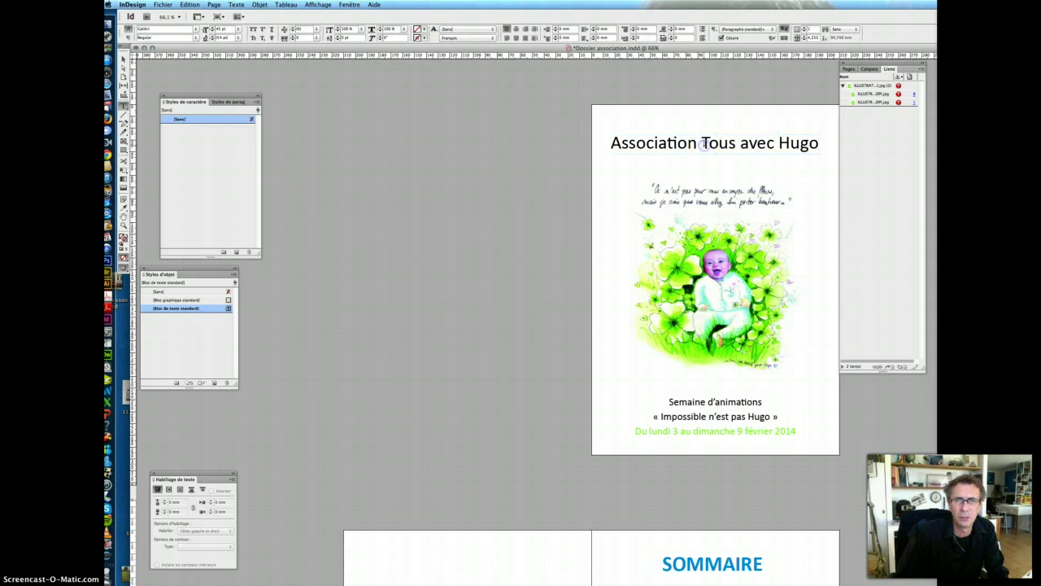
pyautogui.hotkey('shift', 'End')
pyautogui.press('Delete')
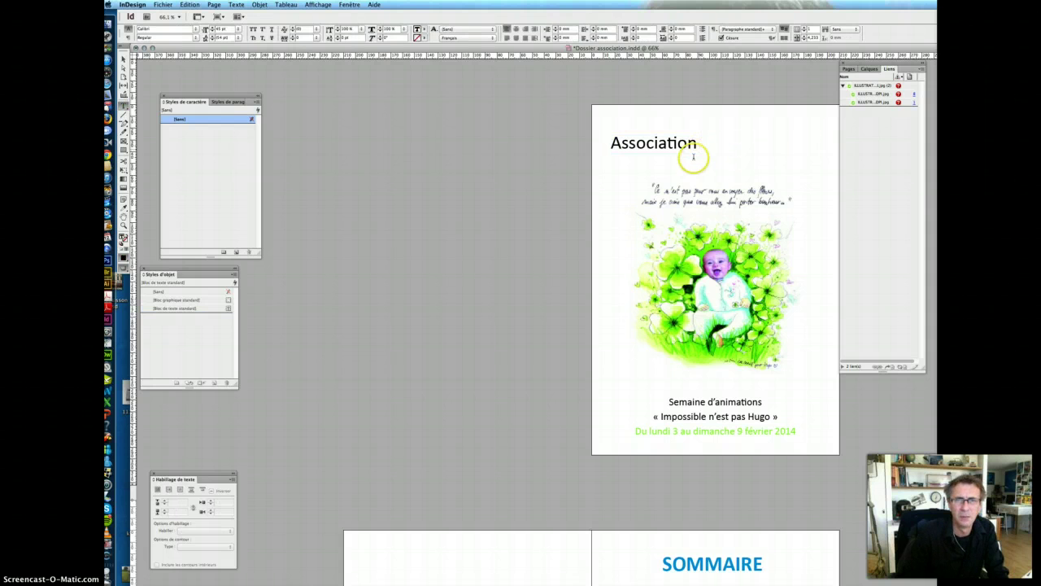
pyautogui.click(124, 58)
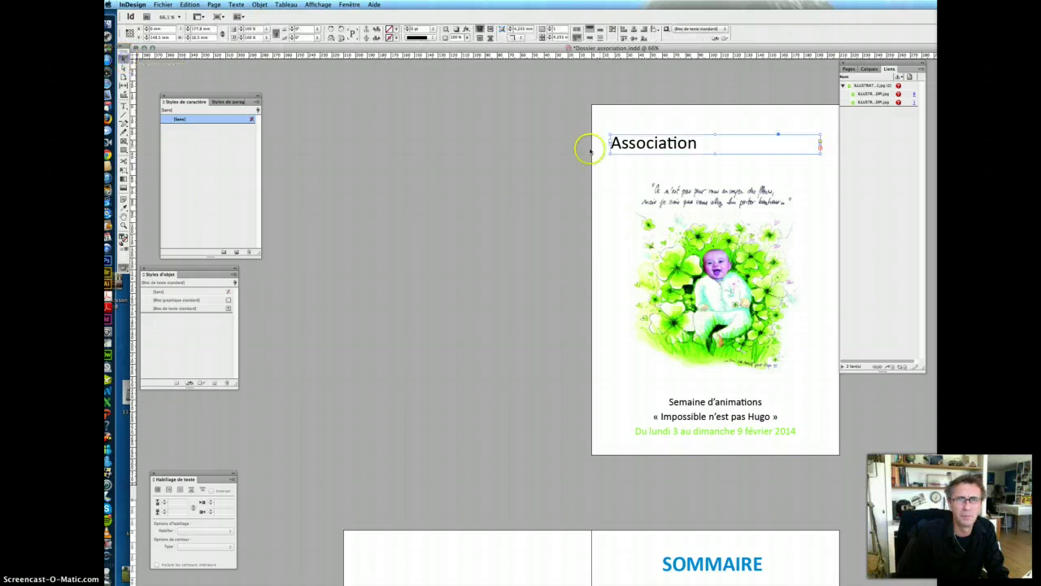
pyautogui.moveTo(716, 153); pyautogui.dragTo(685, 142)
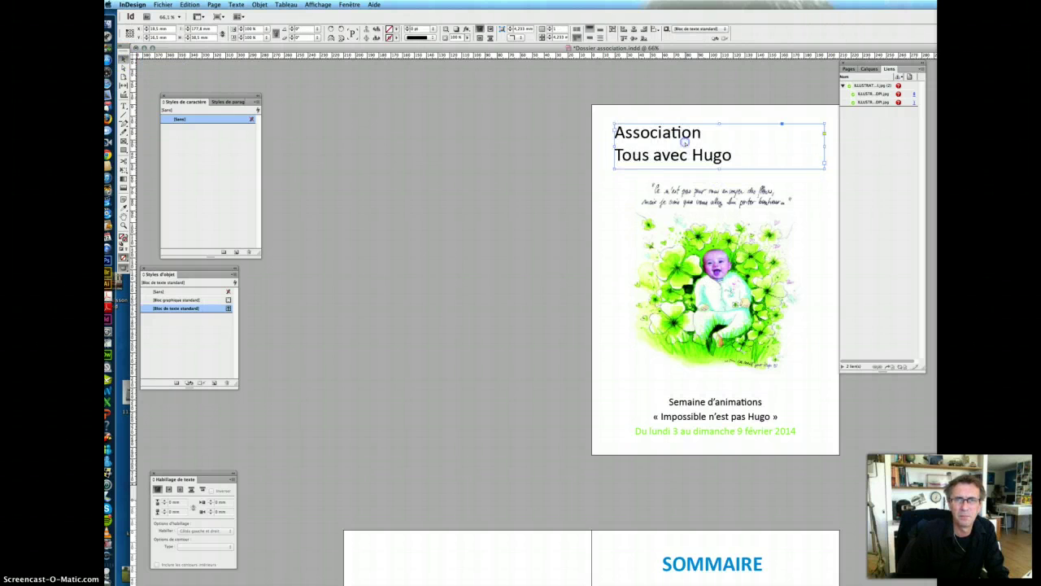
# Set the title word "Association" to 20 pt and widen its letter spacing
pyautogui.click(124, 106)
pyautogui.click(662, 136)
pyautogui.doubleClick(663, 135)
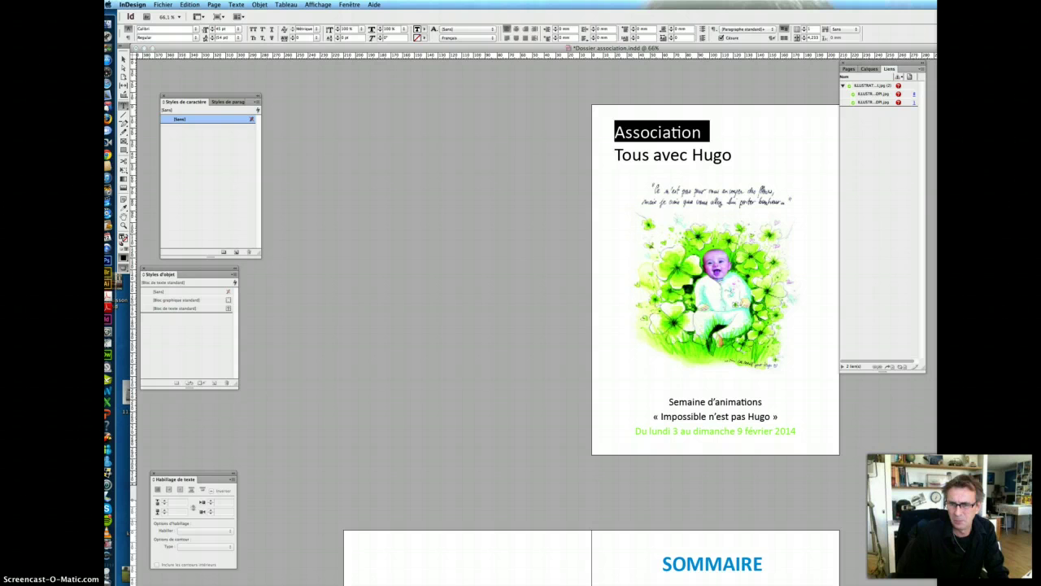
pyautogui.write('25')
pyautogui.press('Return')
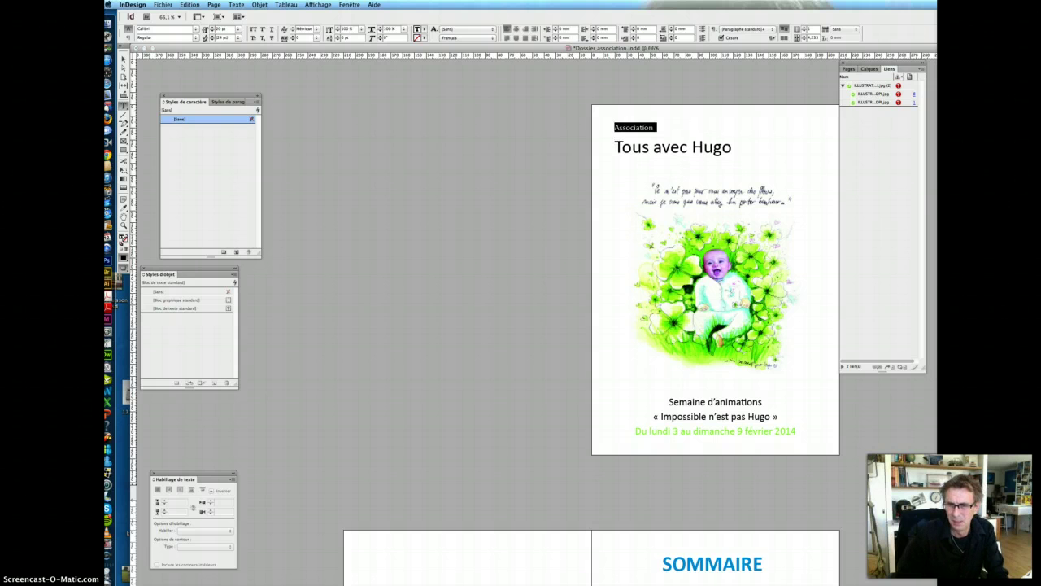
pyautogui.press('super+t')
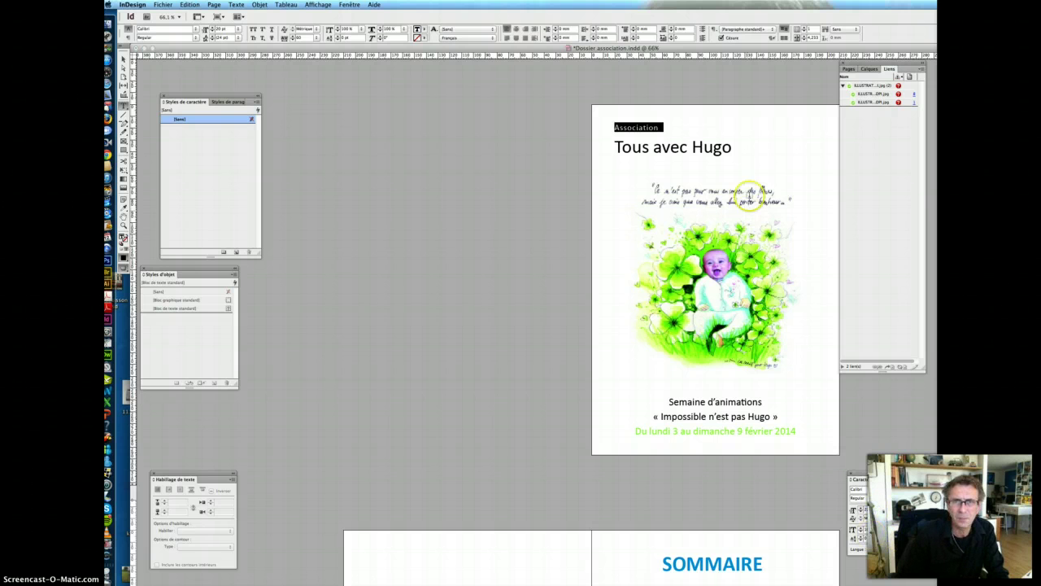
# Centre both title lines and set the second line to Bold at 60 pt
pyautogui.moveTo(732, 147); pyautogui.dragTo(569, 129)
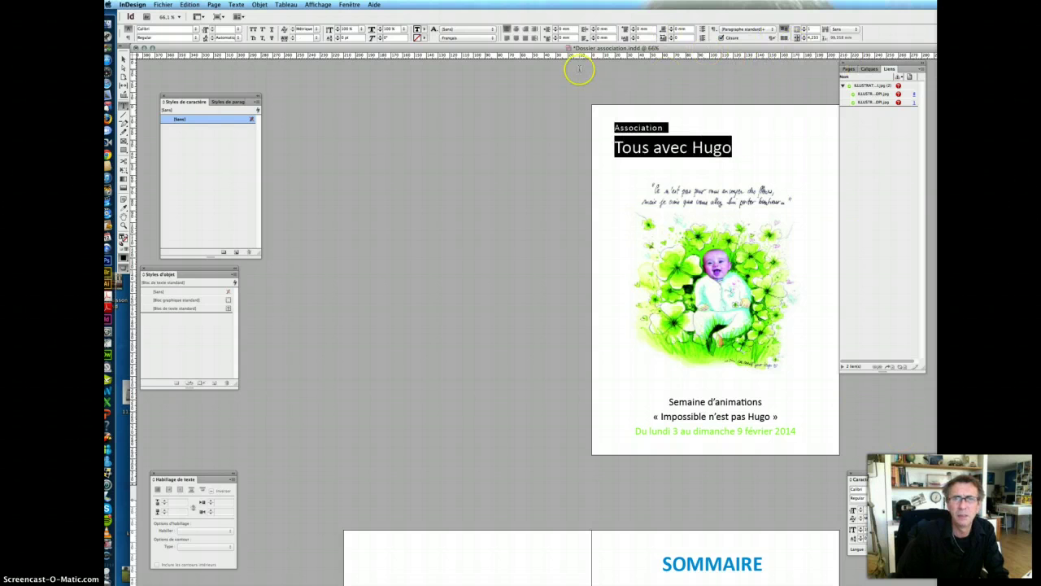
pyautogui.click(515, 30)
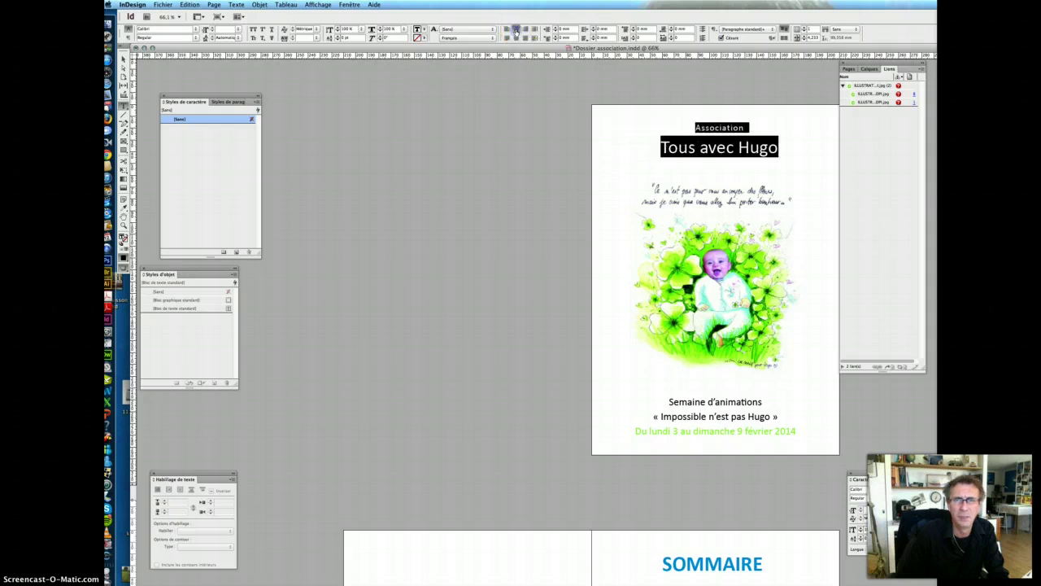
pyautogui.tripleClick(726, 150)
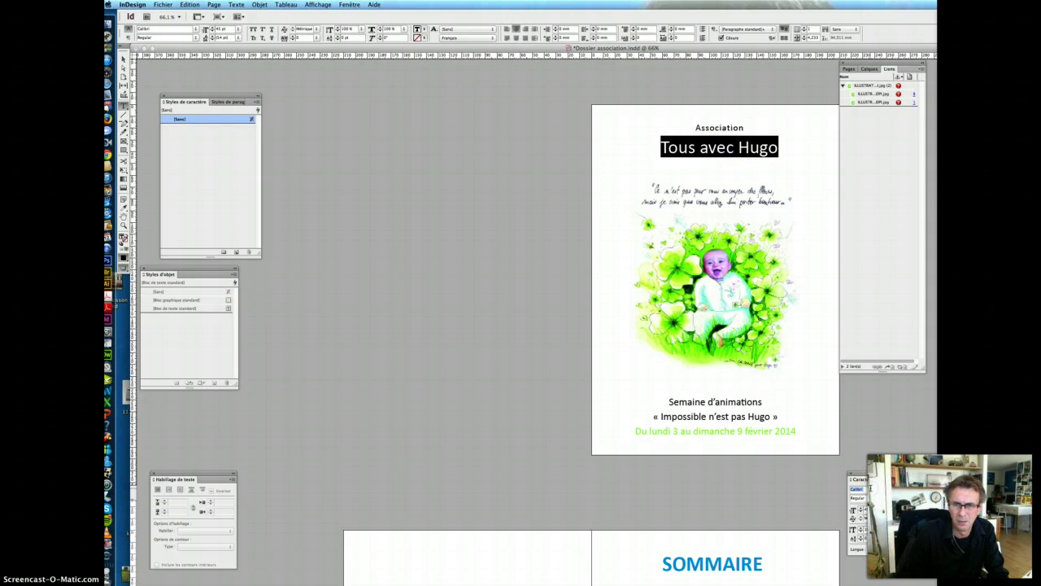
pyautogui.click(929, 498)
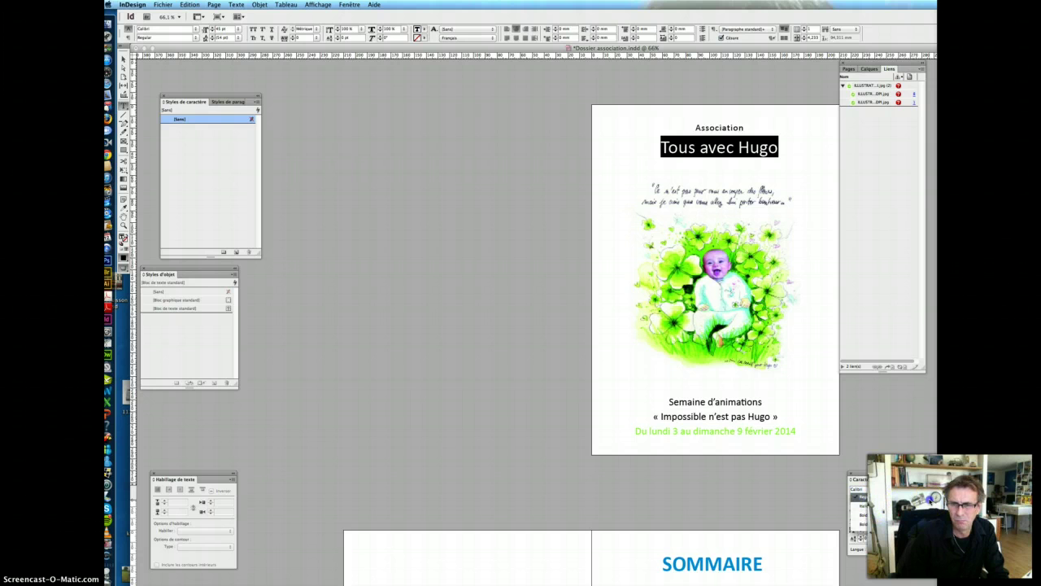
pyautogui.click(860, 514)
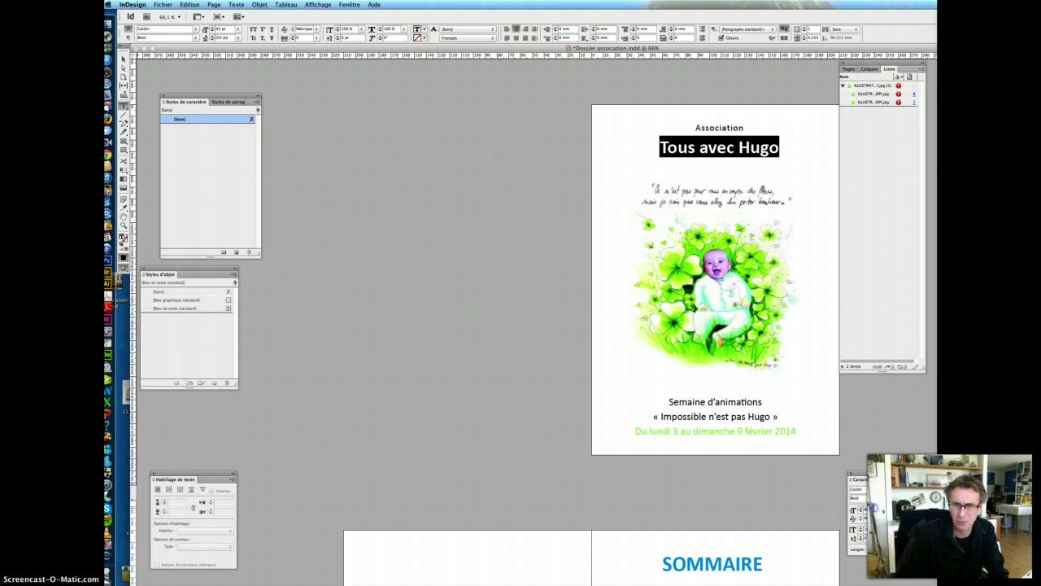
pyautogui.write('54')
pyautogui.press('Return')
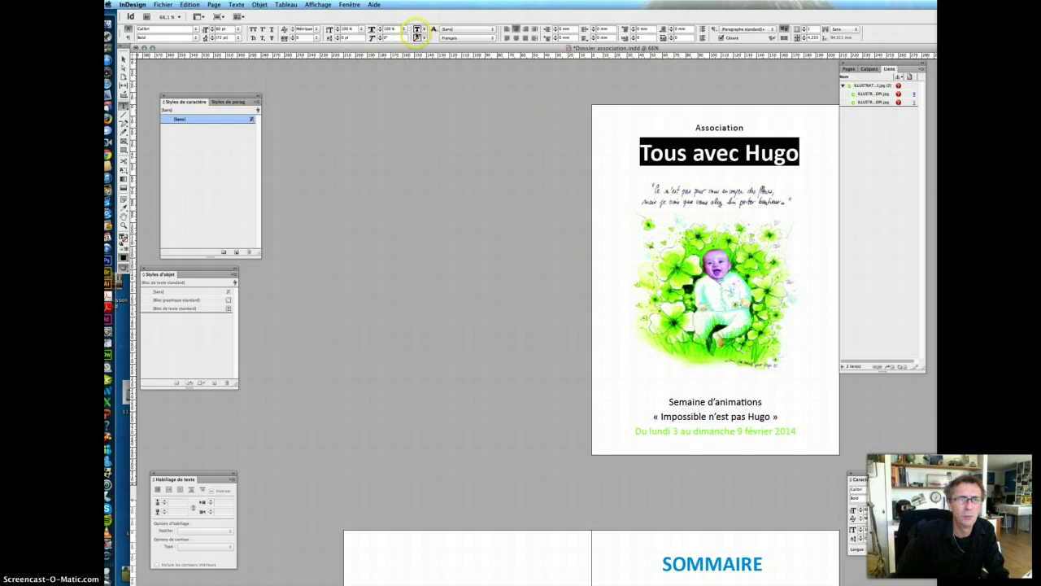
# Colour the second title line with the green swatch C=75 M=5 J=100 N=0
pyautogui.click(423, 30)
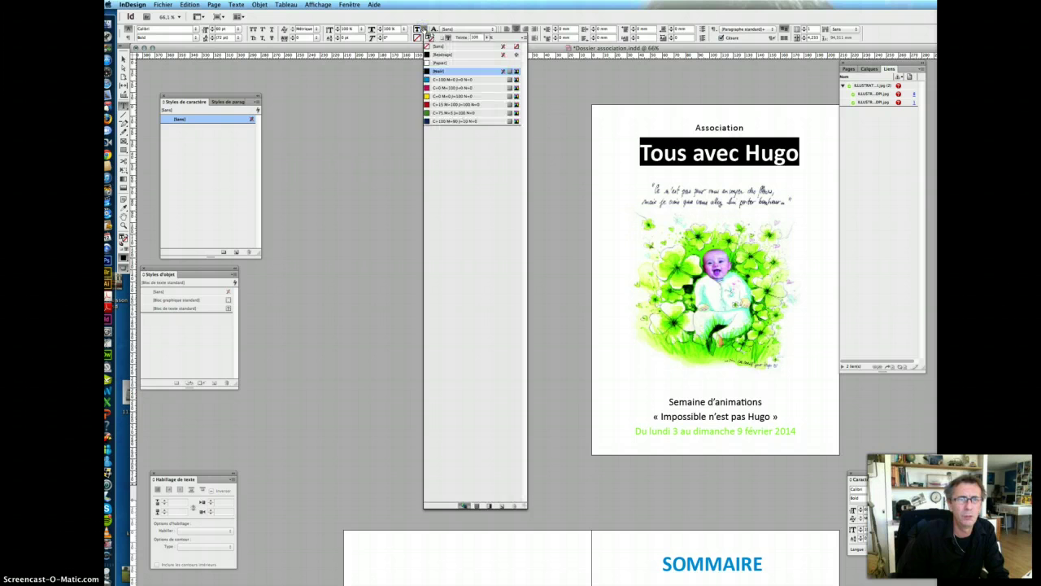
pyautogui.click(459, 113)
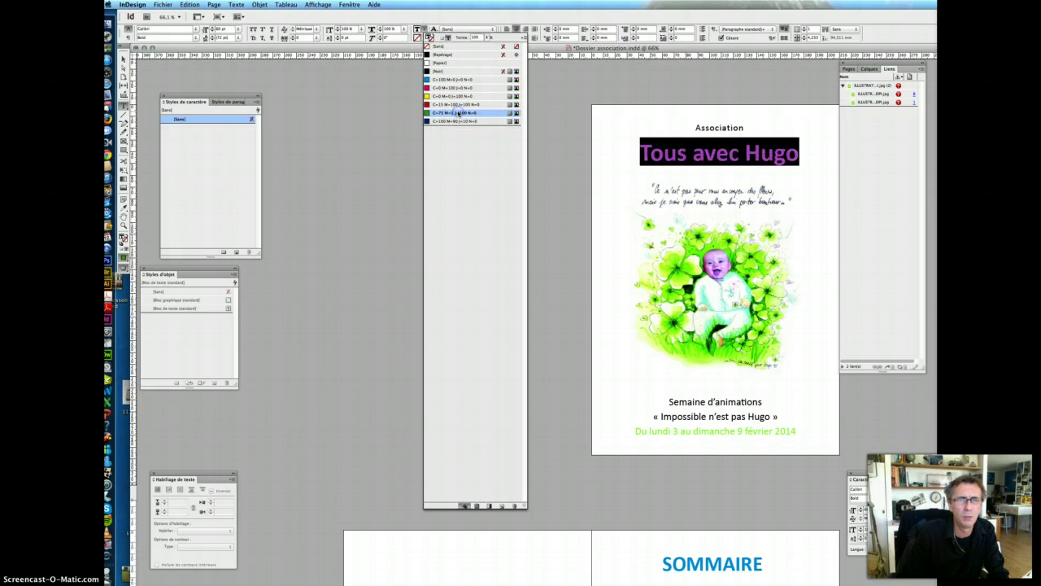
pyautogui.click(704, 153)
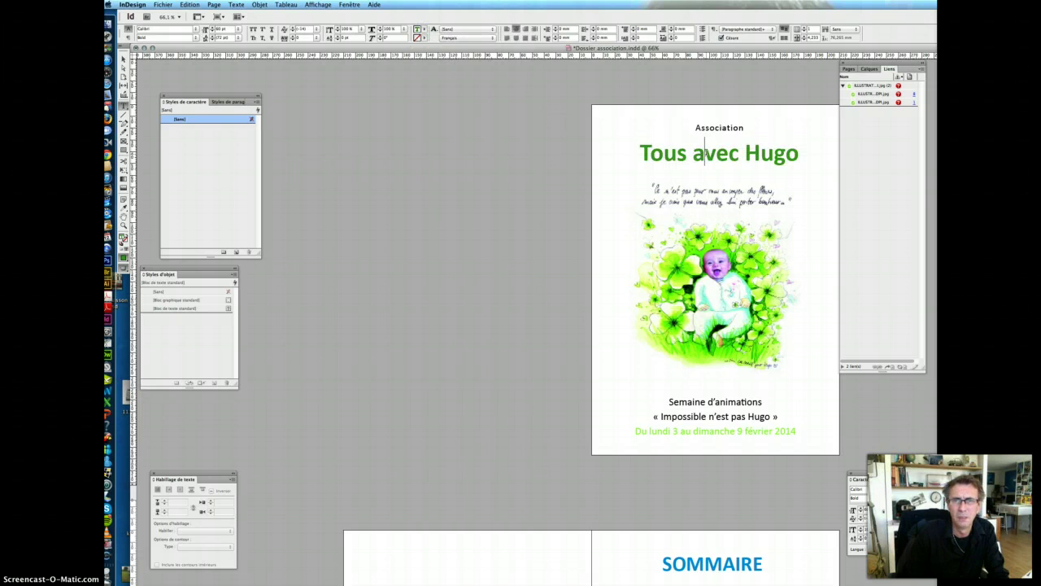
# Move the bordered steering-committee box on the contents page slightly down and shift its text frame to match
pyautogui.scroll(-10, 689, 382)
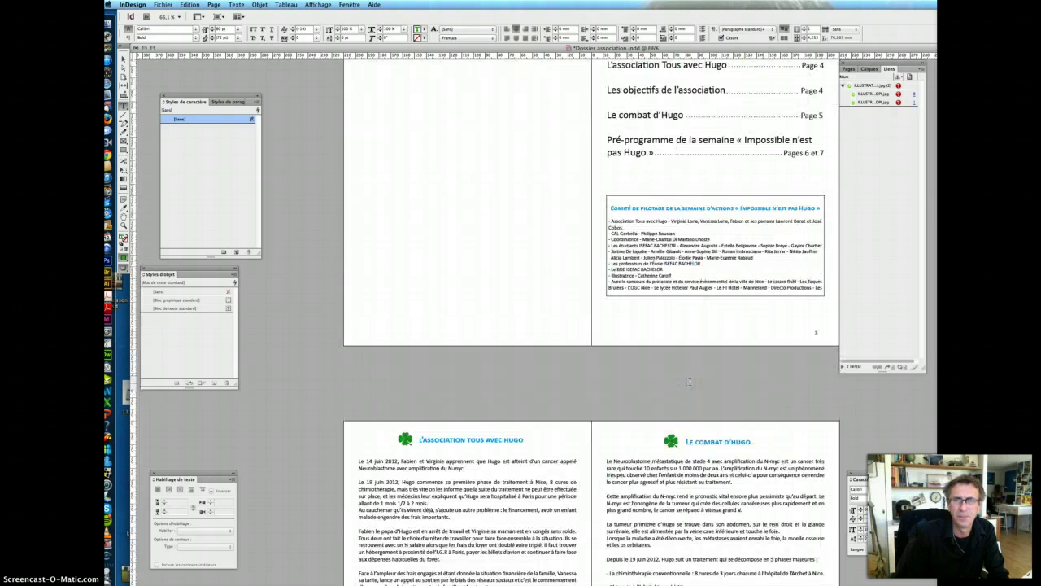
pyautogui.scroll(9, 700, 325)
pyautogui.scroll(-10, 713, 264)
pyautogui.scroll(5, 713, 264)
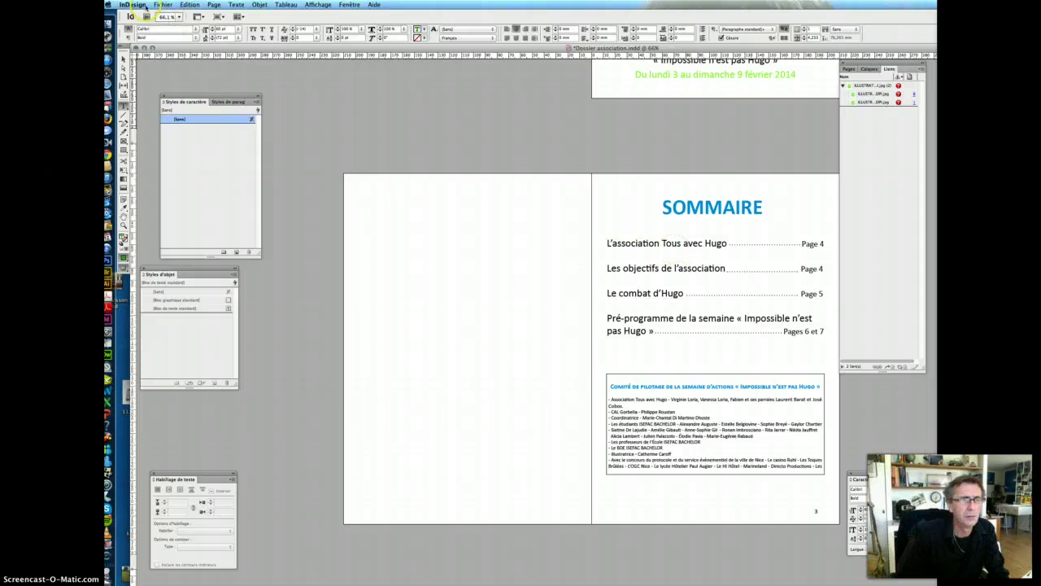
pyautogui.click(123, 59)
pyautogui.click(669, 287)
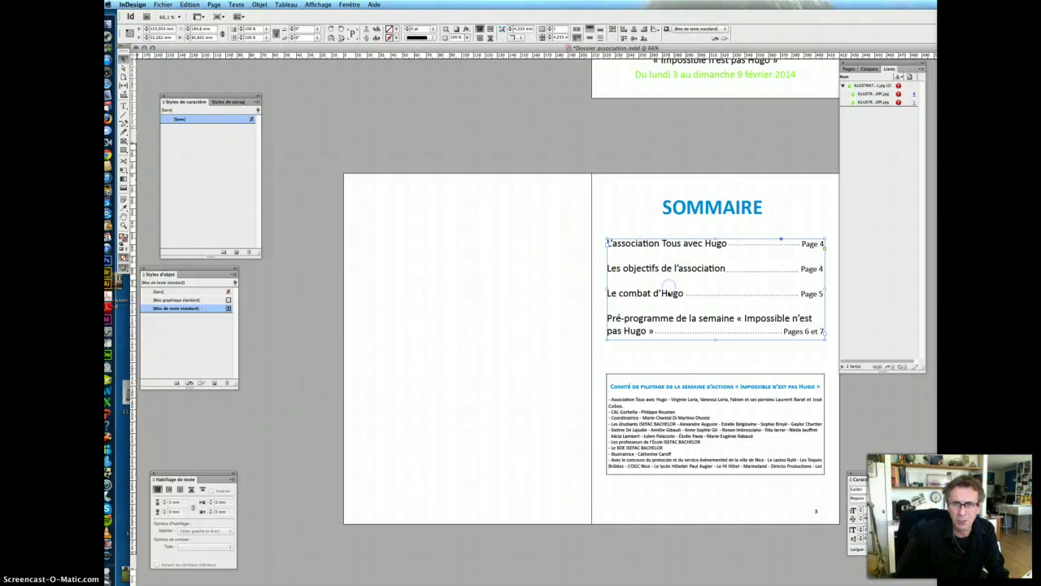
pyautogui.click(686, 450)
pyautogui.scroll(-2, 707, 437)
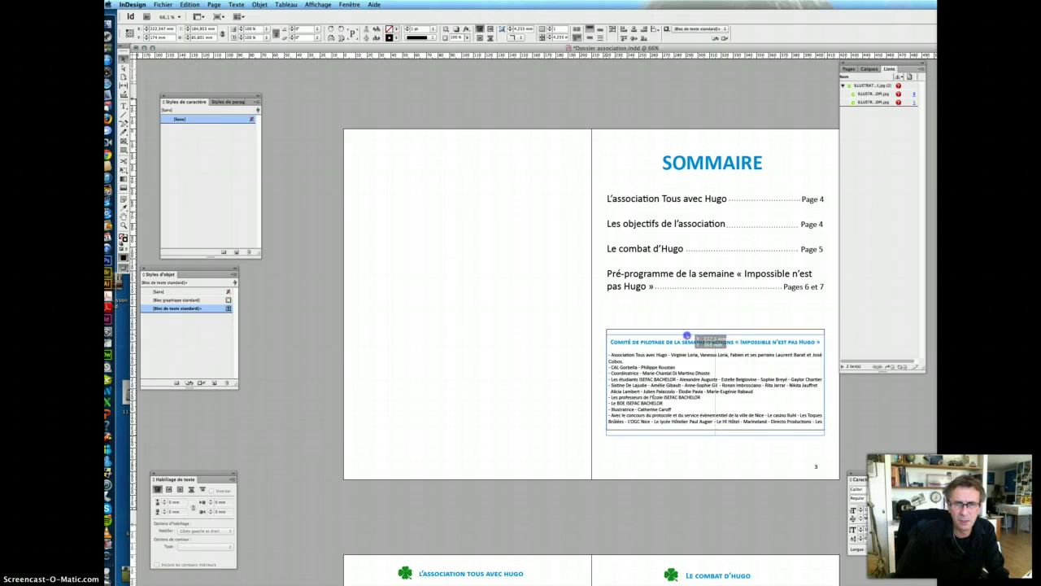
pyautogui.moveTo(683, 368); pyautogui.dragTo(686, 371)
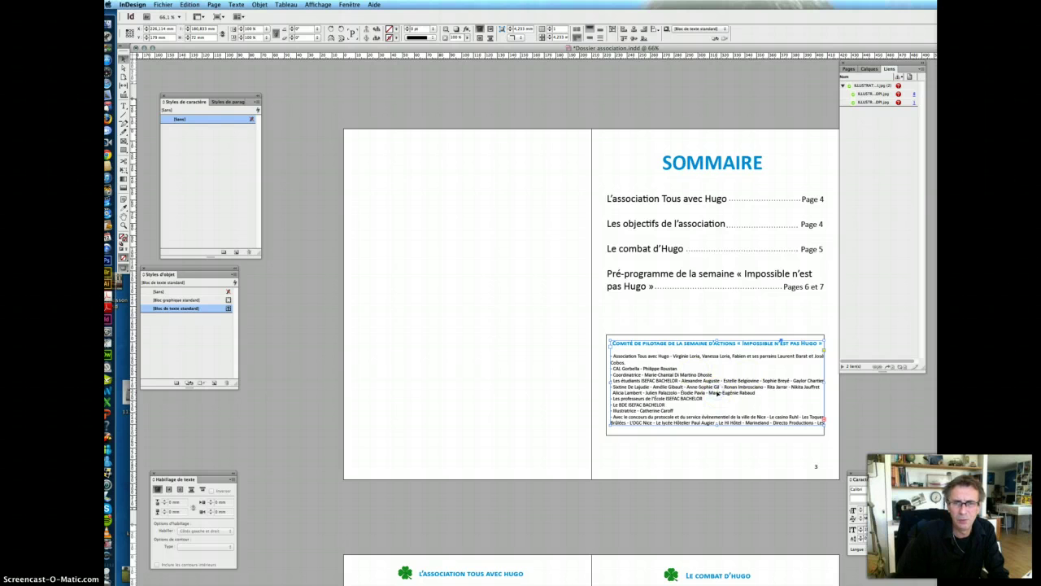
# Narrow the steering-committee text frame so its lines wrap inside the surrounding border
pyautogui.click(124, 106)
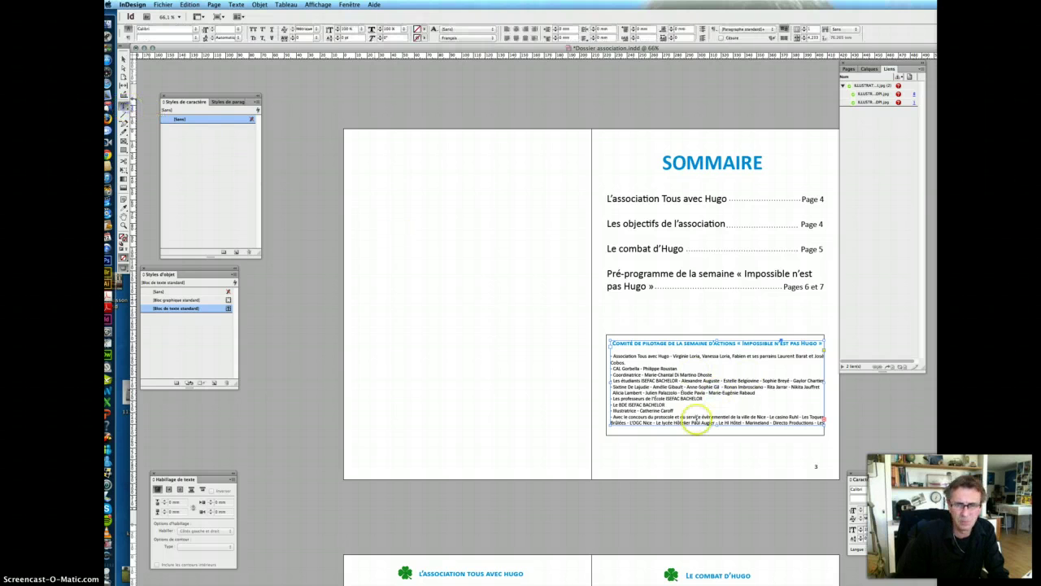
pyautogui.click(708, 422)
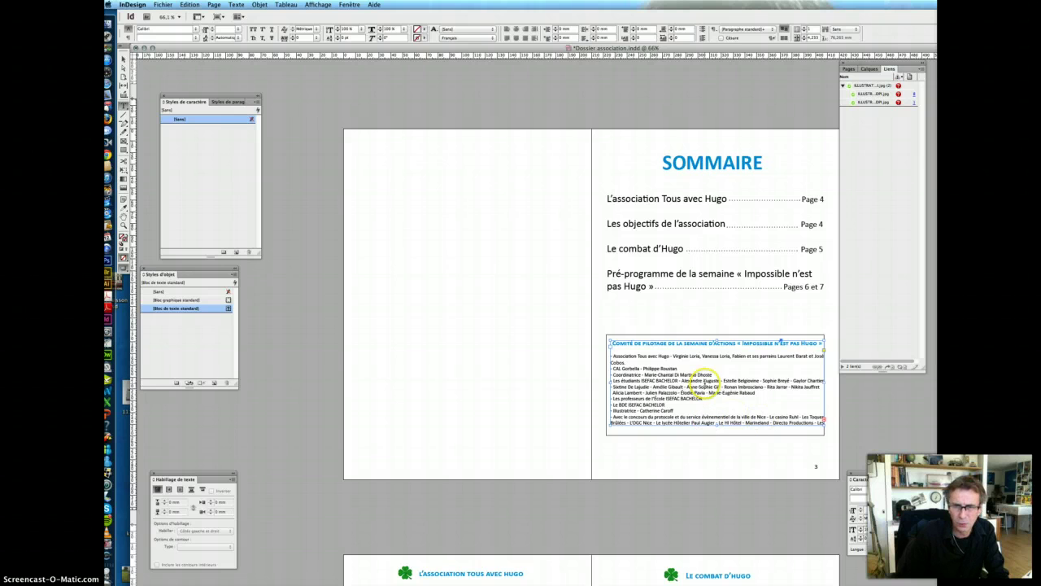
pyautogui.click(716, 429)
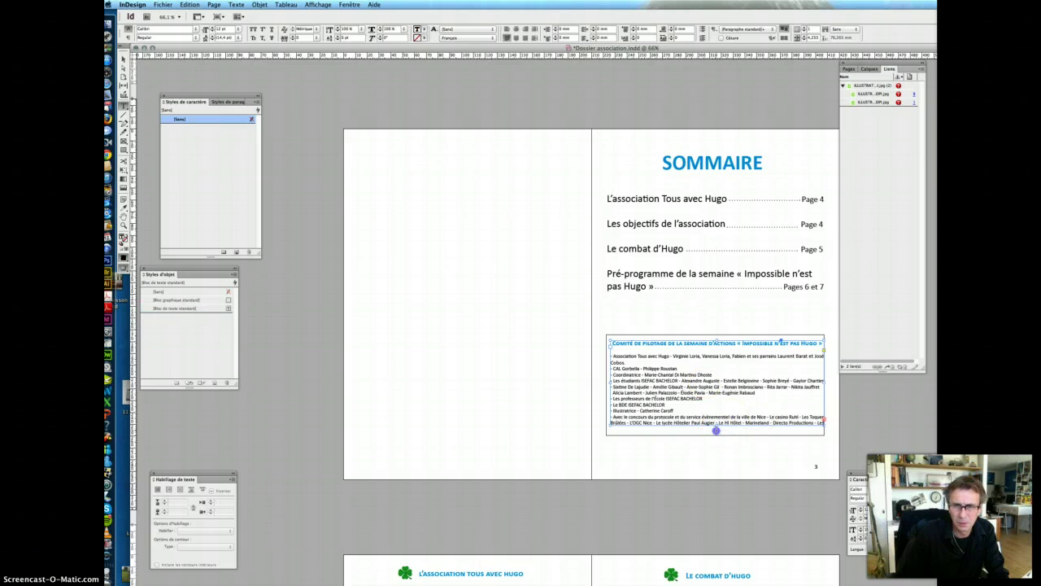
pyautogui.click(833, 372)
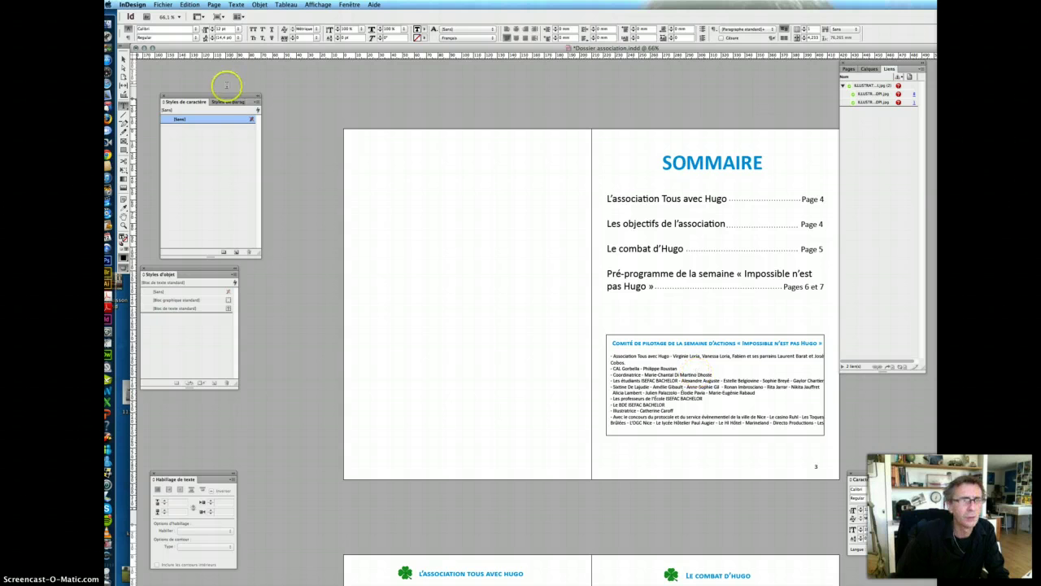
pyautogui.click(123, 58)
pyautogui.click(661, 366)
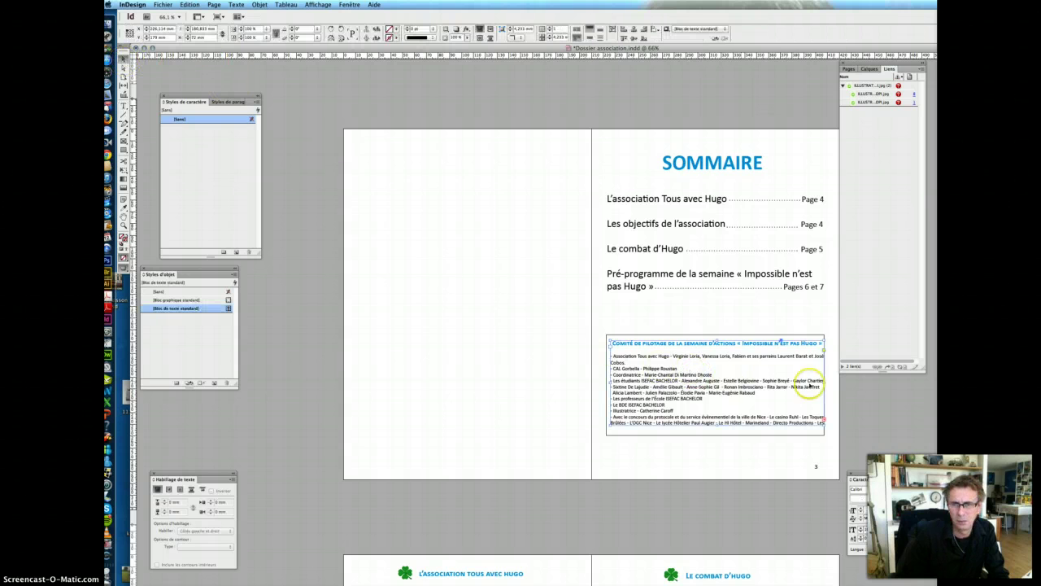
pyautogui.moveTo(827, 379); pyautogui.dragTo(770, 399)
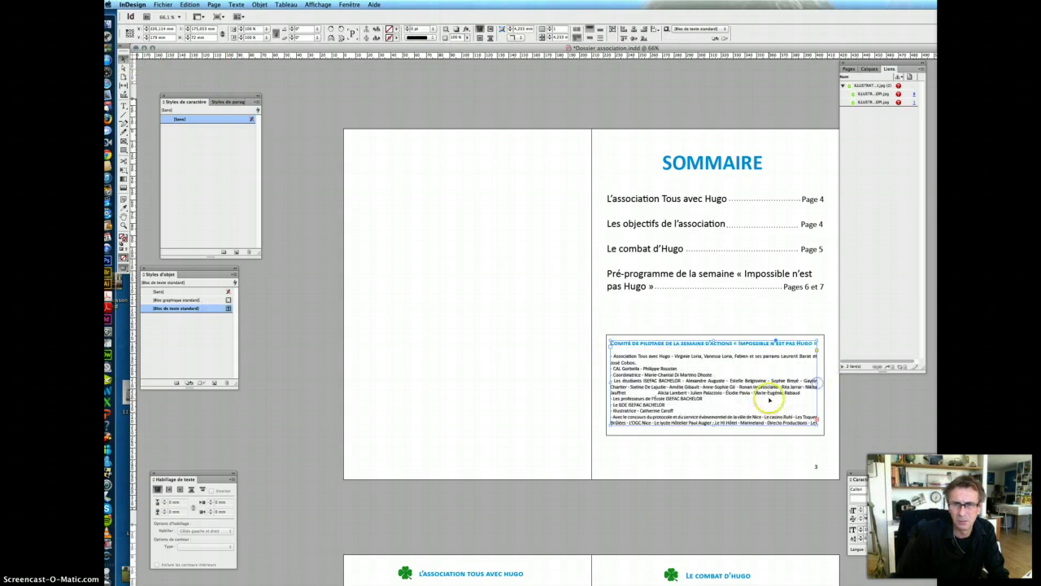
# Move the clover beside page 4's top heading outward to the left edge of the text block
pyautogui.scroll(-5, 769, 399)
pyautogui.click(411, 309)
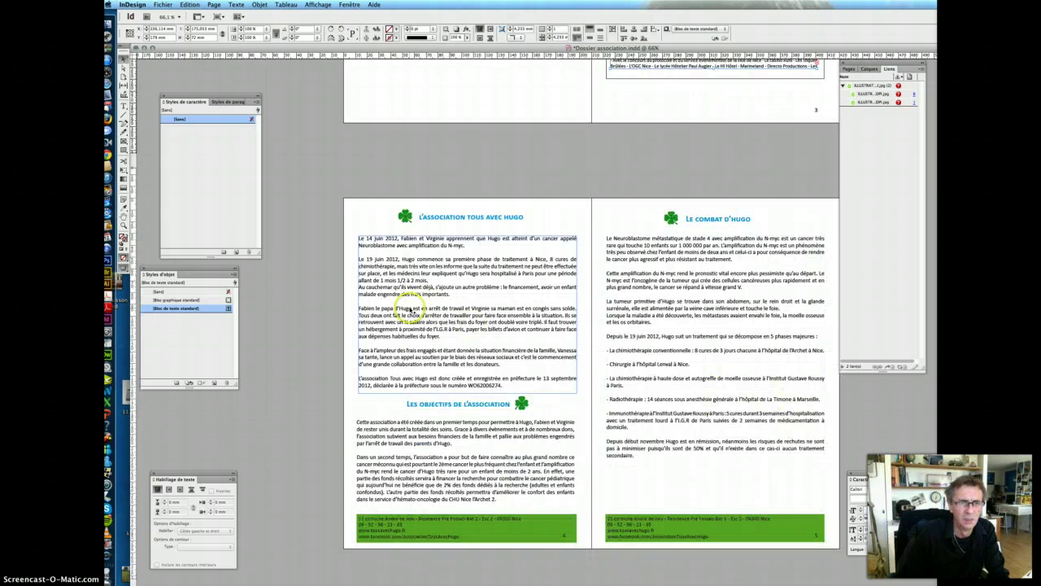
pyautogui.click(405, 216)
pyautogui.moveTo(407, 216); pyautogui.dragTo(367, 217)
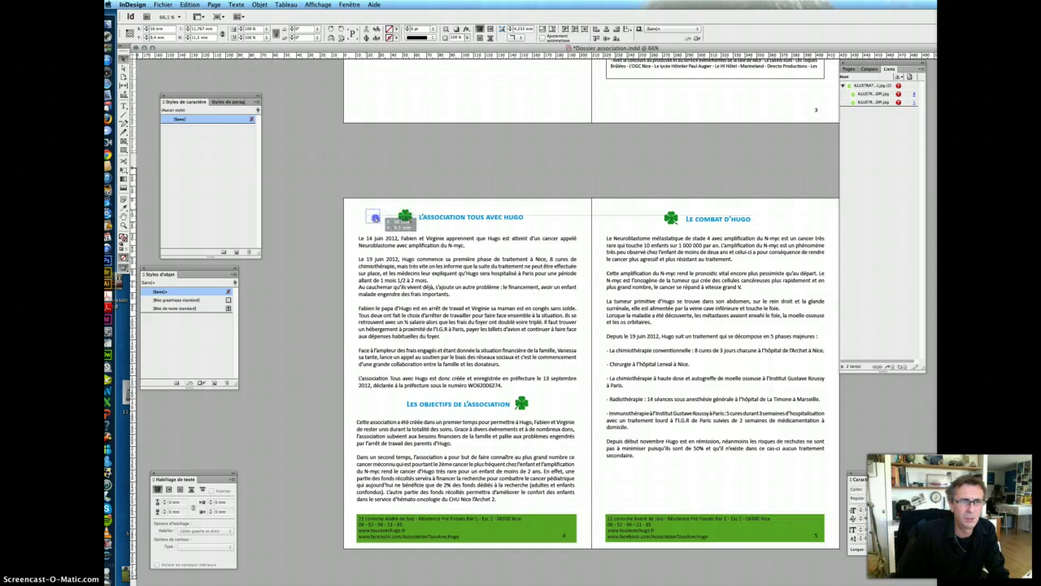
# Enlarge page 4's top heading and widen its frame so it starts right beside the clover
pyautogui.click(461, 221)
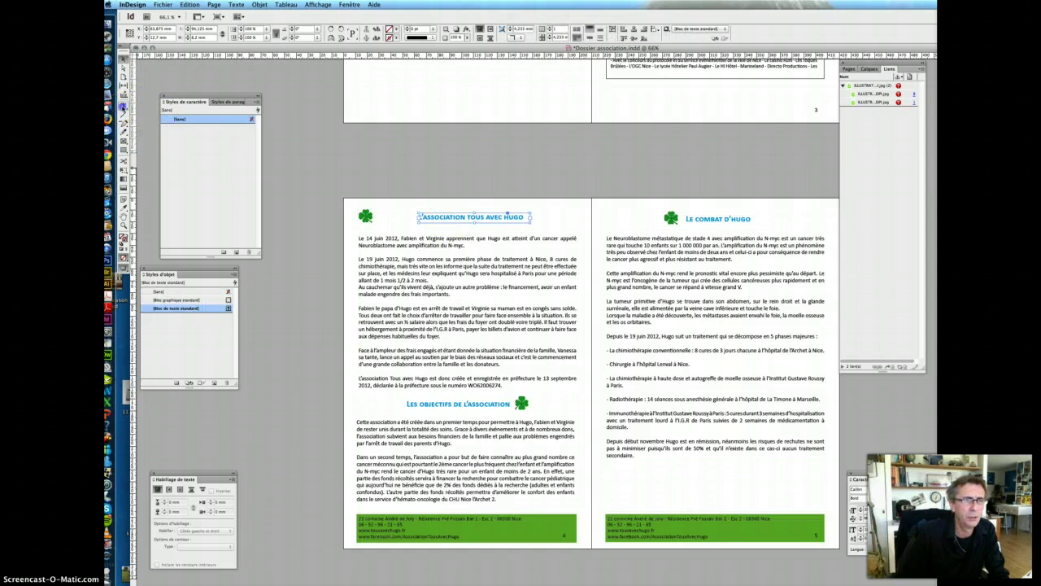
pyautogui.click(123, 106)
pyautogui.tripleClick(480, 218)
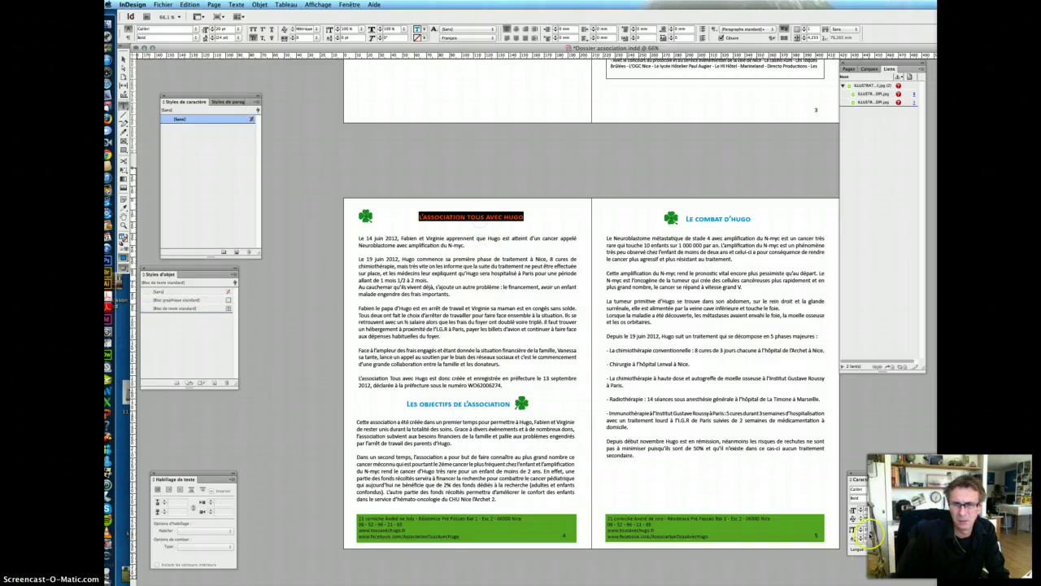
pyautogui.press('Escape')
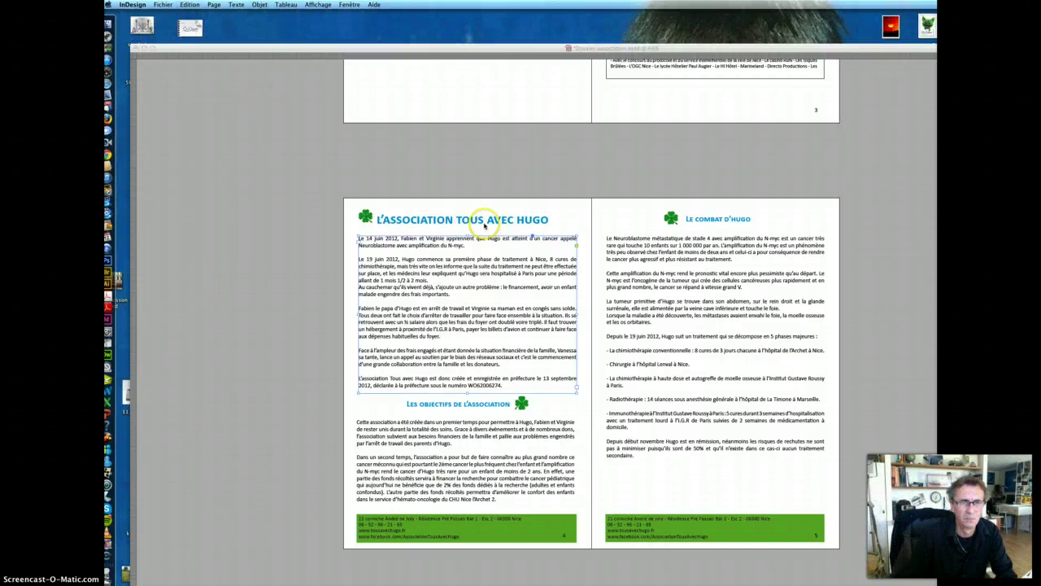
# Split the text frame under page 4's top heading into two columns and shorten the frame from below
pyautogui.click(484, 264)
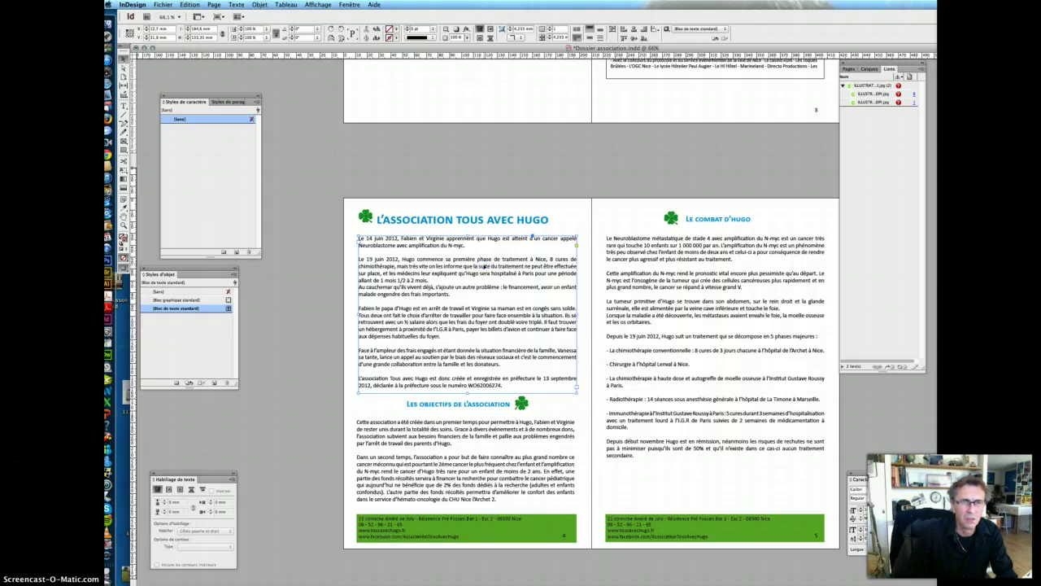
pyautogui.click(447, 293)
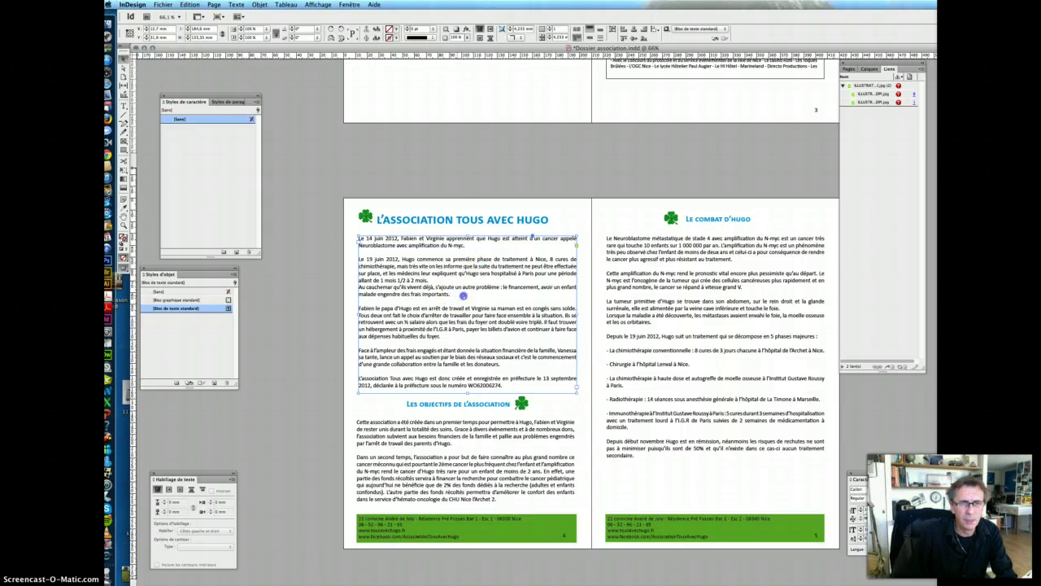
pyautogui.moveTo(449, 295); pyautogui.dragTo(460, 296)
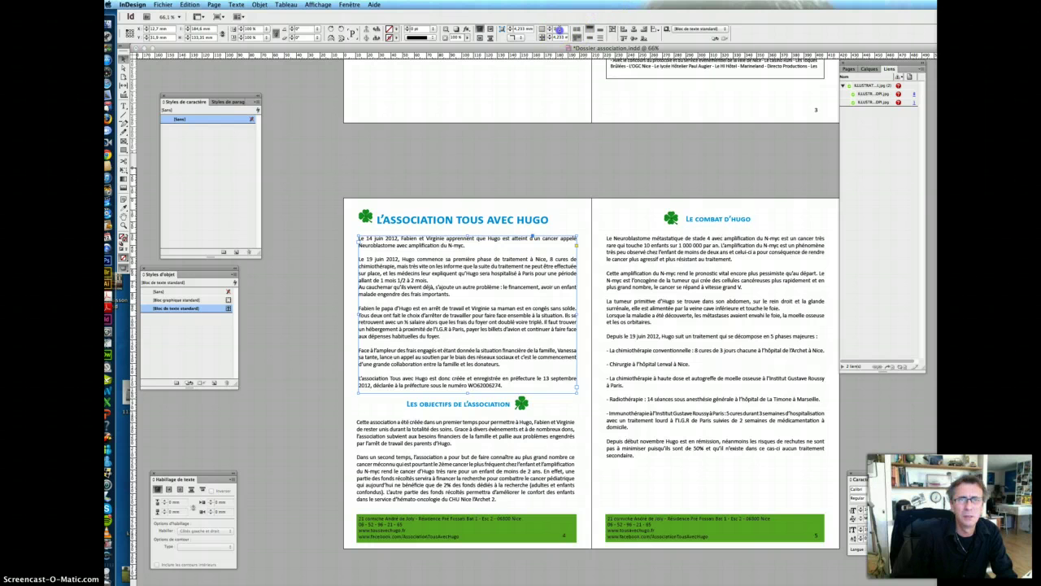
pyautogui.click(559, 30)
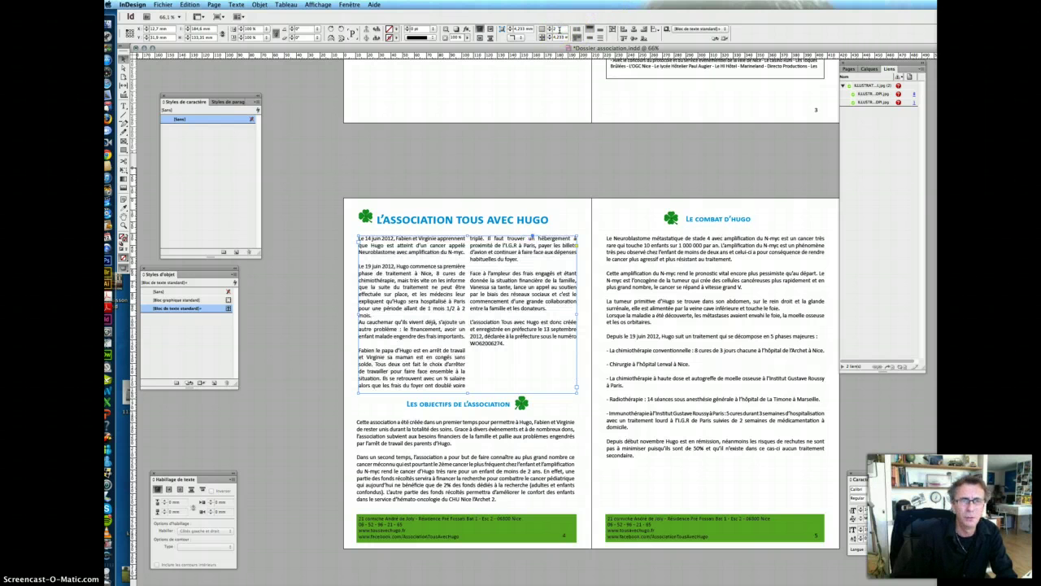
pyautogui.moveTo(468, 393); pyautogui.dragTo(468, 375)
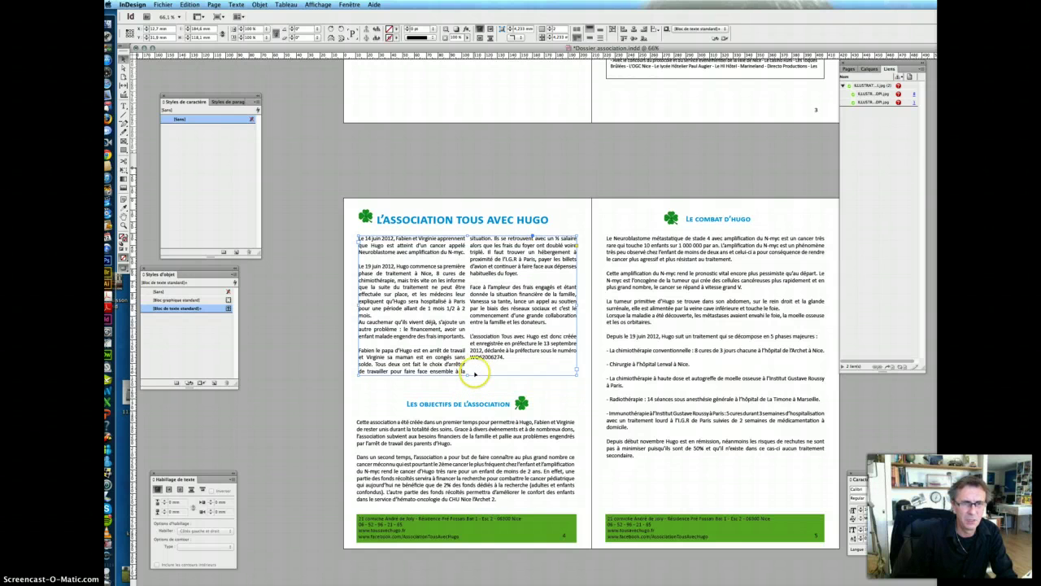
# Reshape the page 5 body text frame into a narrow, tall column along the page's right margin
pyautogui.click(811, 349)
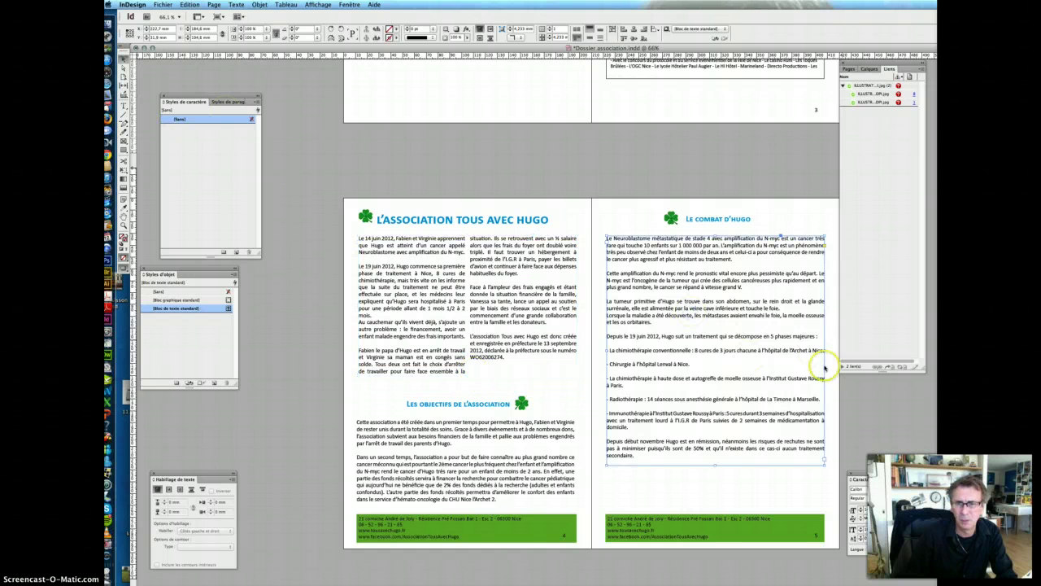
pyautogui.moveTo(824, 349); pyautogui.dragTo(747, 350)
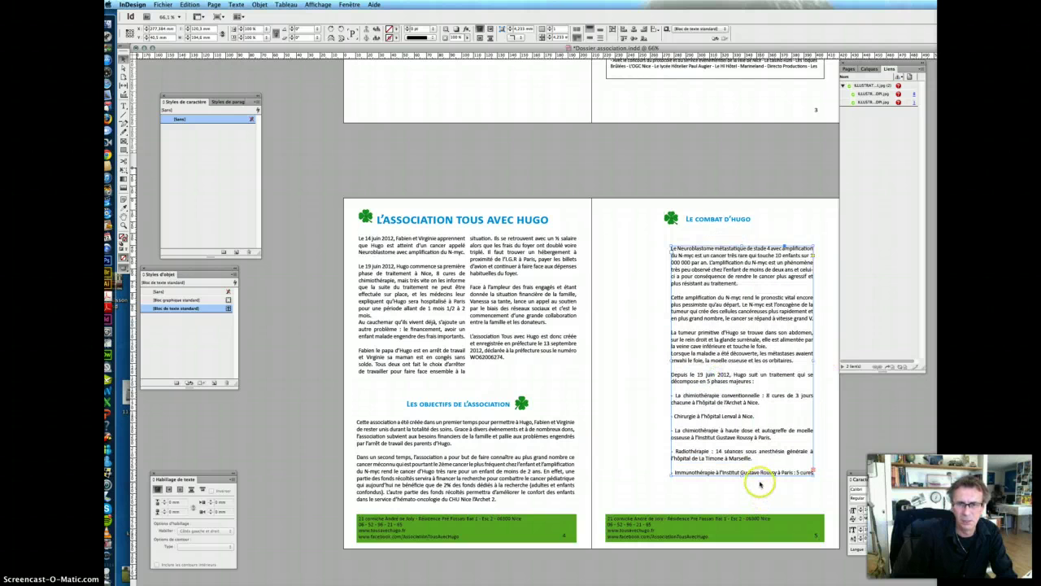
pyautogui.moveTo(743, 475); pyautogui.dragTo(691, 498)
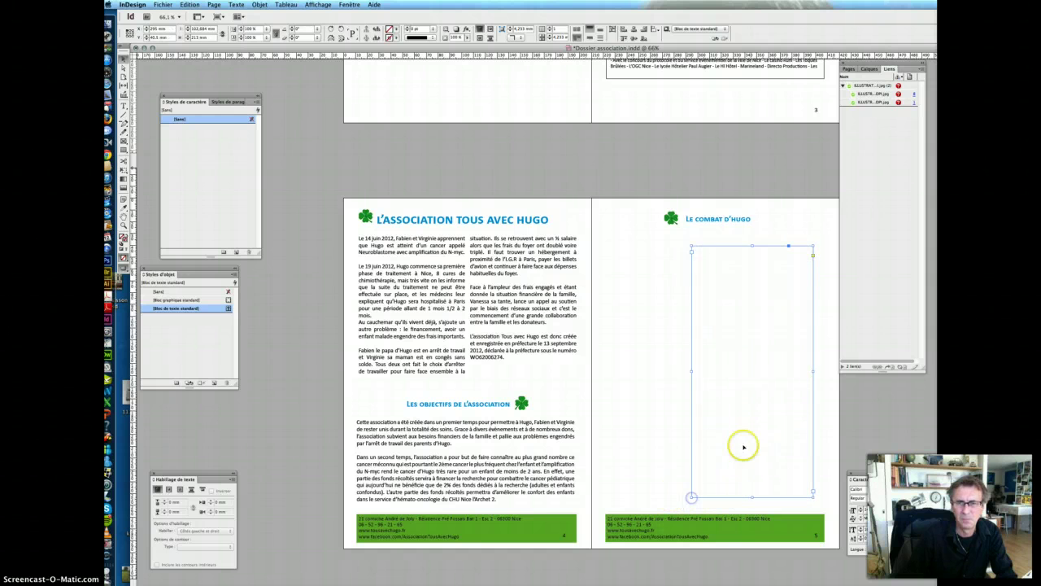
pyautogui.moveTo(749, 423); pyautogui.dragTo(749, 423)
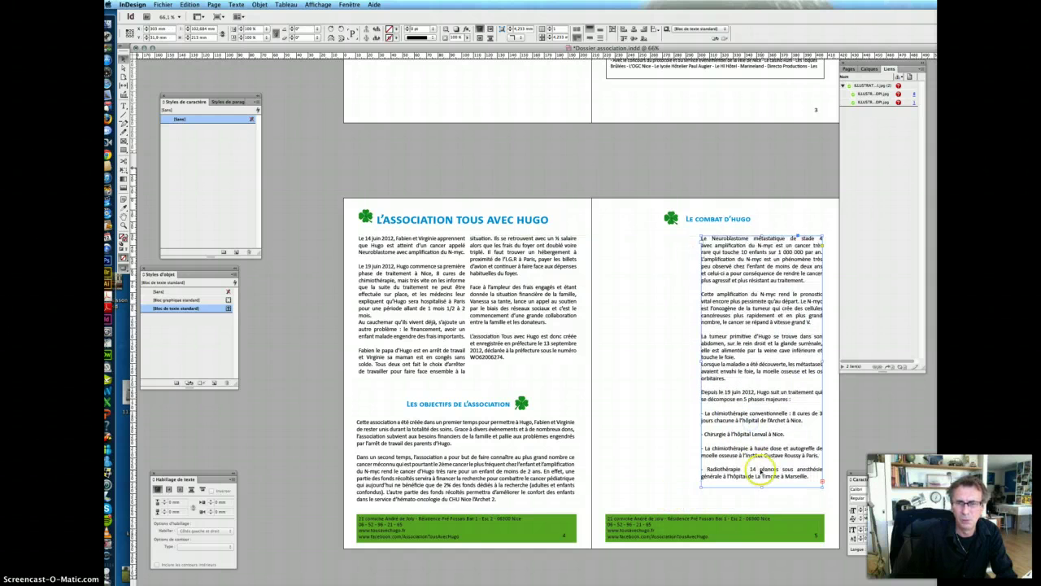
pyautogui.click(822, 485)
pyautogui.moveTo(822, 485); pyautogui.dragTo(826, 501)
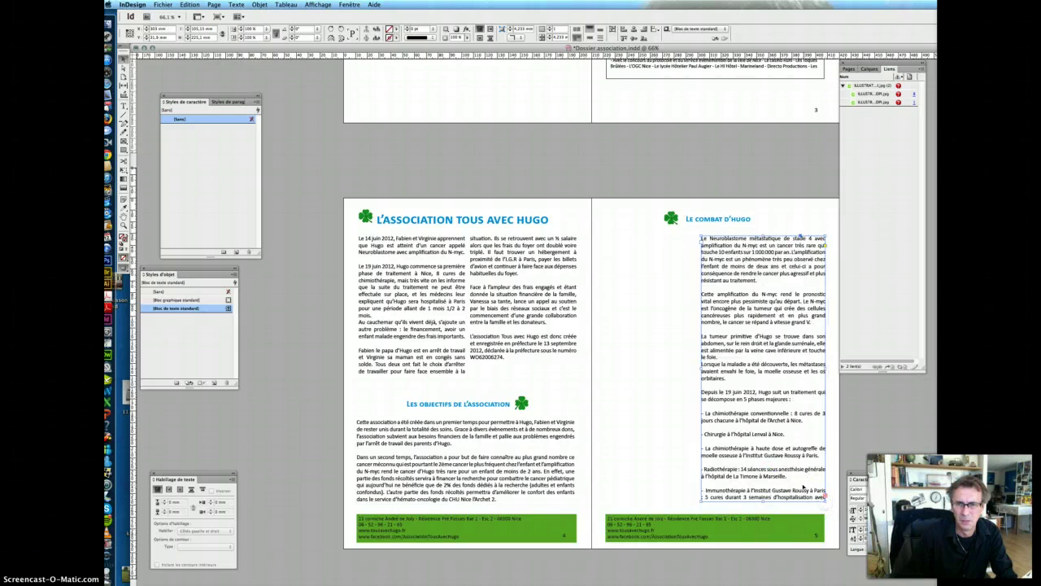
# Left-align all of the body text in page 5's narrow column
pyautogui.click(784, 426)
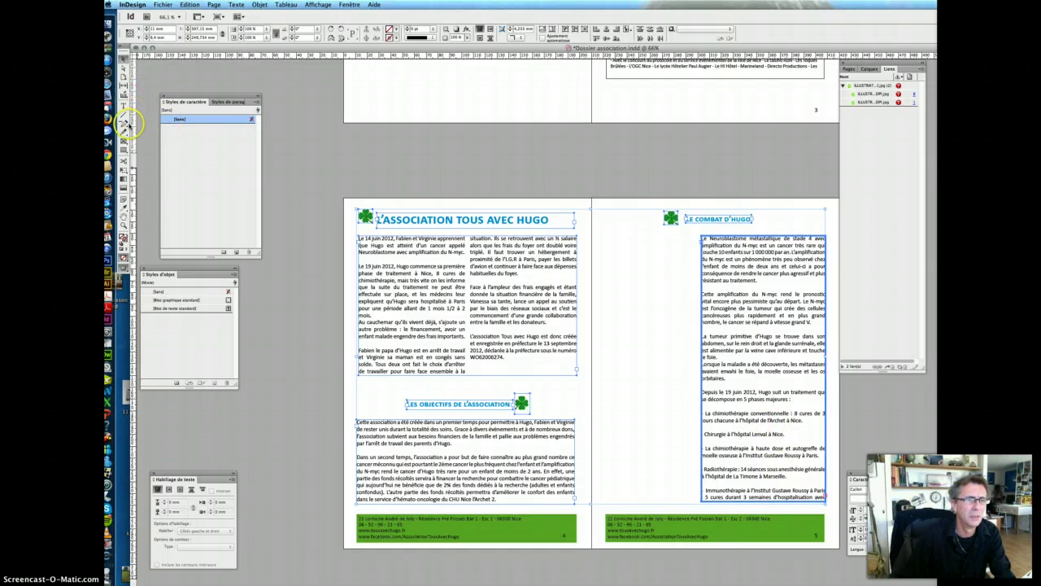
pyautogui.click(124, 105)
pyautogui.click(721, 319)
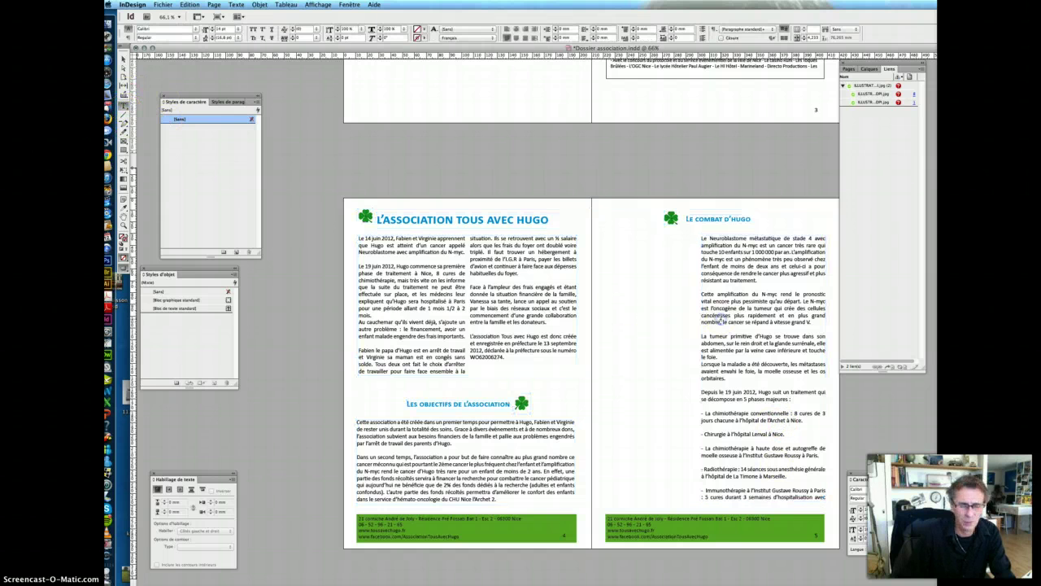
pyautogui.press('super+a')
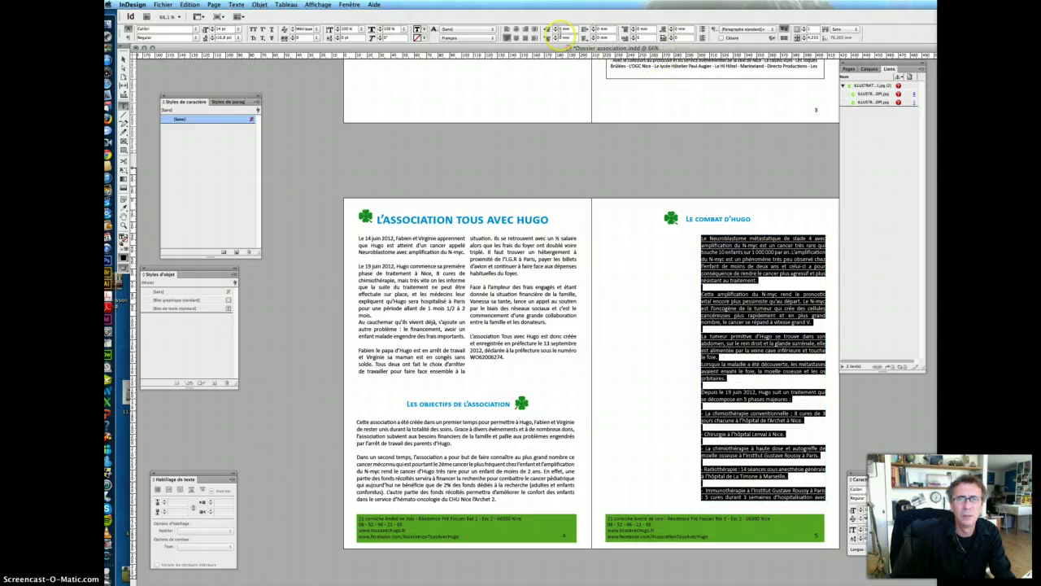
pyautogui.click(506, 29)
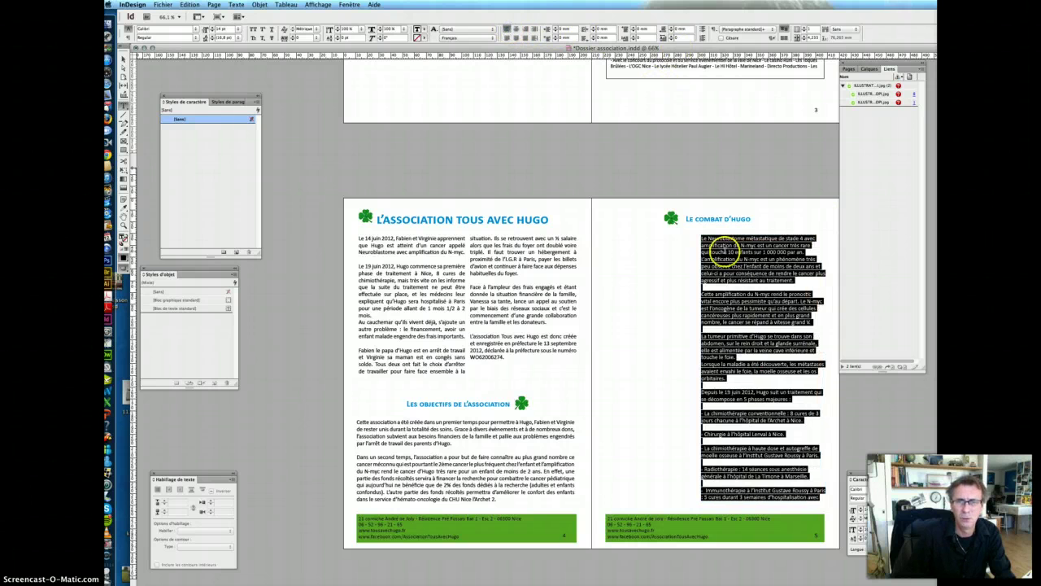
# Move the page 5 heading to sit directly above the narrow text column
pyautogui.click(123, 59)
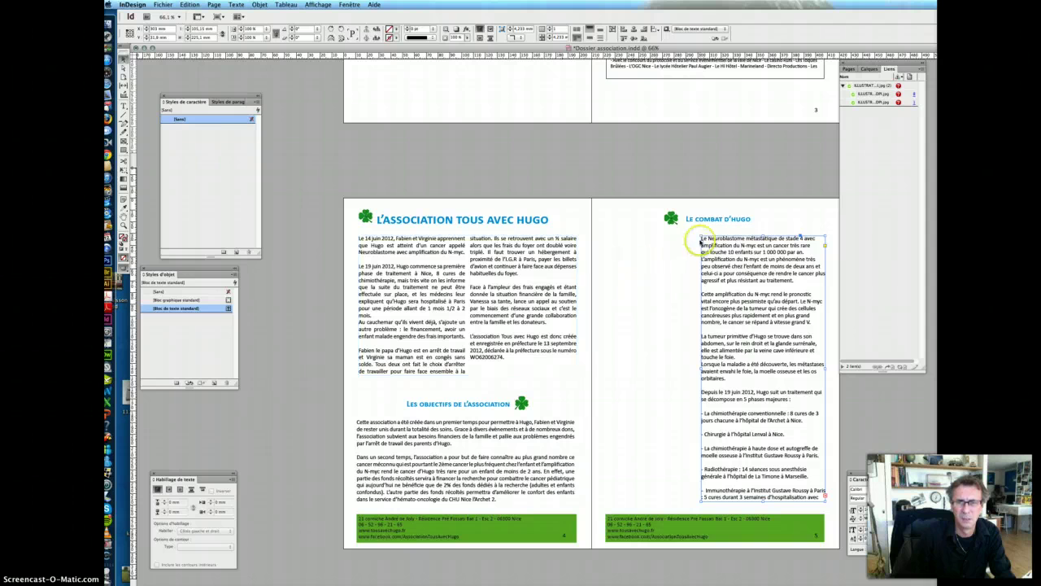
pyautogui.moveTo(742, 226); pyautogui.dragTo(761, 234)
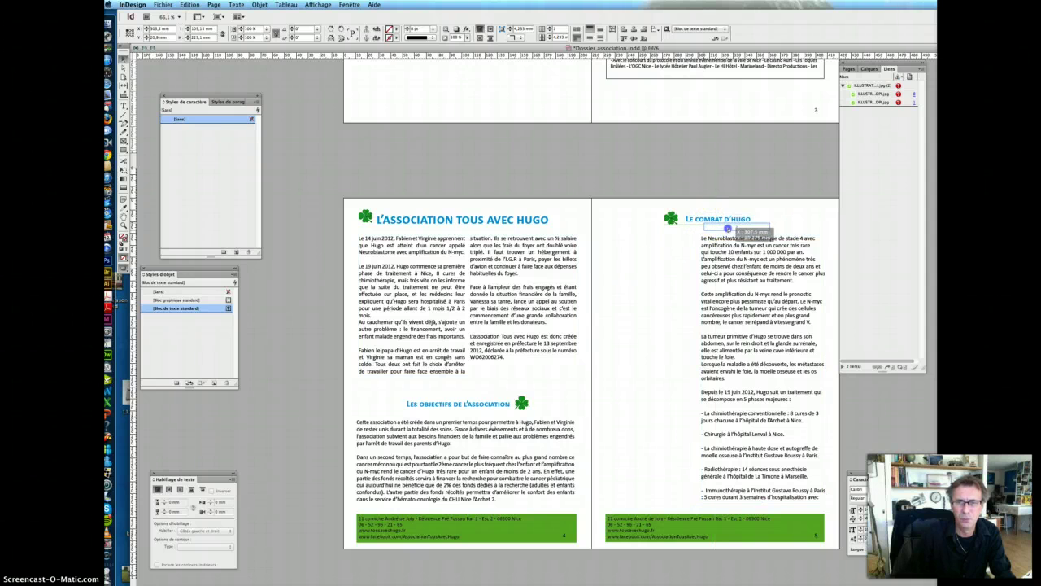
pyautogui.click(722, 264)
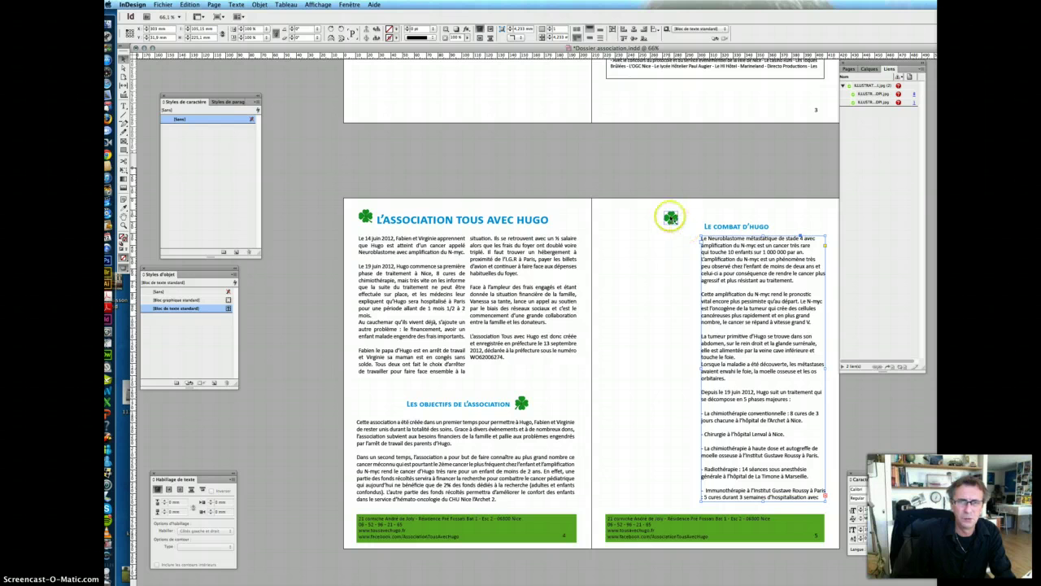
# Move the "Les objectifs de l'association" text and heading to page 5's left half, reshaping the text into a narrow column
pyautogui.click(445, 432)
pyautogui.moveTo(375, 416); pyautogui.dragTo(617, 351)
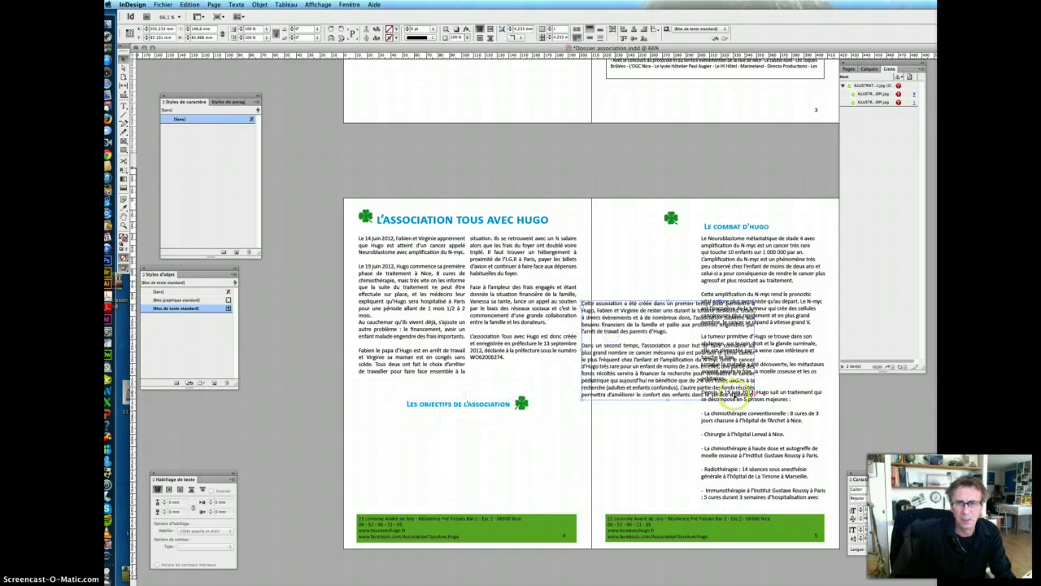
pyautogui.moveTo(740, 410); pyautogui.dragTo(636, 411)
pyautogui.click(478, 409)
pyautogui.moveTo(479, 409); pyautogui.dragTo(663, 306)
pyautogui.click(489, 336)
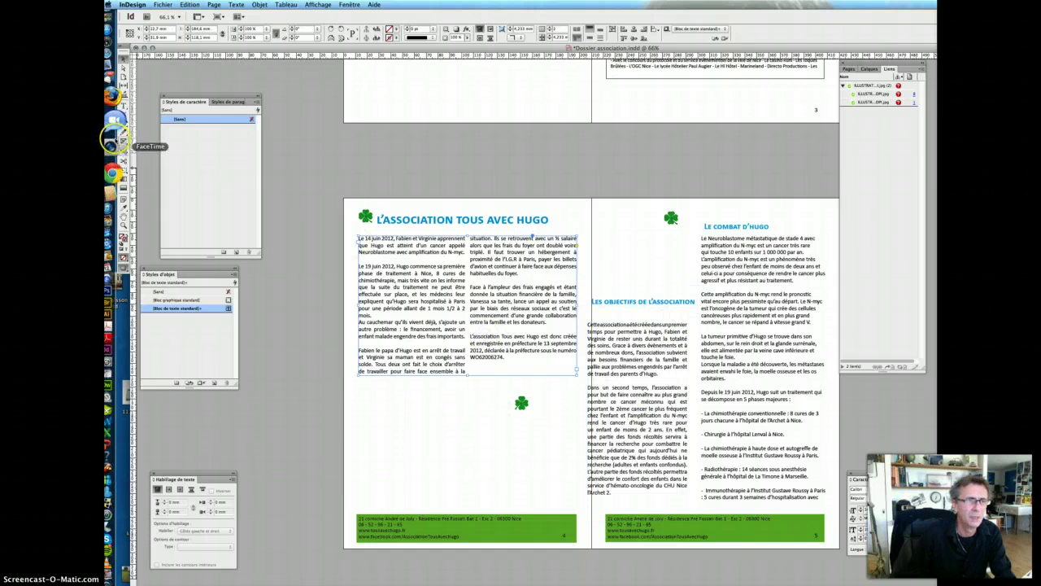
# Draw an empty graphic frame about 64 × 45 mm across the middle of page 4's two text columns
pyautogui.click(123, 143)
pyautogui.click(470, 291)
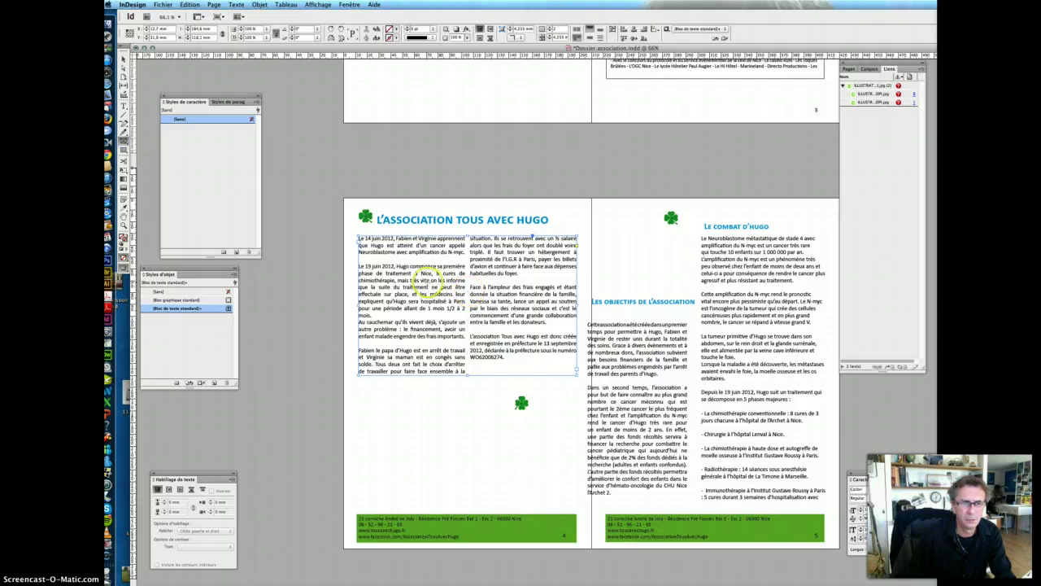
pyautogui.moveTo(425, 279); pyautogui.dragTo(508, 335)
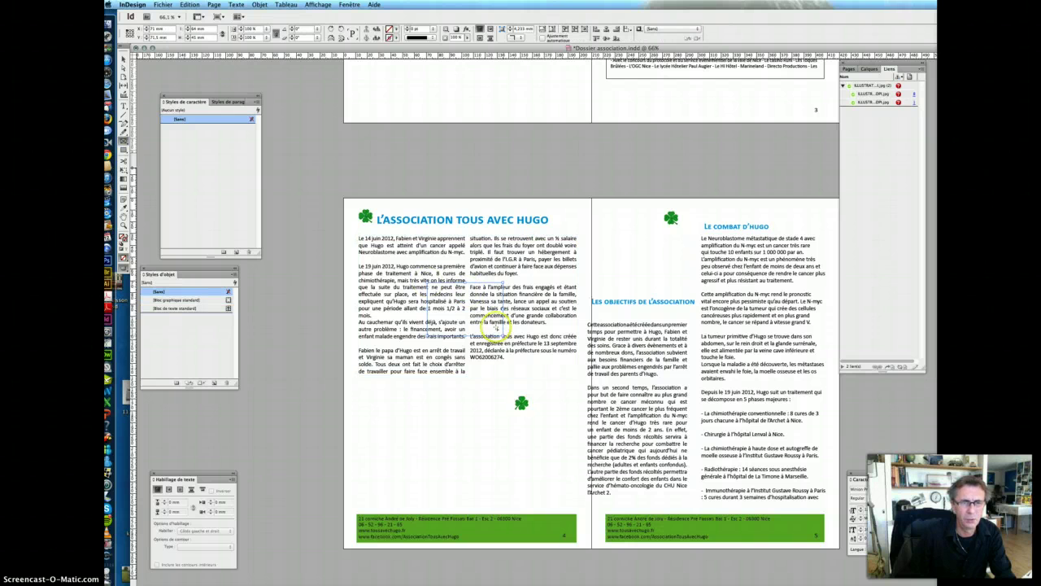
# Place HUGO fin.jpg from the hugo folder in the new frame and fit the image proportionally
pyautogui.press('super+d')
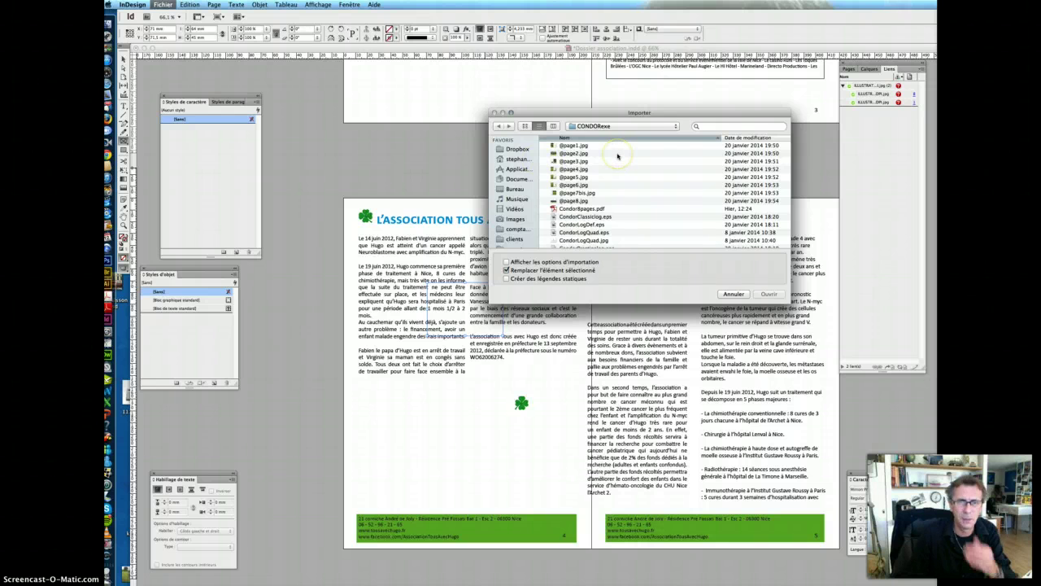
pyautogui.click(611, 126)
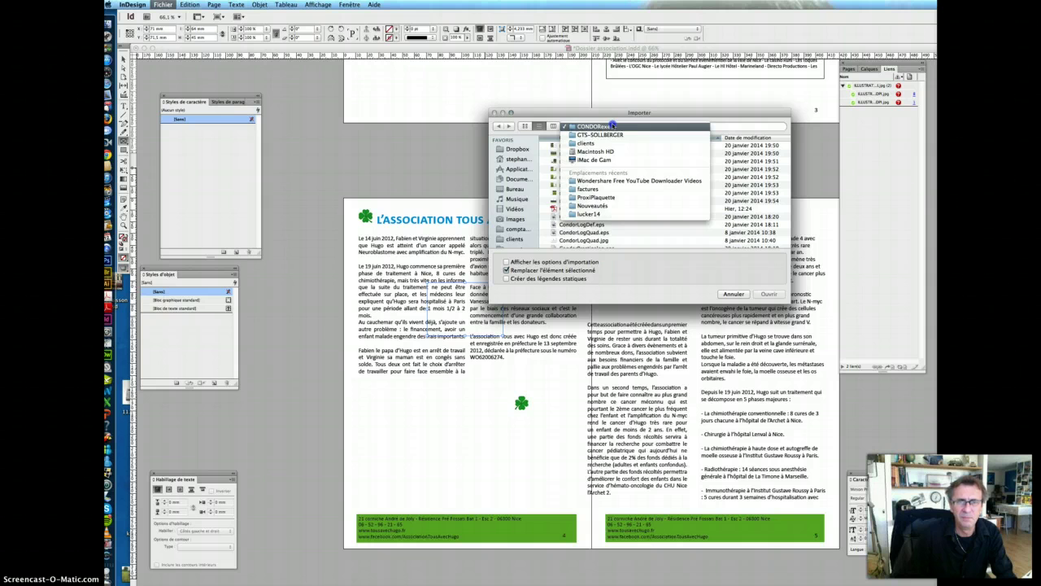
pyautogui.click(611, 126)
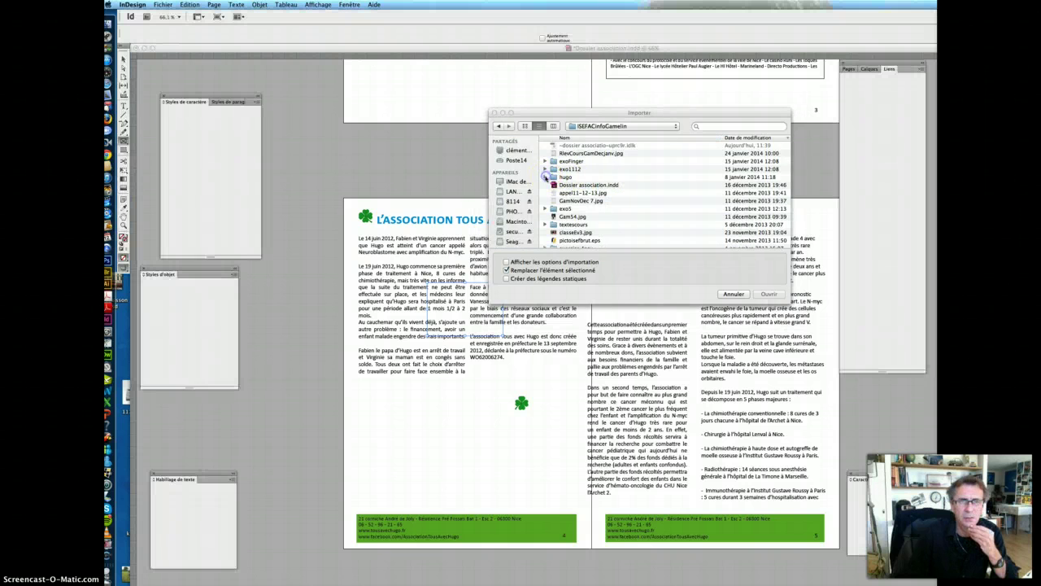
pyautogui.click(545, 176)
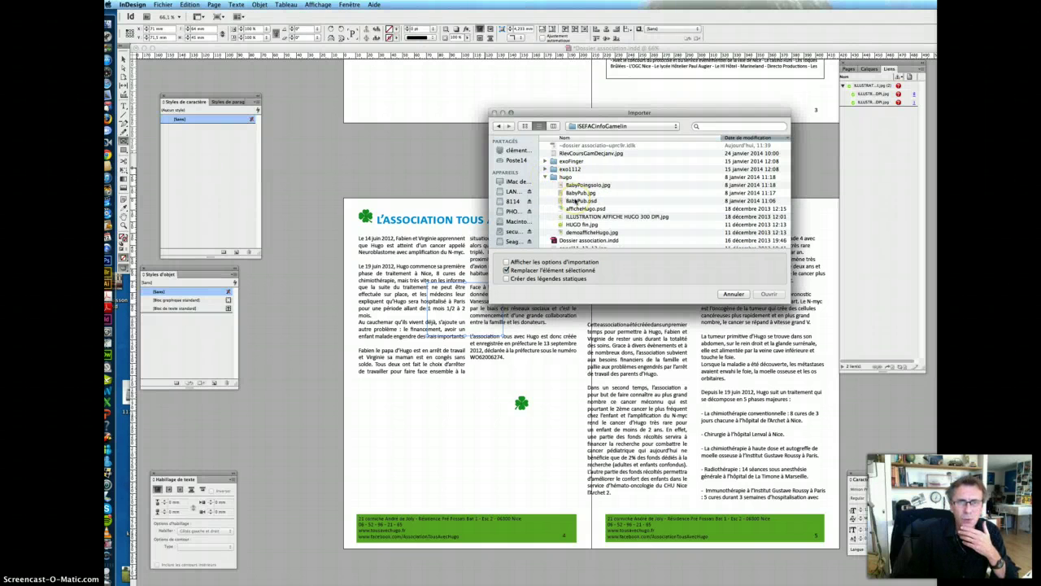
pyautogui.click(593, 224)
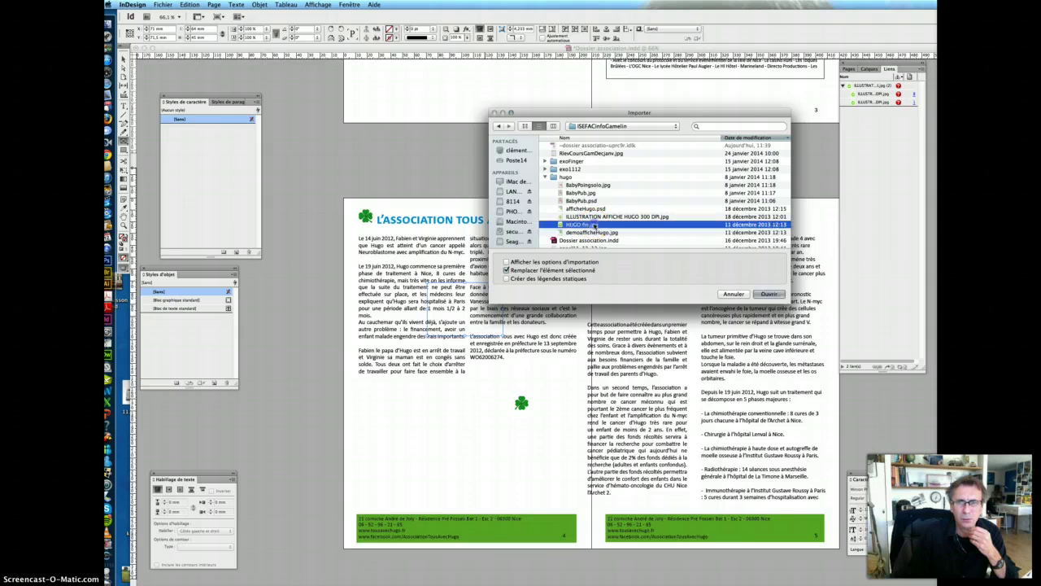
pyautogui.click(768, 293)
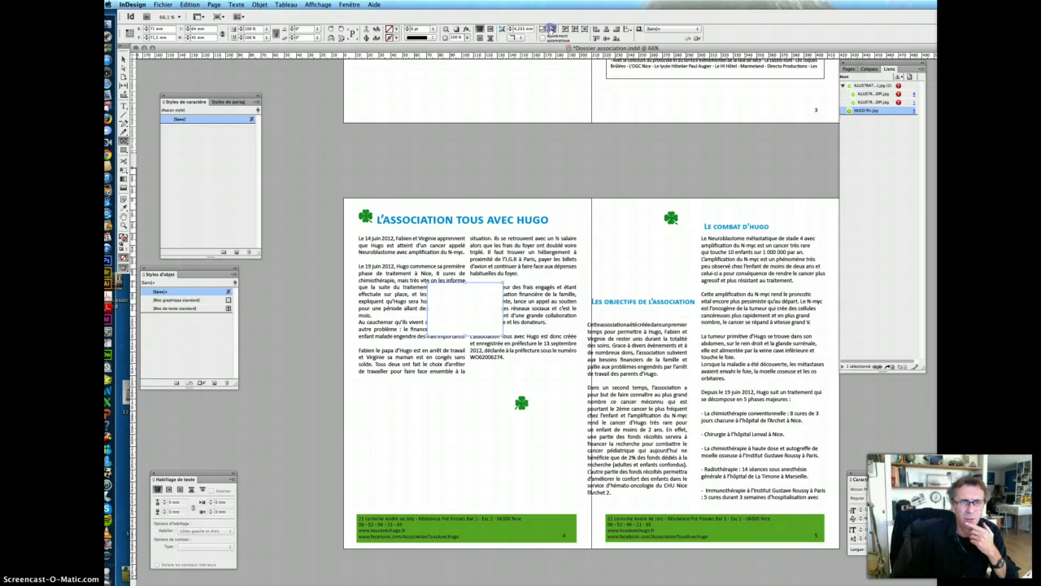
pyautogui.click(551, 29)
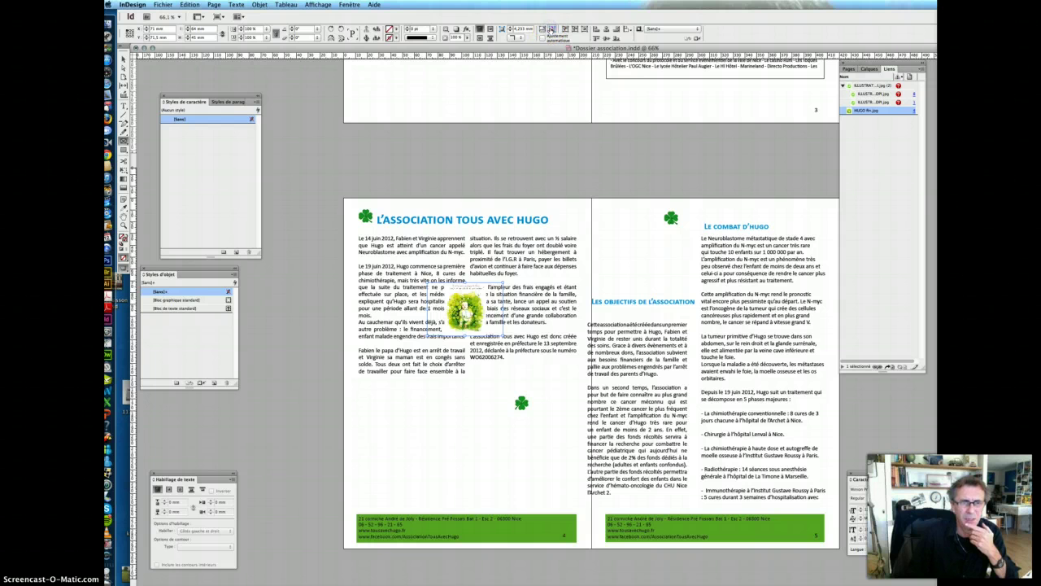
# Wrap the text around the image frame and resize it to about 84 × 80 mm atop page 4's second column, refitting the image
pyautogui.click(490, 30)
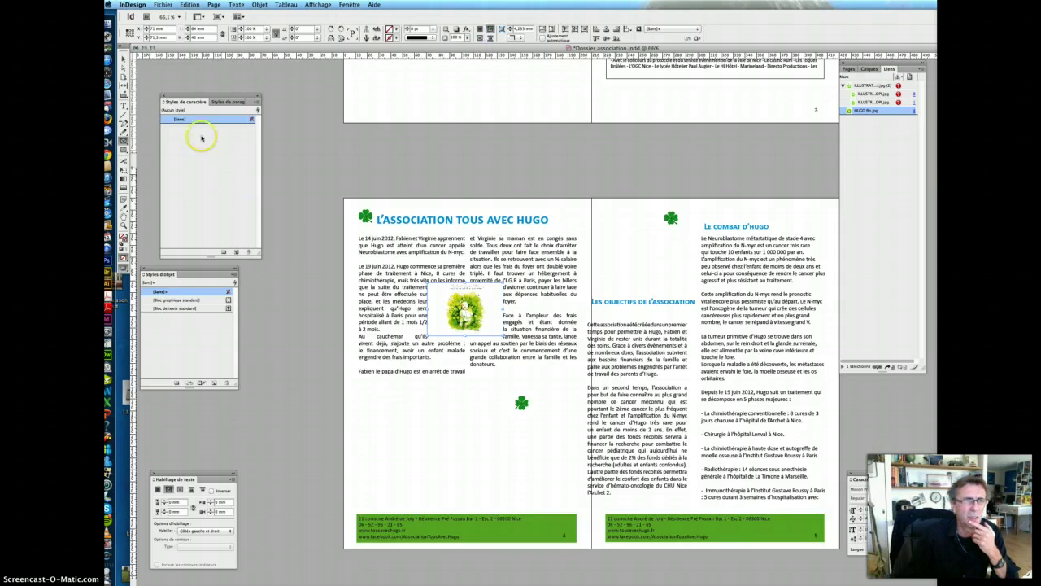
pyautogui.click(124, 60)
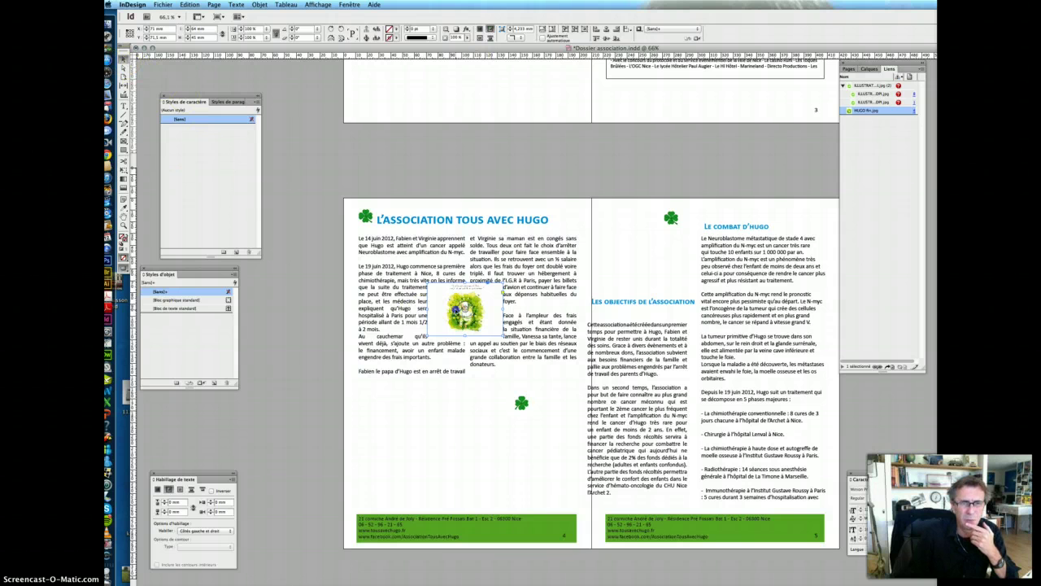
pyautogui.moveTo(453, 328); pyautogui.dragTo(573, 326)
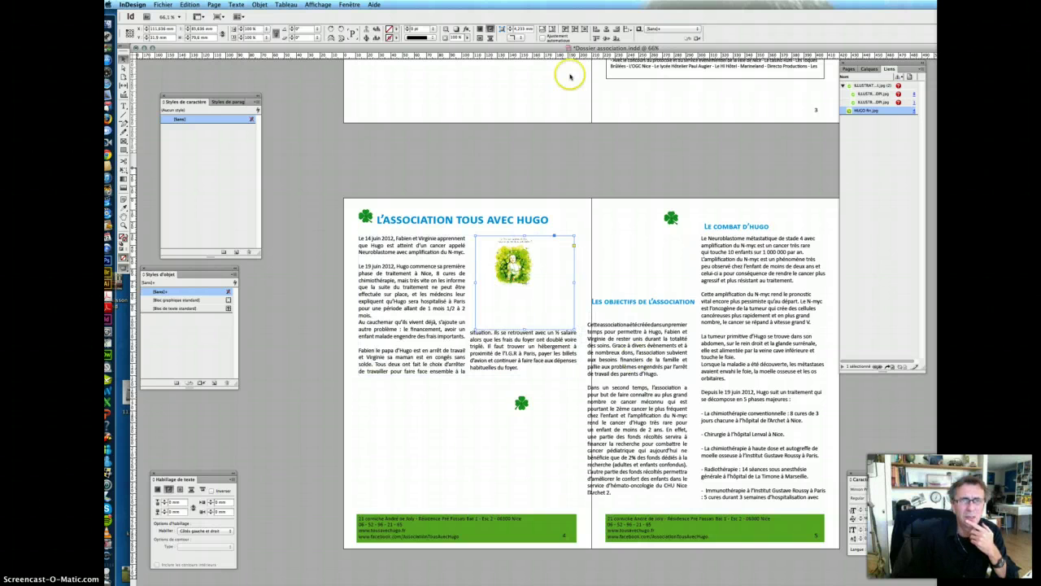
pyautogui.click(552, 30)
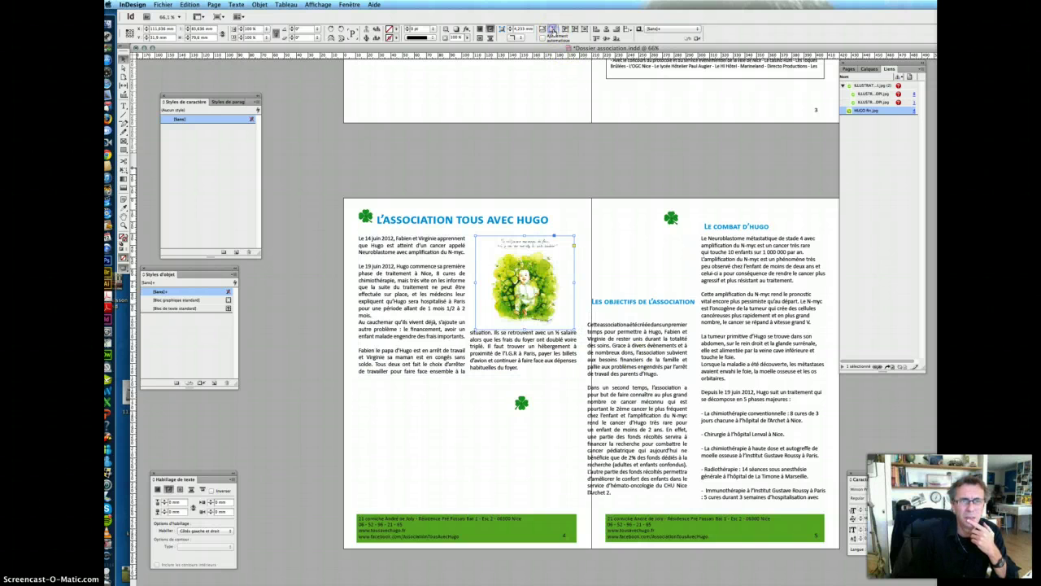
# Extend page 4's body text frame to about 157 mm tall and lower the image frame's bottom edge slightly
pyautogui.click(433, 372)
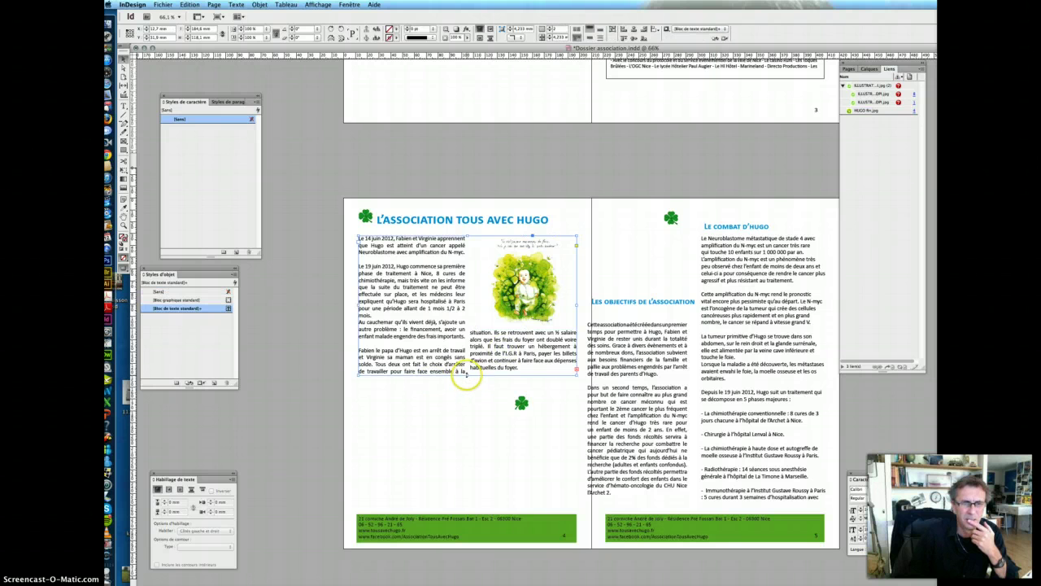
pyautogui.moveTo(466, 374); pyautogui.dragTo(467, 422)
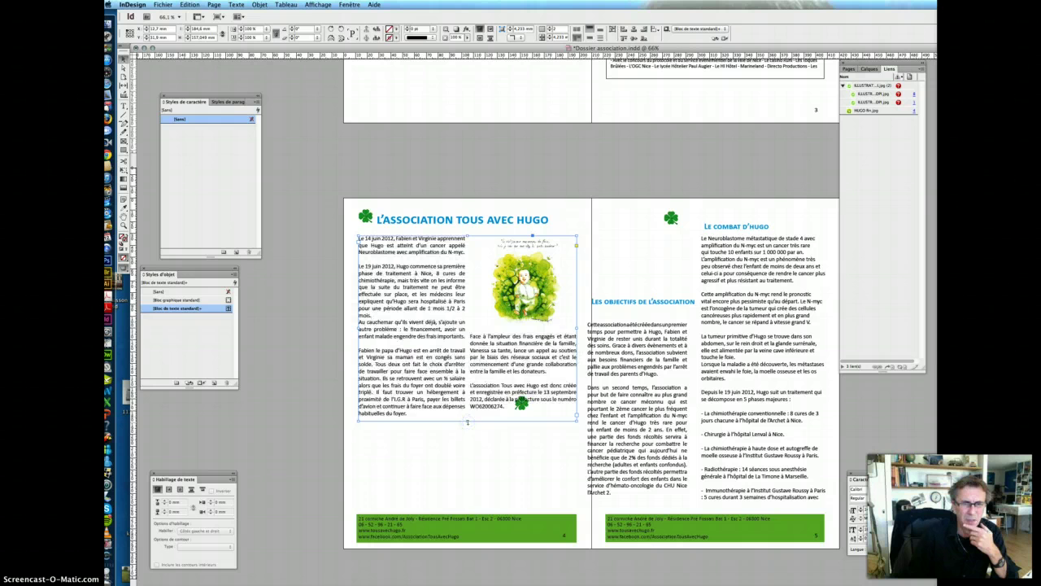
pyautogui.click(524, 327)
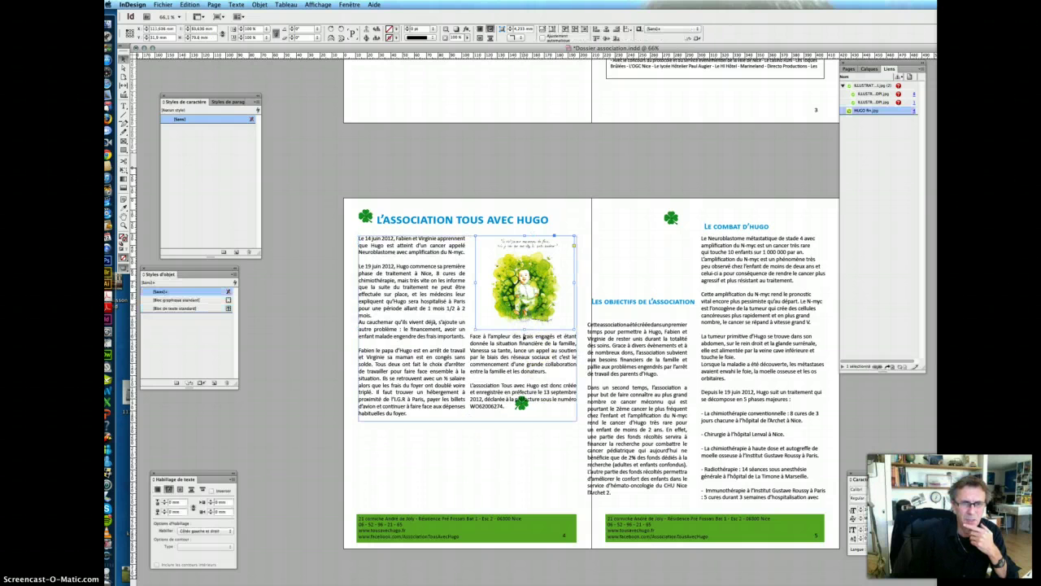
pyautogui.moveTo(524, 328); pyautogui.dragTo(524, 335)
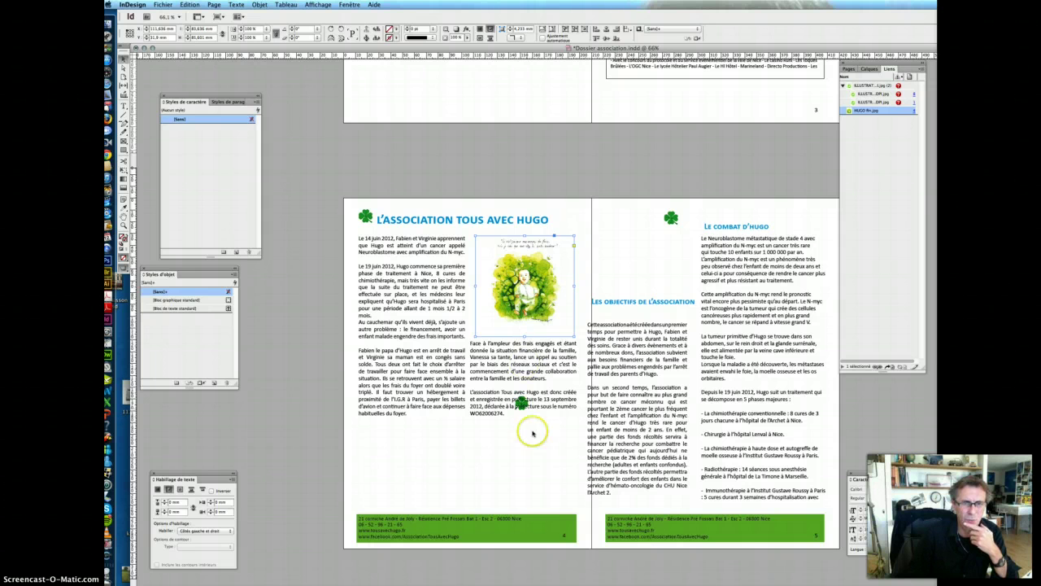
# Move the clover overlapping page 4's body text to the empty area below the first column
pyautogui.click(533, 433)
pyautogui.click(521, 403)
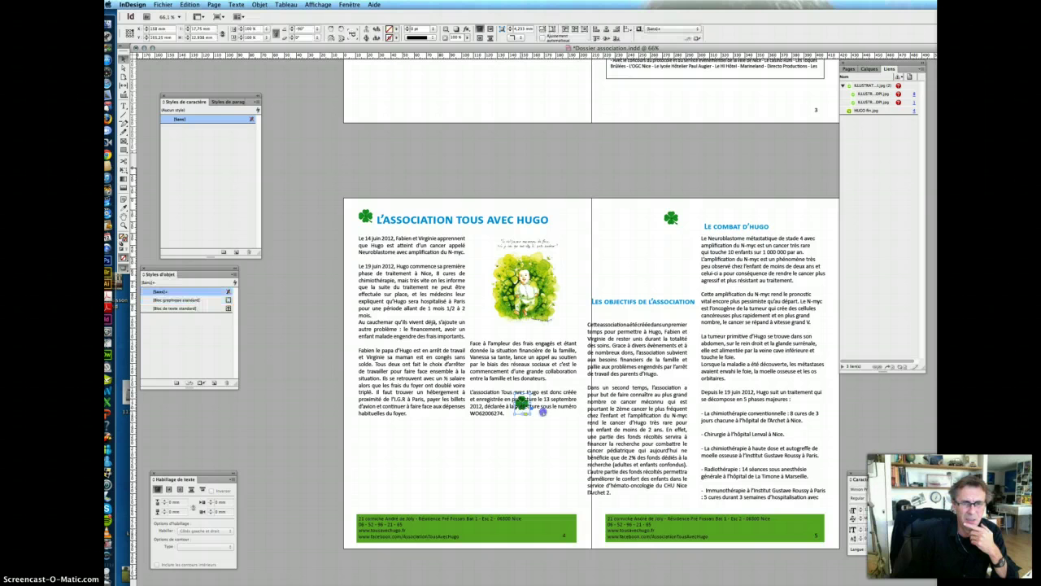
pyautogui.moveTo(520, 403); pyautogui.dragTo(374, 461)
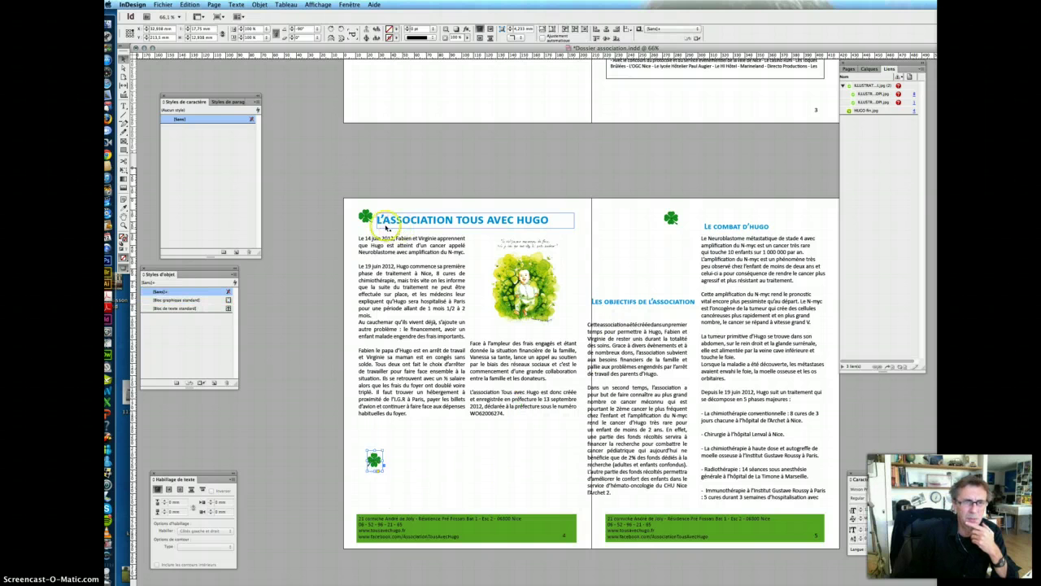
# Remove the clover beside page 4's main heading and shift the heading left to line up with the body text
pyautogui.moveTo(366, 217); pyautogui.dragTo(585, 225)
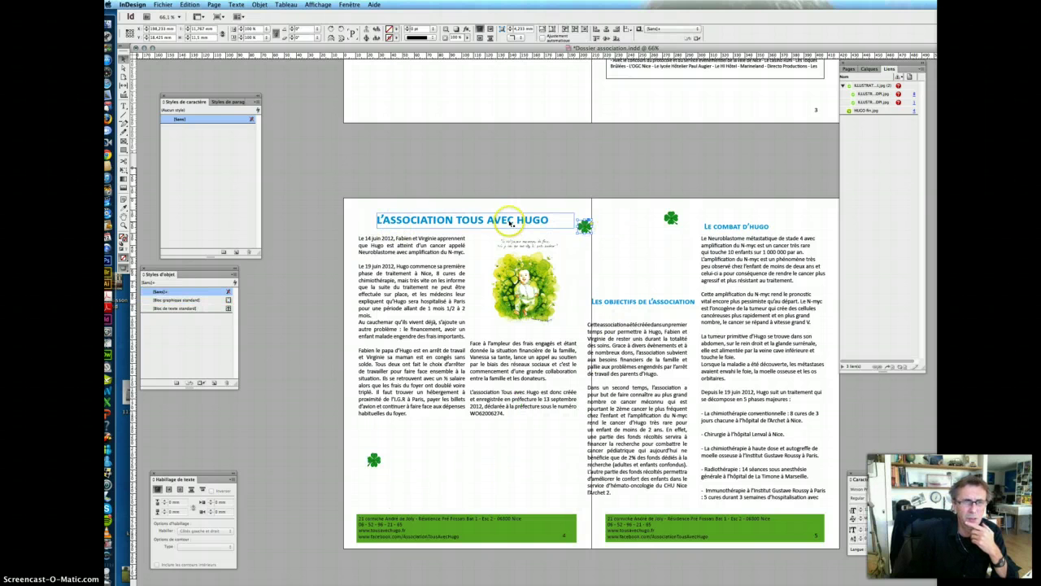
pyautogui.moveTo(511, 222); pyautogui.dragTo(495, 221)
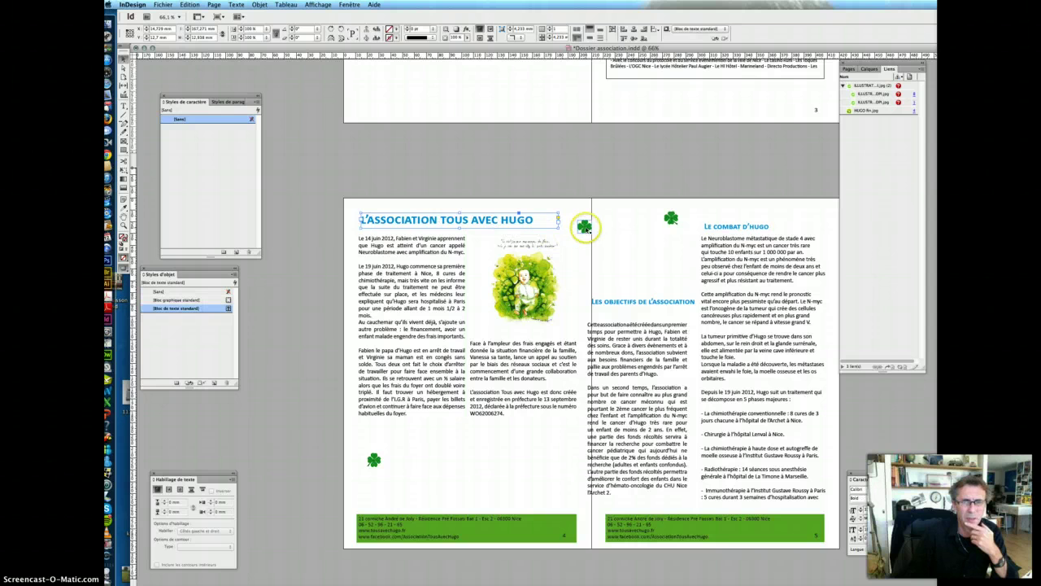
pyautogui.click(584, 227)
pyautogui.press('Delete')
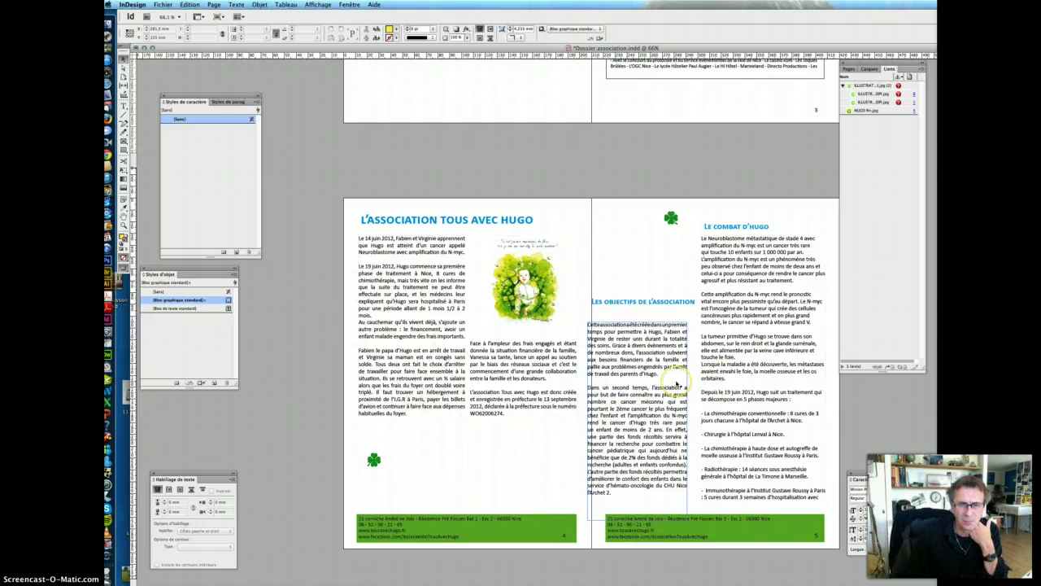
# Delete the footer contact text and its green band from the left page of the A-Gabarit master
pyautogui.click(675, 384)
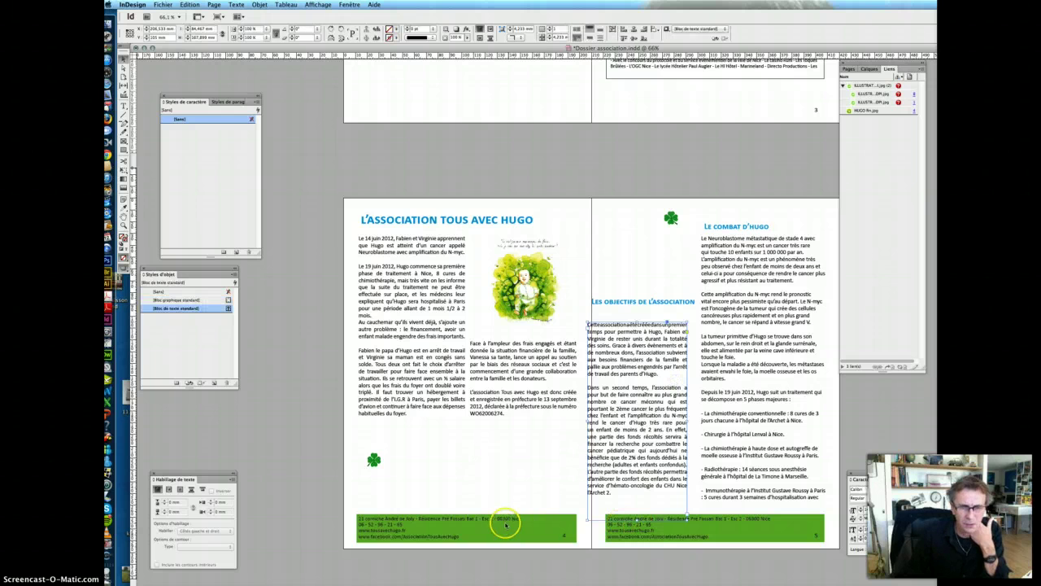
pyautogui.click(460, 531)
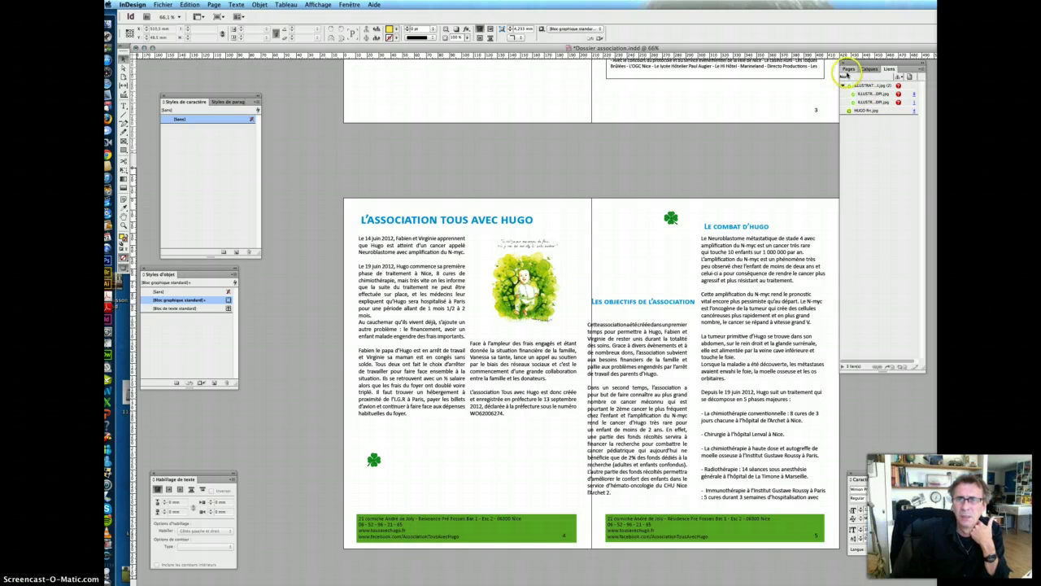
pyautogui.click(849, 69)
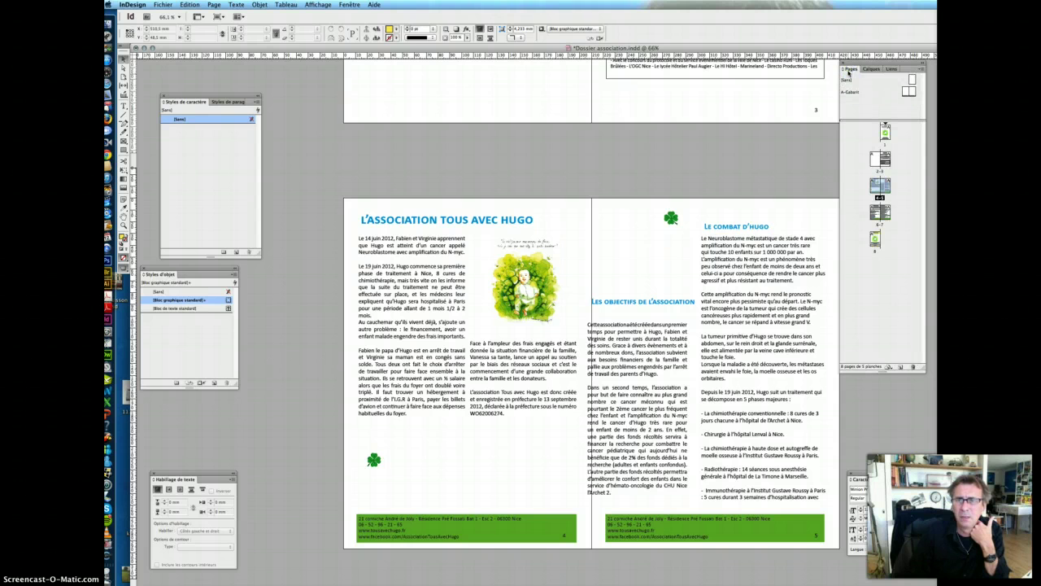
pyautogui.click(904, 93)
pyautogui.doubleClick(904, 93)
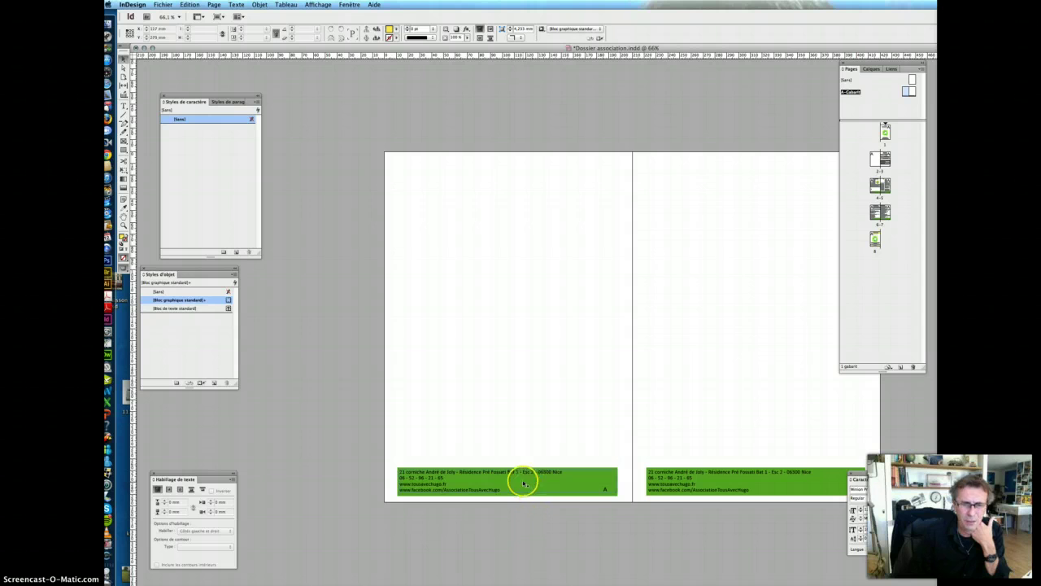
pyautogui.moveTo(521, 476); pyautogui.dragTo(522, 472)
pyautogui.press('Delete')
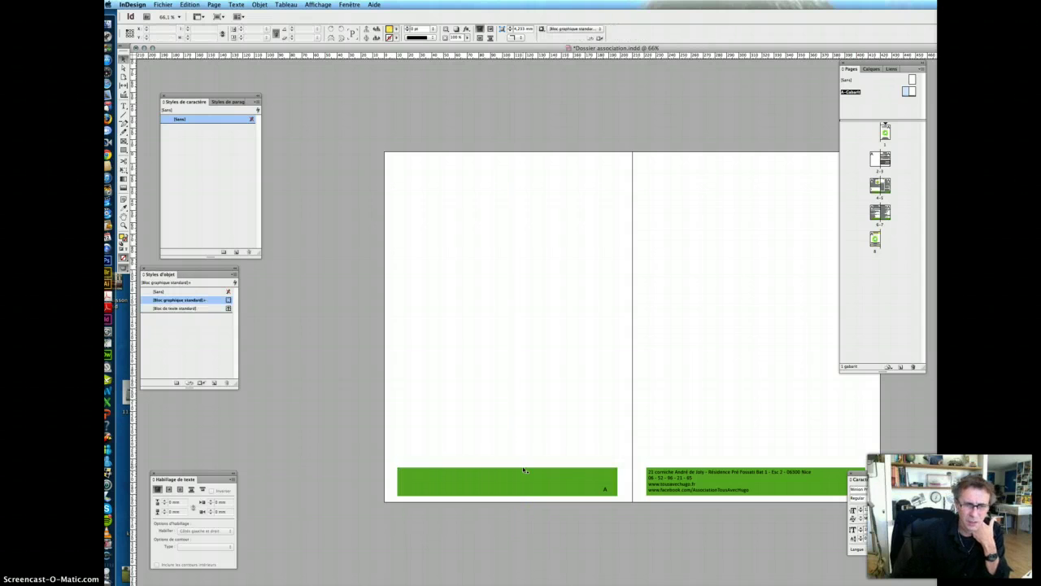
pyautogui.click(522, 476)
pyautogui.press('Delete')
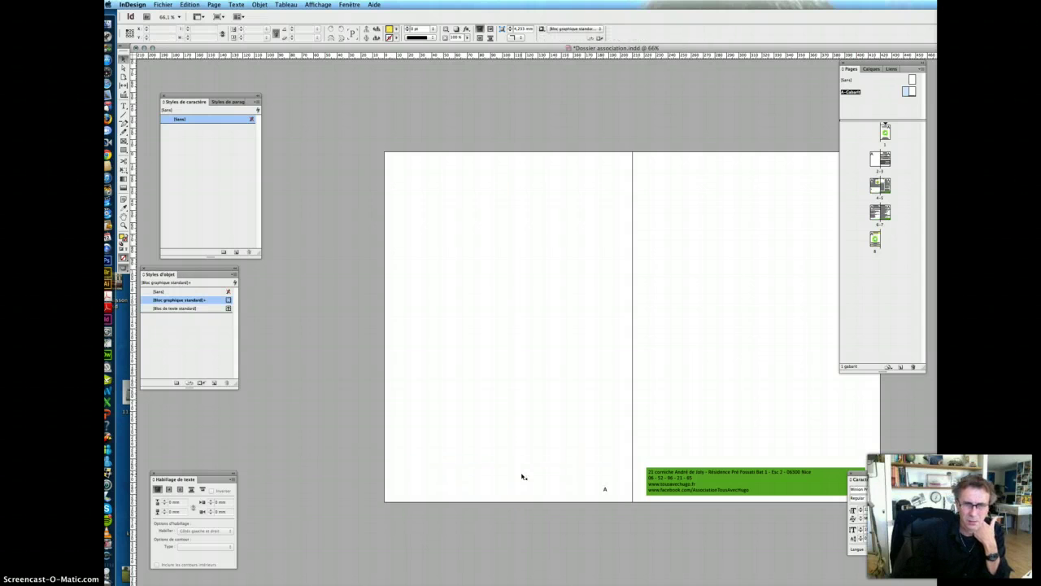
# Move the left master page's page number marker to the bottom-left corner and check it on spreads 4-5 and 6-7
pyautogui.moveTo(573, 484)
pyautogui.mouseDown()
pyautogui.moveTo(607, 491)
pyautogui.moveTo(396, 489)
pyautogui.mouseUp()
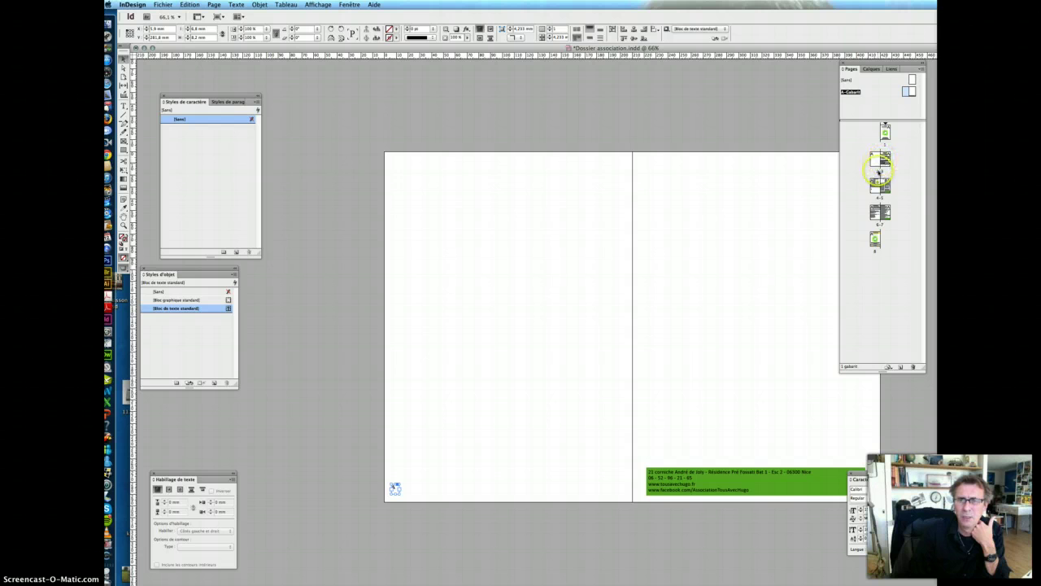
pyautogui.doubleClick(881, 186)
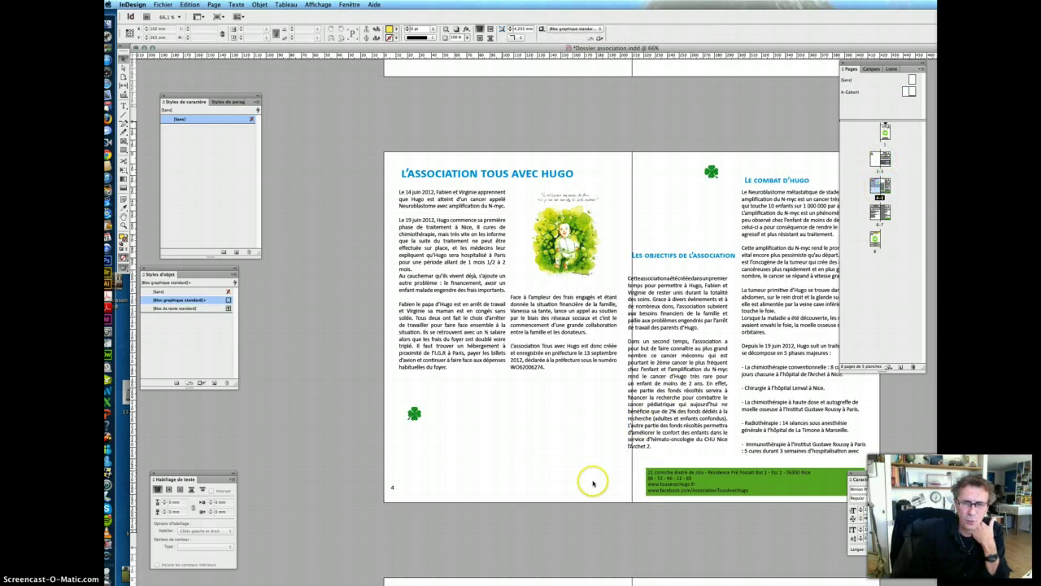
pyautogui.doubleClick(880, 213)
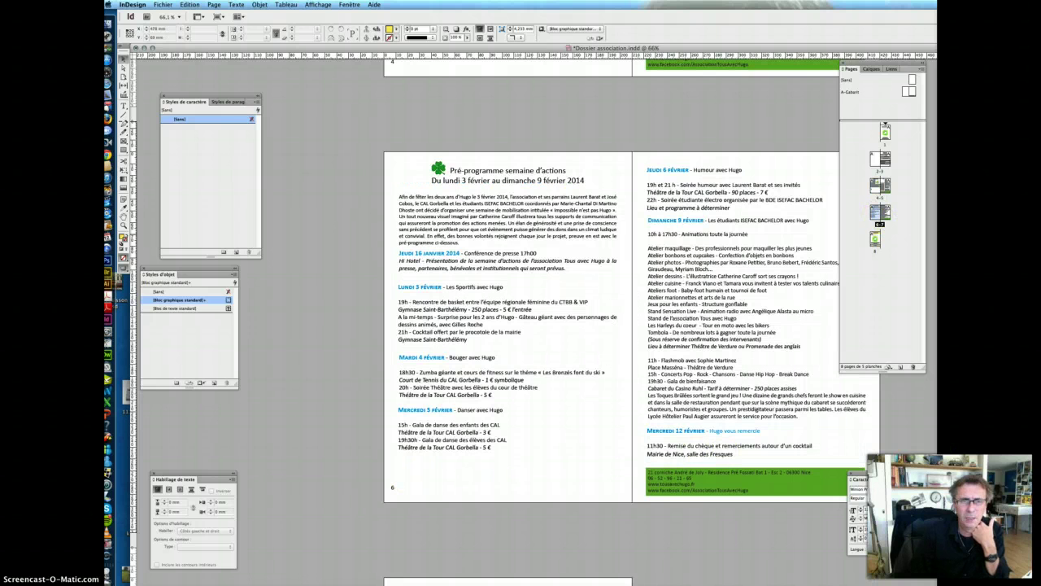
pyautogui.click(893, 218)
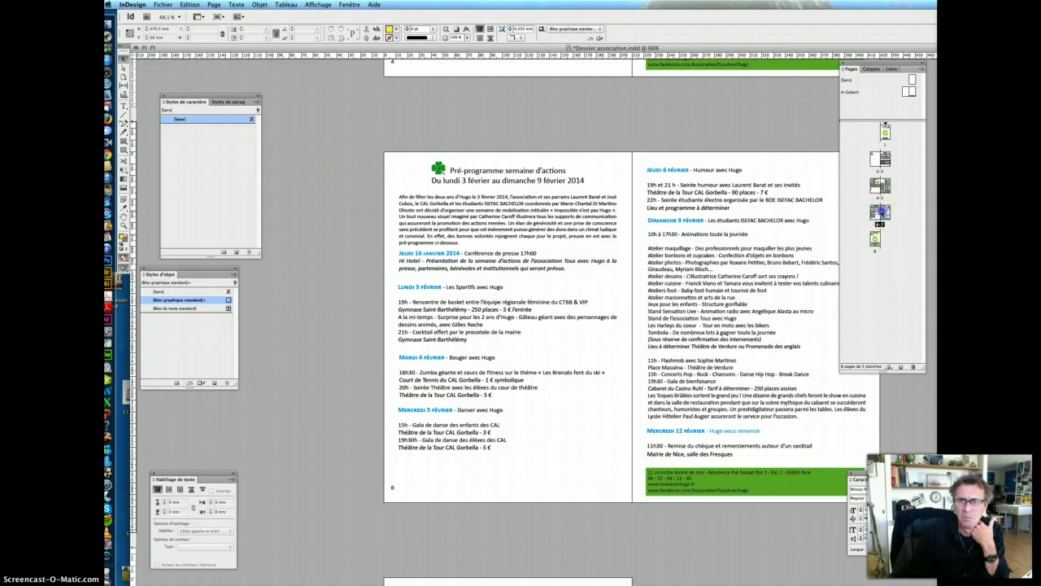
# Add two blank pages without a master after the back cover on page 8
pyautogui.doubleClick(875, 239)
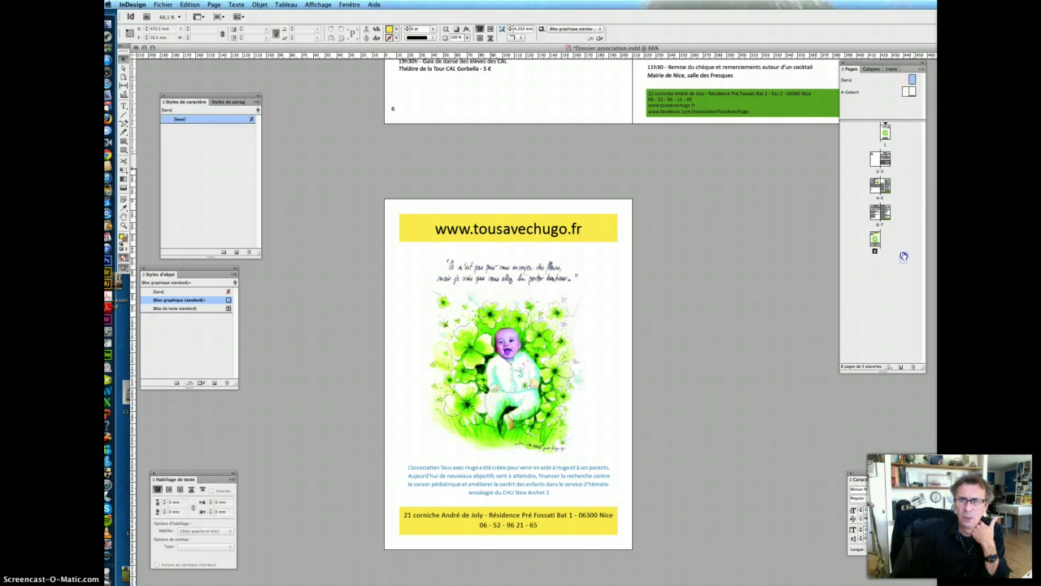
pyautogui.moveTo(886, 250); pyautogui.dragTo(886, 252)
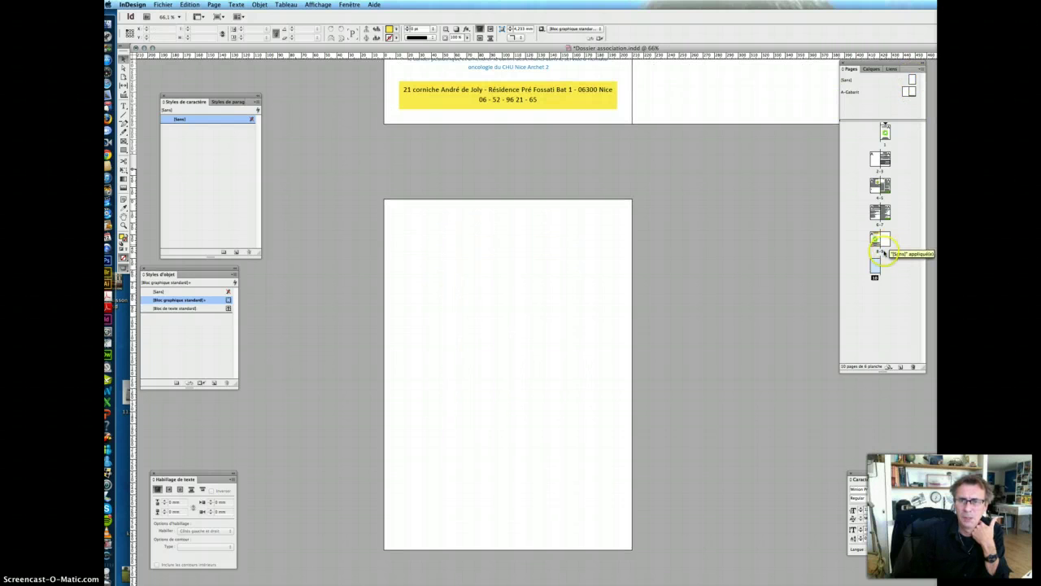
pyautogui.click(908, 91)
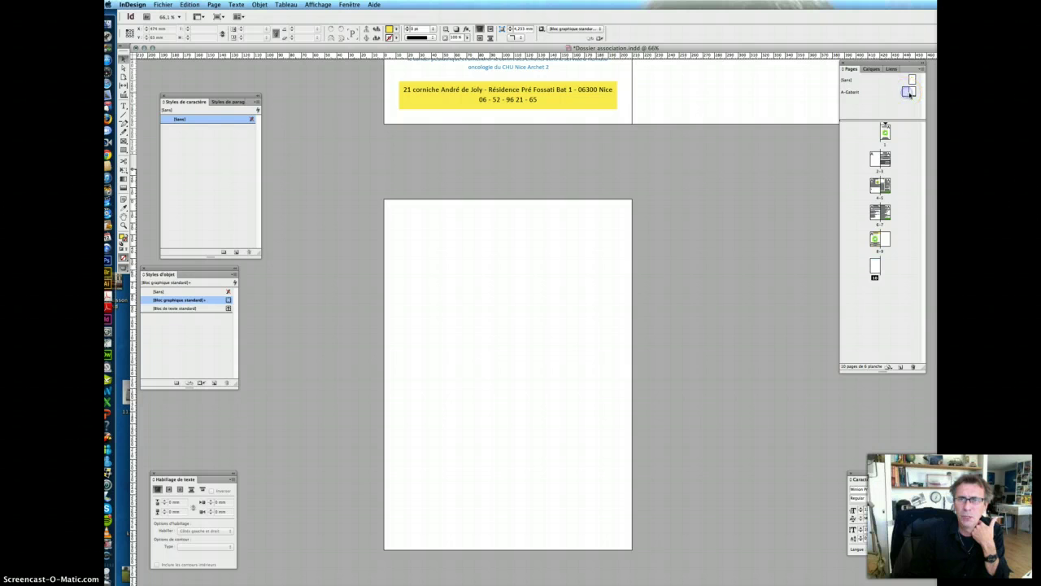
# Add an A-Gabarit page beside page 10 and delete the contact text from the green band on the right master page
pyautogui.moveTo(889, 270); pyautogui.dragTo(889, 271)
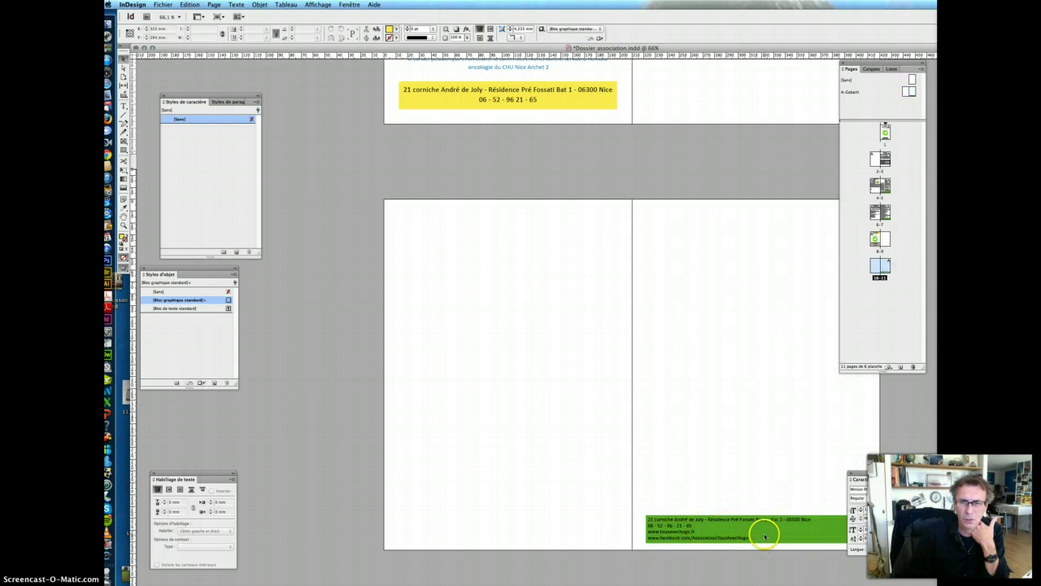
pyautogui.doubleClick(909, 91)
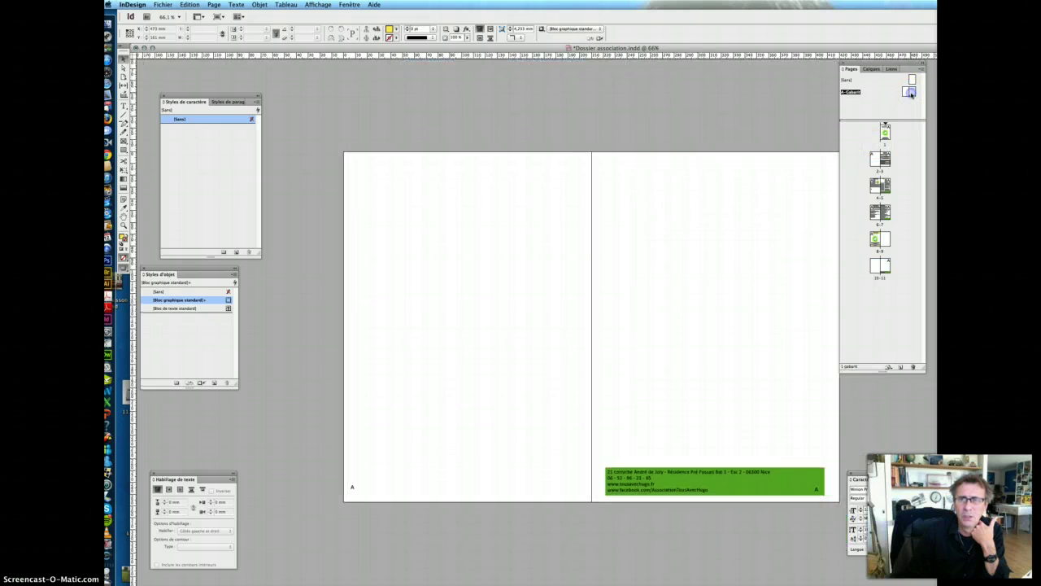
pyautogui.moveTo(736, 481); pyautogui.dragTo(739, 436)
pyautogui.press('Delete')
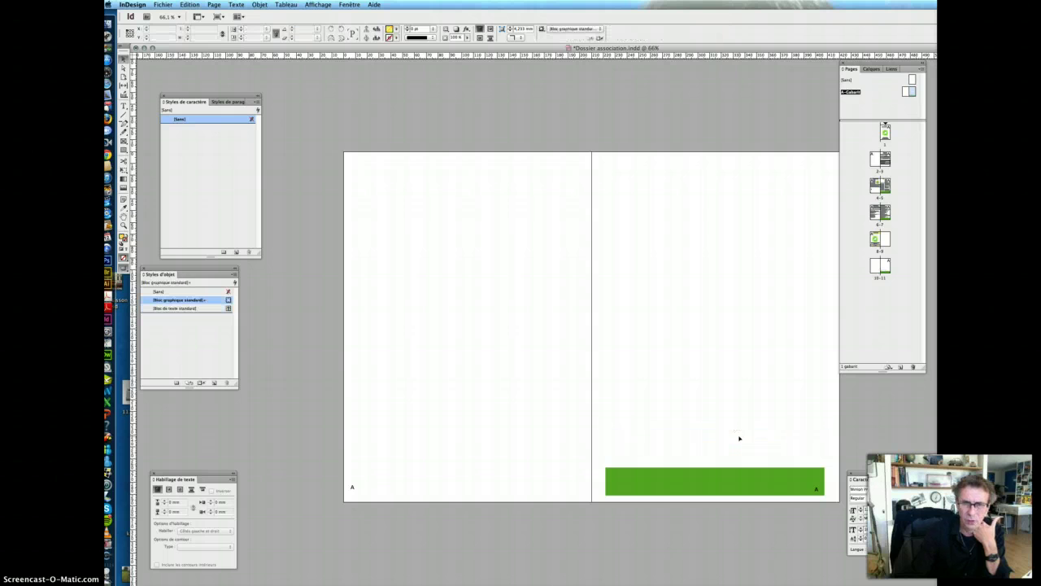
pyautogui.doubleClick(887, 213)
pyautogui.moveTo(879, 234); pyautogui.dragTo(878, 218)
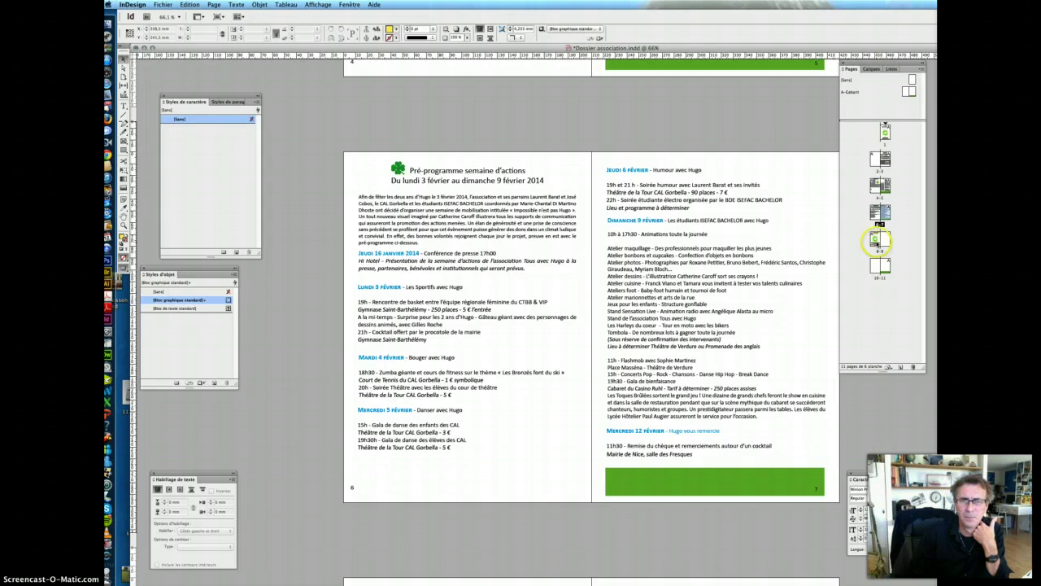
# Narrow page 4's body text frame to about 86 mm, set it to one column and end it after "habituelles du foyer"
pyautogui.doubleClick(879, 240)
pyautogui.click(734, 243)
pyautogui.scroll(10, 735, 246)
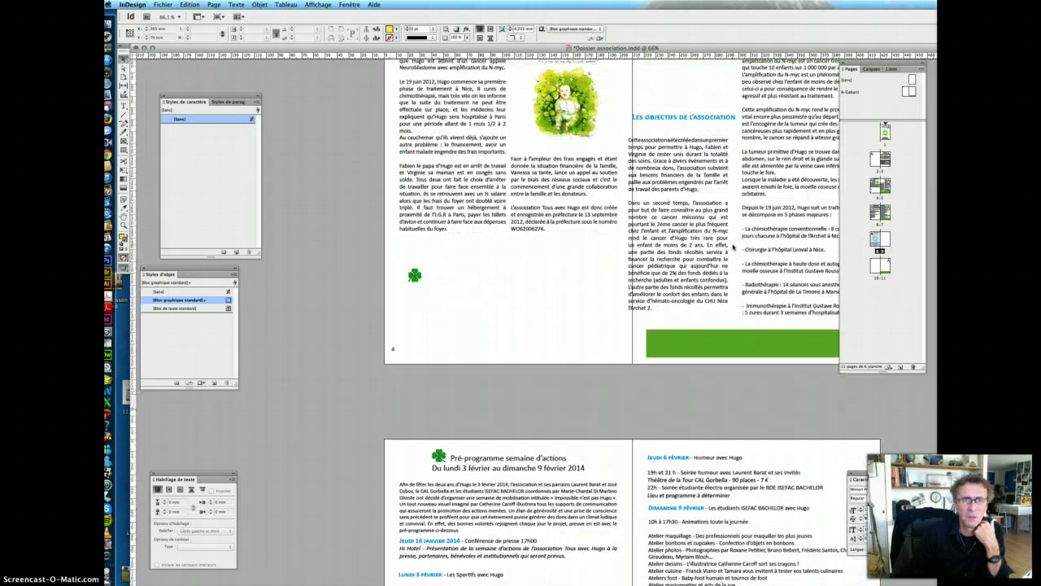
pyautogui.scroll(3, 734, 246)
pyautogui.click(492, 289)
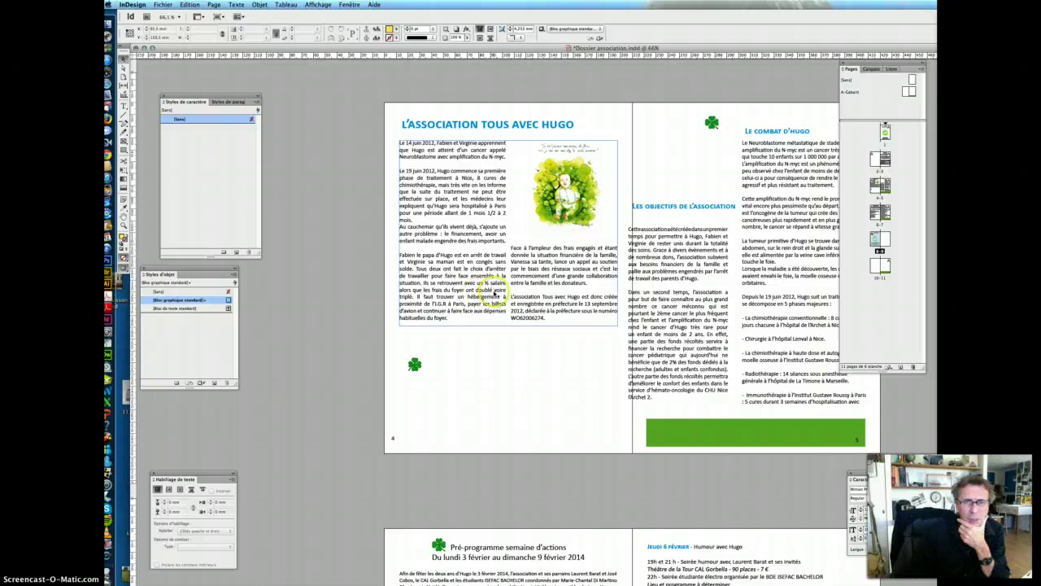
pyautogui.click(878, 319)
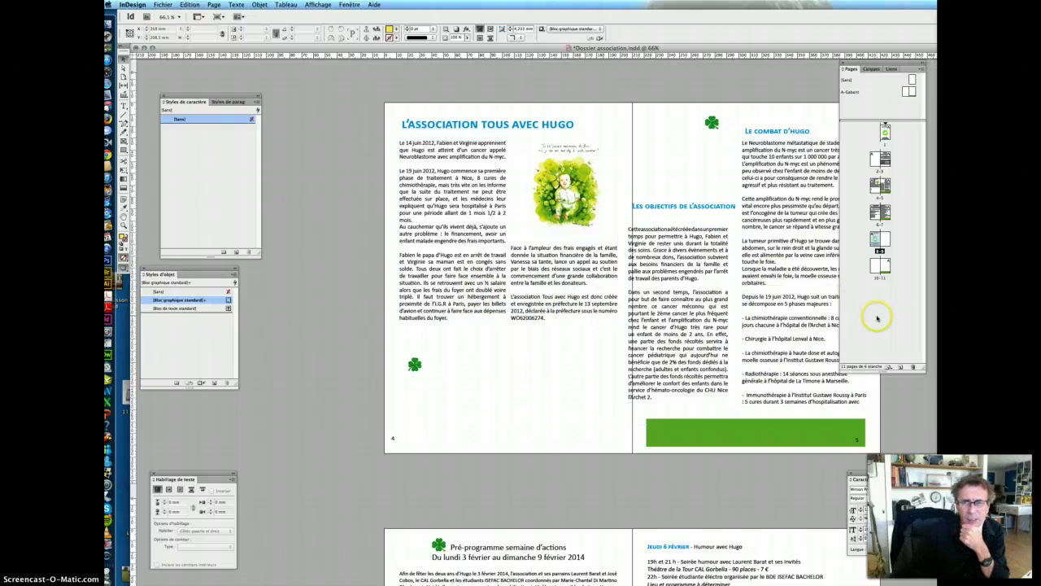
pyautogui.click(528, 296)
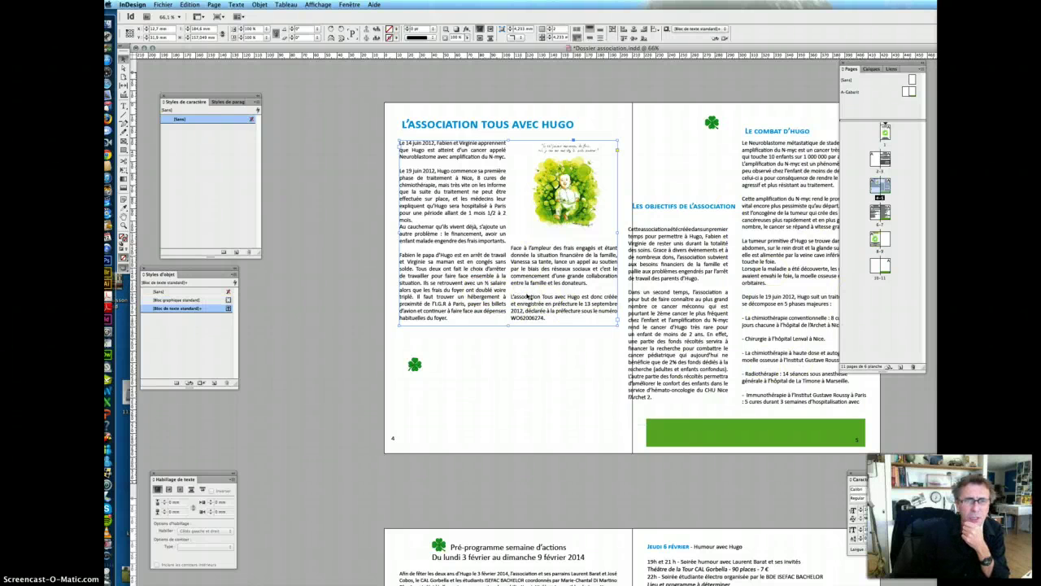
pyautogui.click(618, 324)
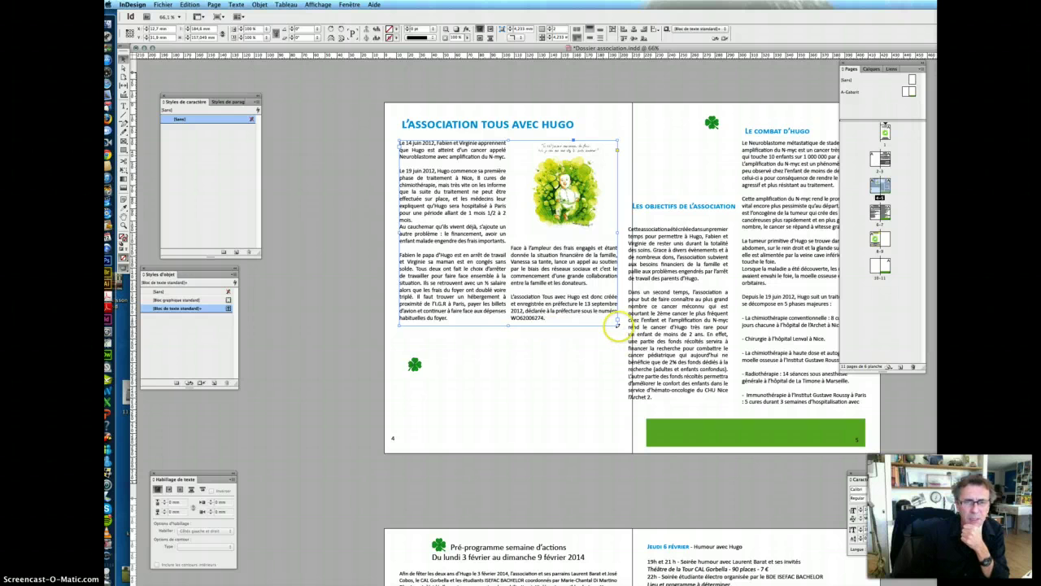
pyautogui.moveTo(617, 325); pyautogui.dragTo(501, 373)
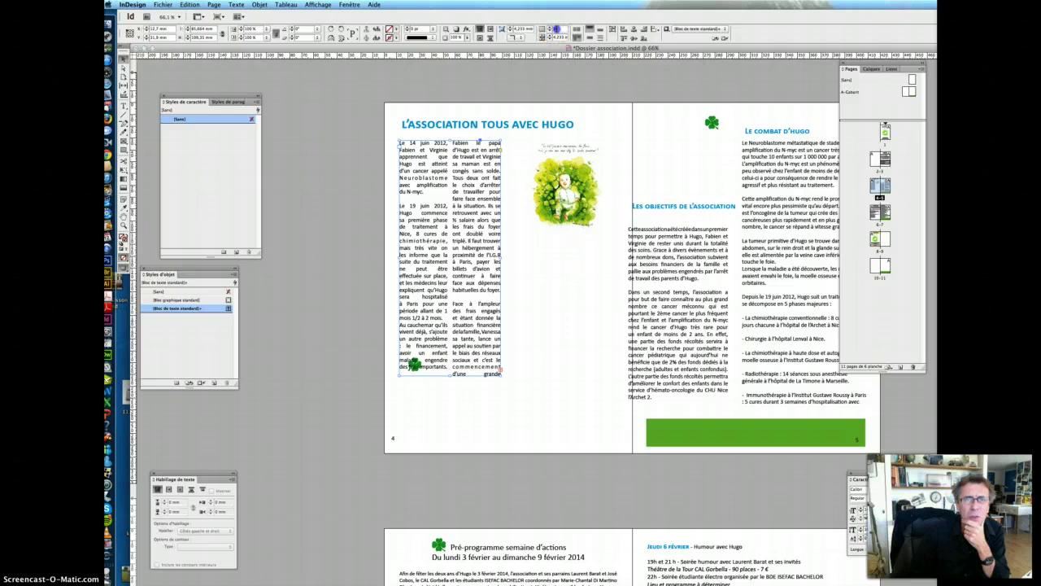
pyautogui.click(556, 29)
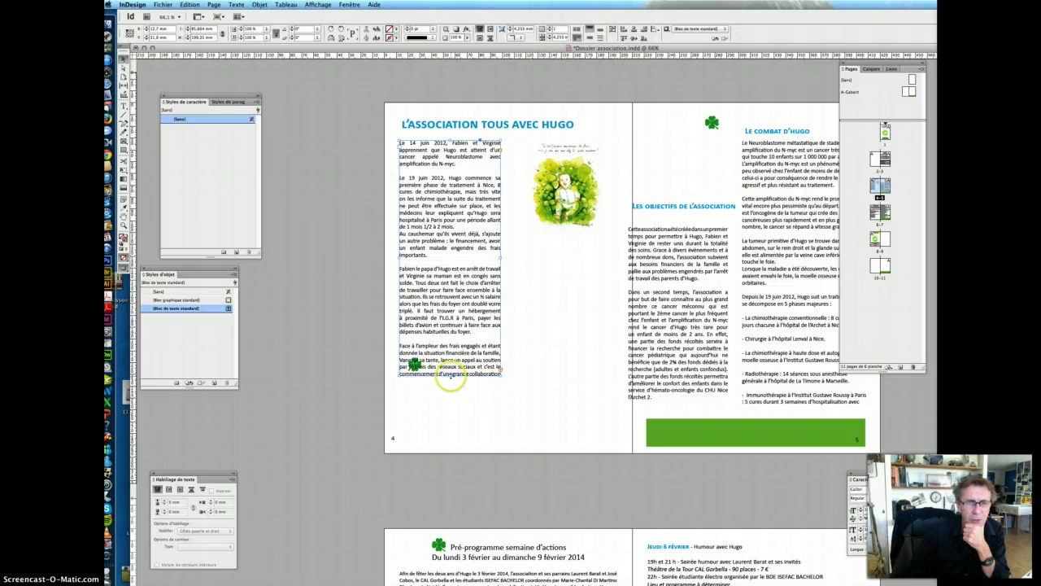
pyautogui.moveTo(449, 374); pyautogui.dragTo(449, 342)
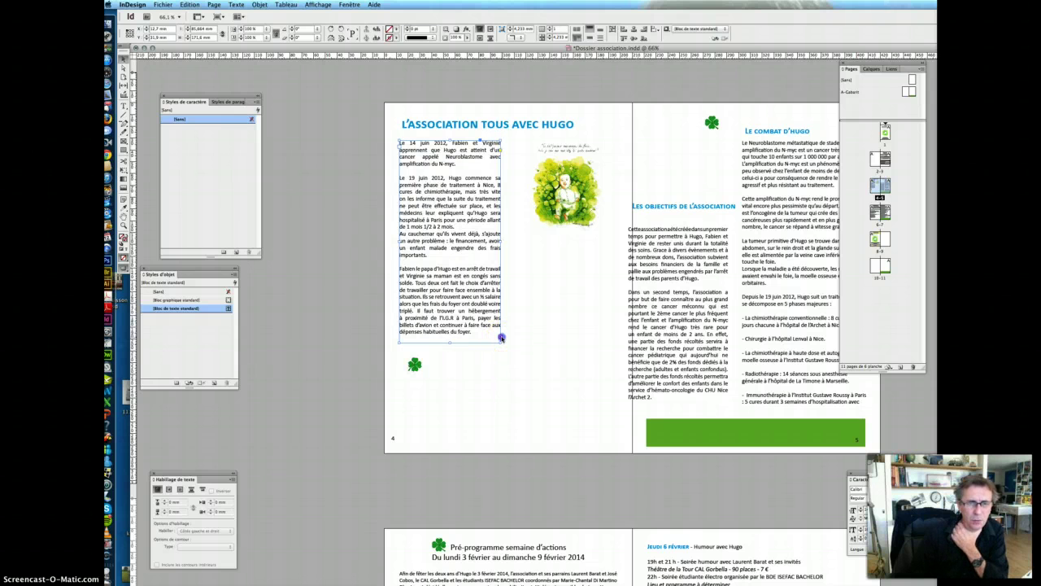
# Flow the overset text into a new linked frame about 114.5 by 61 mm in the lower part of page 4
pyautogui.moveTo(502, 337); pyautogui.dragTo(502, 338)
pyautogui.scroll(1, 502, 337)
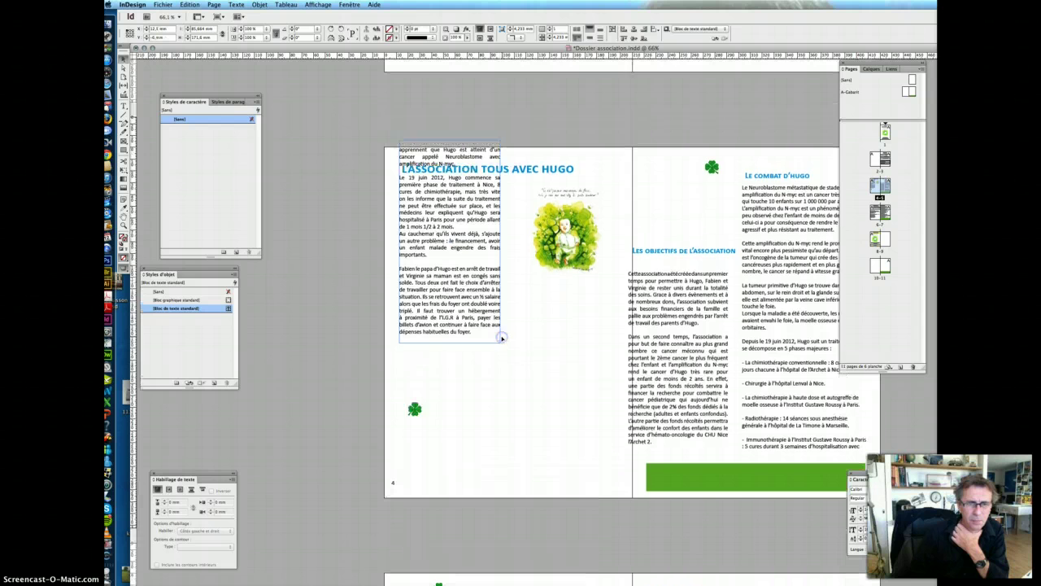
pyautogui.moveTo(501, 336); pyautogui.dragTo(581, 450)
pyautogui.click(523, 423)
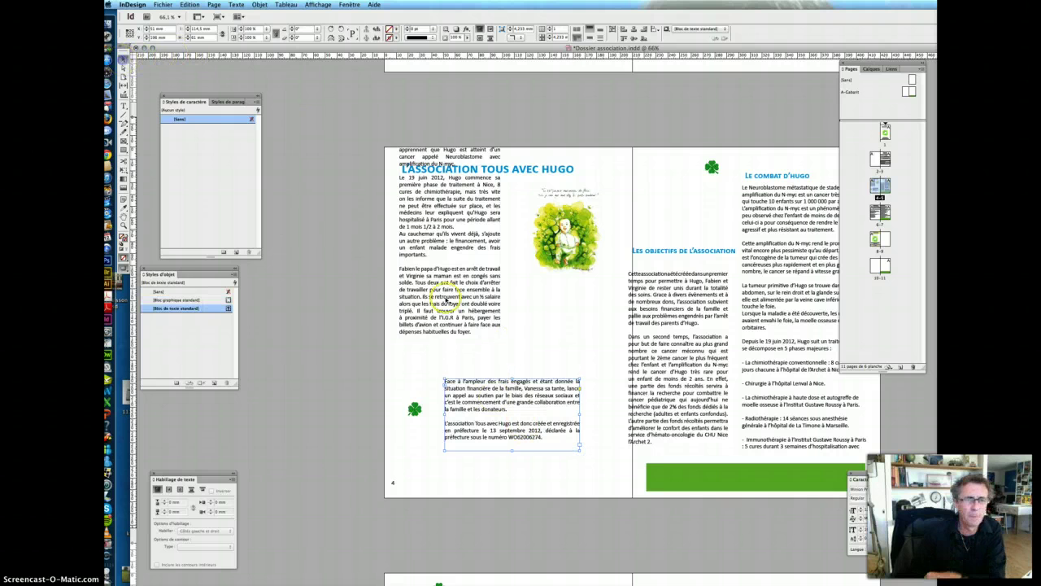
# Shift the linked text frame on page 4 to the right and narrow it to about 91 mm wide
pyautogui.click(441, 296)
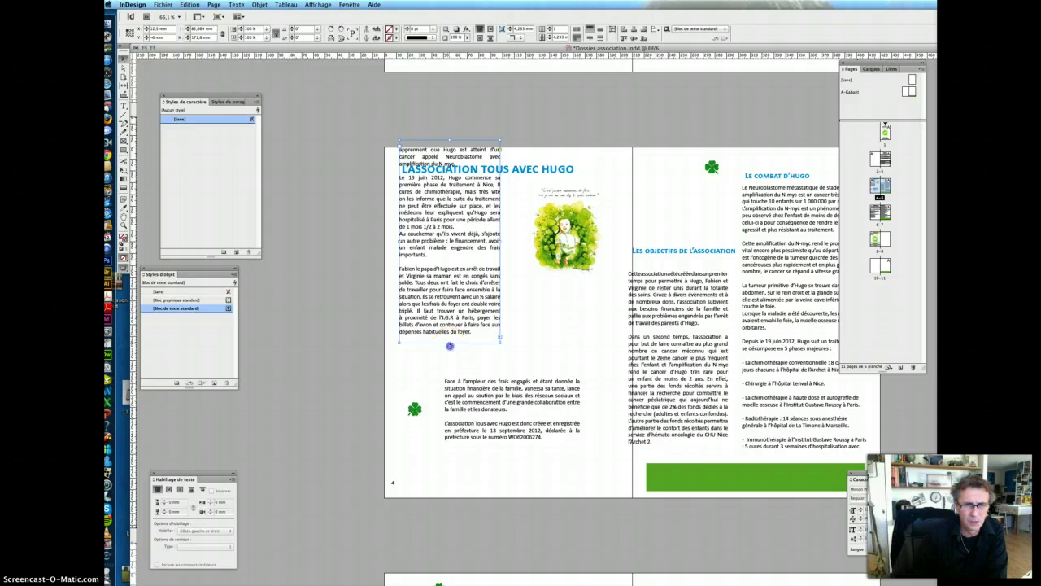
pyautogui.moveTo(450, 346)
pyautogui.mouseDown()
pyautogui.moveTo(465, 392)
pyautogui.moveTo(453, 368)
pyautogui.moveTo(426, 355)
pyautogui.moveTo(450, 341)
pyautogui.mouseUp()
pyautogui.moveTo(474, 397)
pyautogui.mouseDown()
pyautogui.moveTo(508, 396)
pyautogui.moveTo(475, 396)
pyautogui.mouseUp()
pyautogui.scroll(-5, 521, 449)
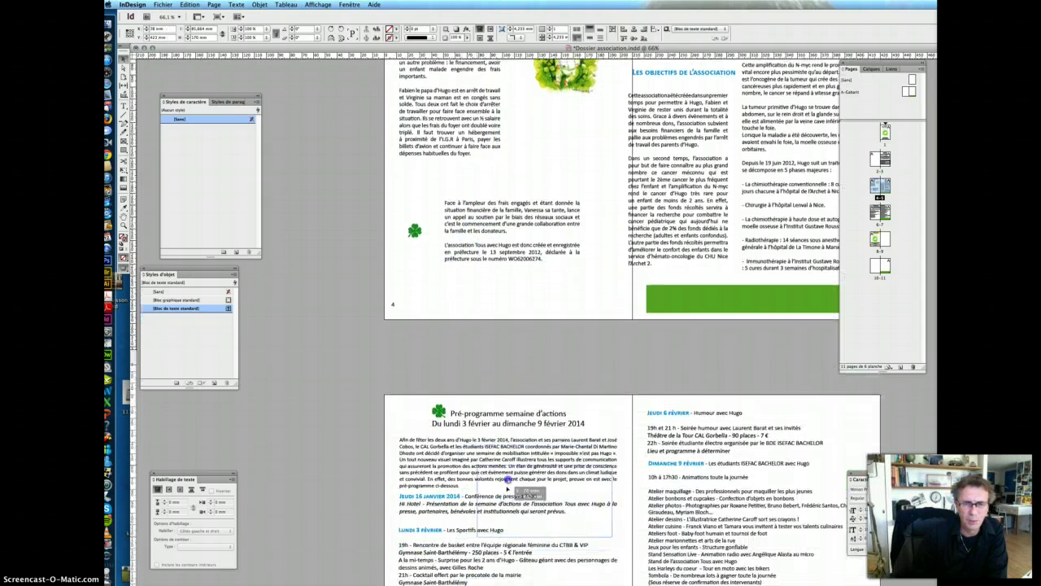
pyautogui.moveTo(488, 232)
pyautogui.mouseDown()
pyautogui.moveTo(492, 199)
pyautogui.moveTo(488, 240)
pyautogui.moveTo(488, 229)
pyautogui.mouseUp()
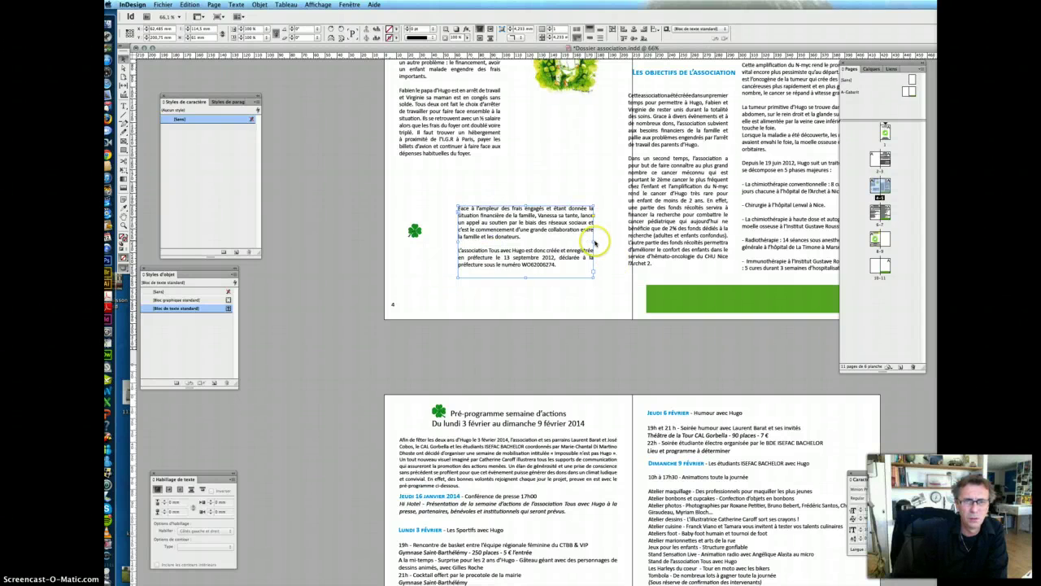
pyautogui.moveTo(593, 241); pyautogui.dragTo(556, 244)
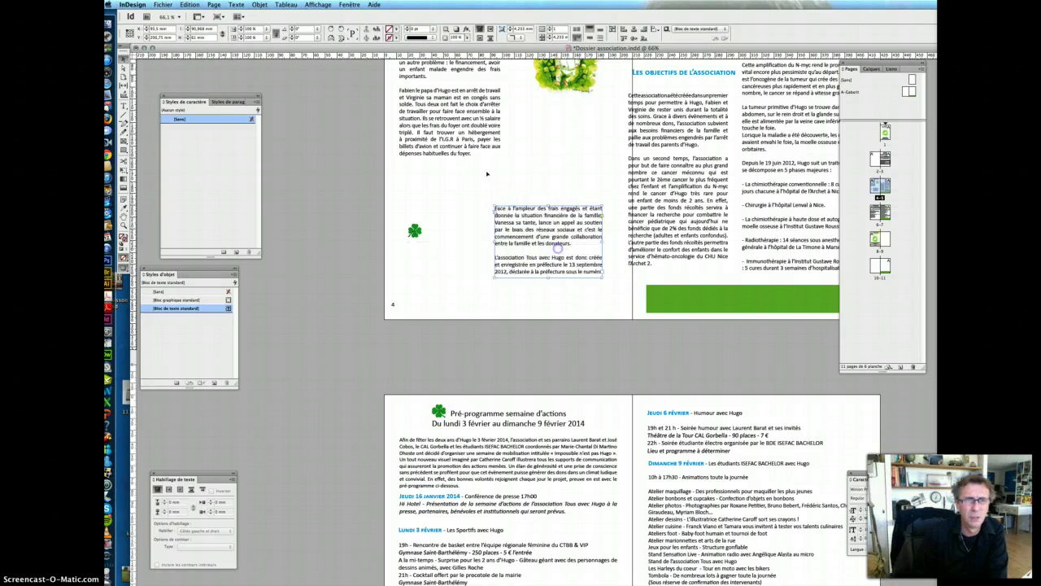
# Narrow page 4's first text frame to about 61 mm and reposition both linked frames beneath the heading and the illustration
pyautogui.click(462, 144)
pyautogui.moveTo(500, 161); pyautogui.dragTo(470, 210)
pyautogui.moveTo(558, 238); pyautogui.dragTo(550, 169)
pyautogui.scroll(4, 541, 271)
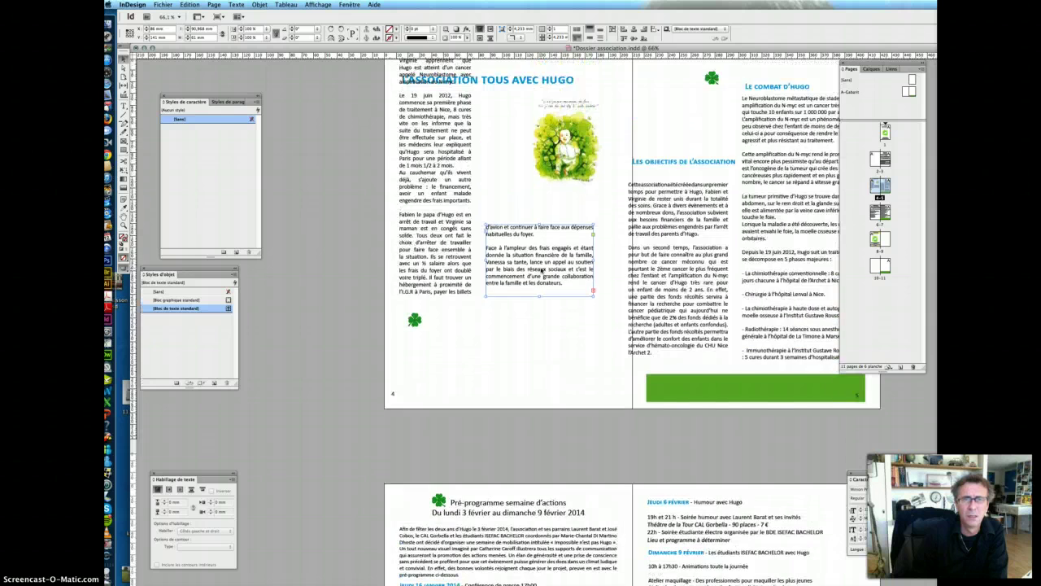
pyautogui.moveTo(469, 231); pyautogui.dragTo(476, 270)
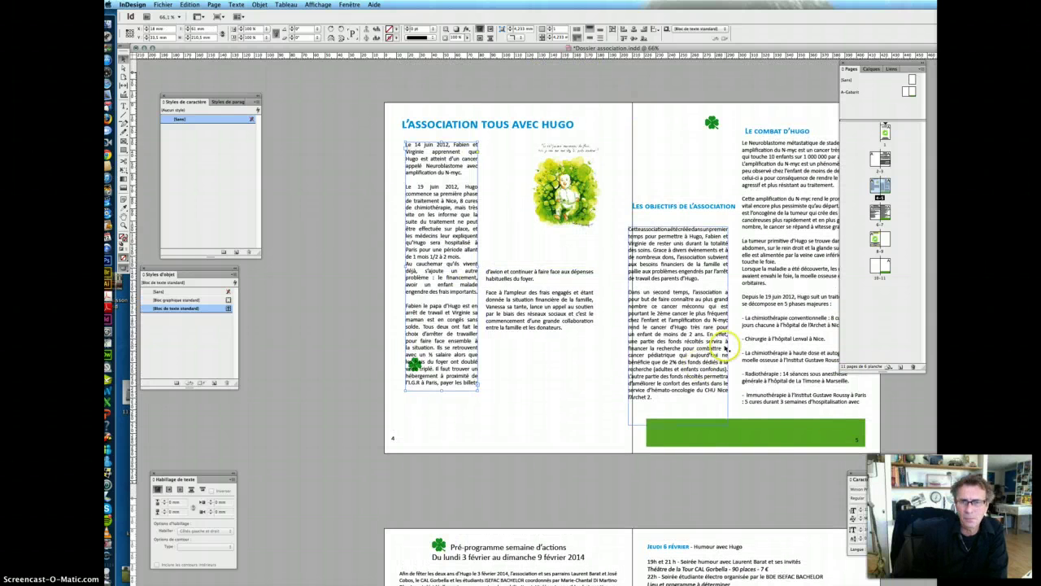
# Shift the body text frame of "Les objectifs de l'association" slightly right, and review the brochure's pages up to the cover
pyautogui.click(669, 345)
pyautogui.click(623, 344)
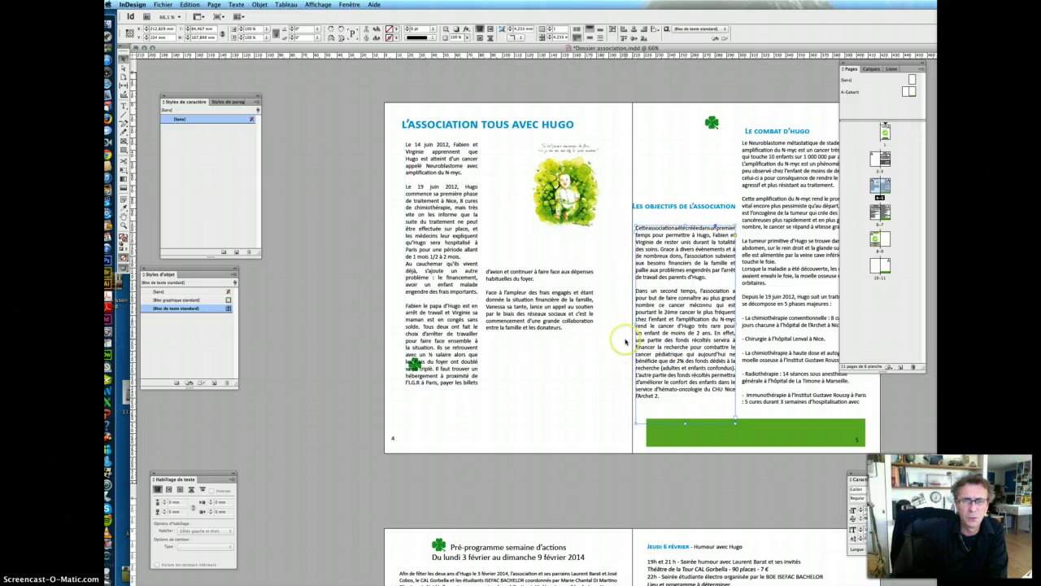
pyautogui.scroll(-12, 626, 342)
pyautogui.scroll(-10, 625, 342)
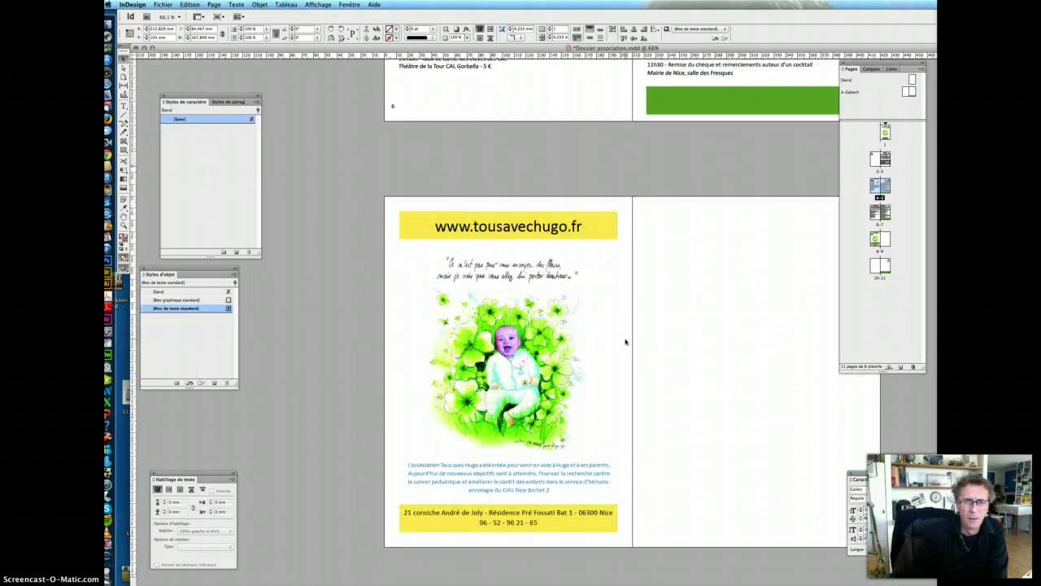
pyautogui.scroll(20, 625, 341)
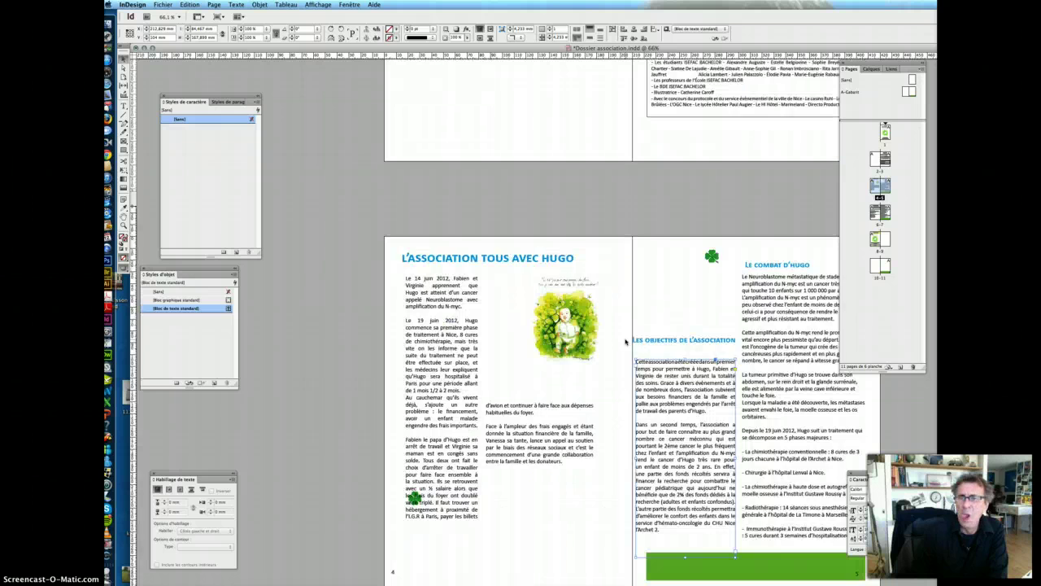
pyautogui.scroll(10, 626, 341)
pyautogui.scroll(10, 625, 341)
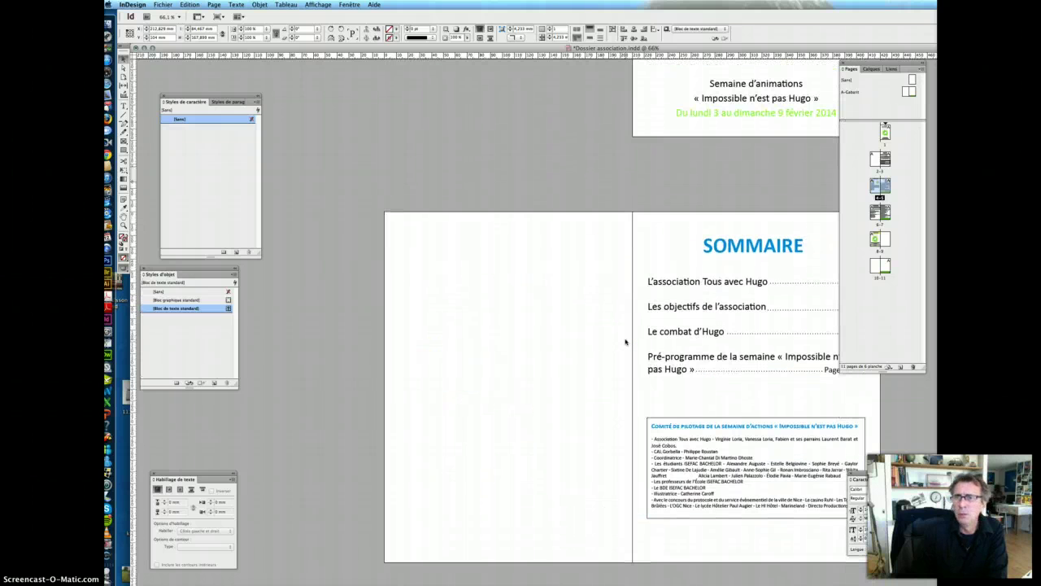
pyautogui.hscroll(3, 562, 354)
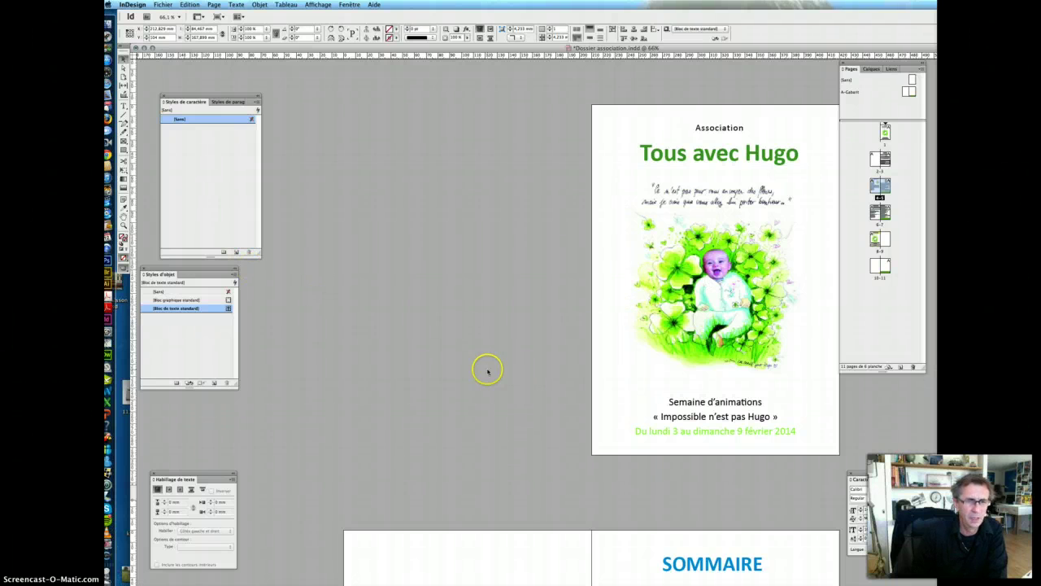
# Save a copy of the document as "demoDossier association.indd" in the ISEFACinfoGamelin folder
pyautogui.click(163, 5)
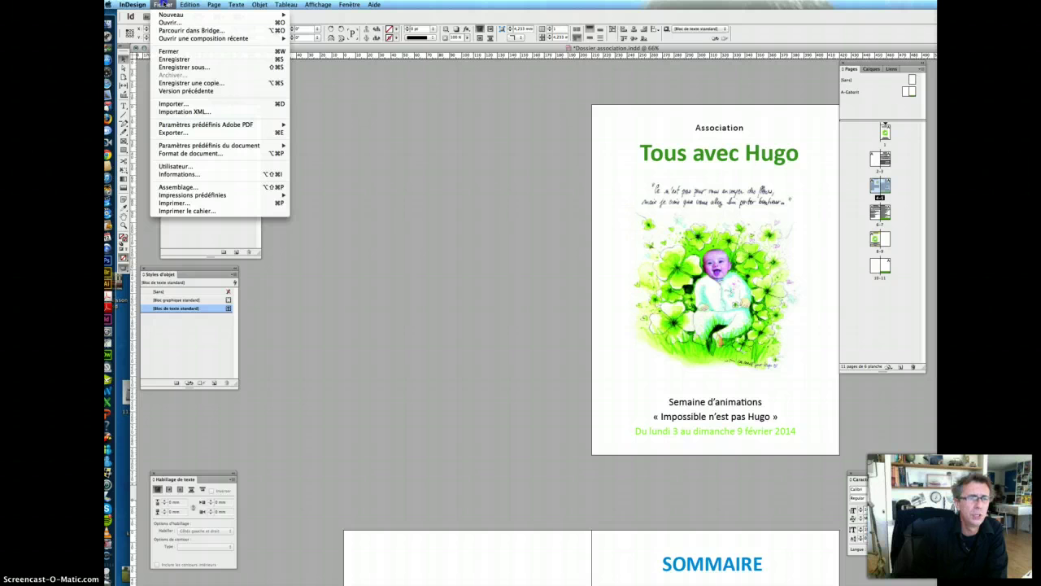
pyautogui.click(185, 68)
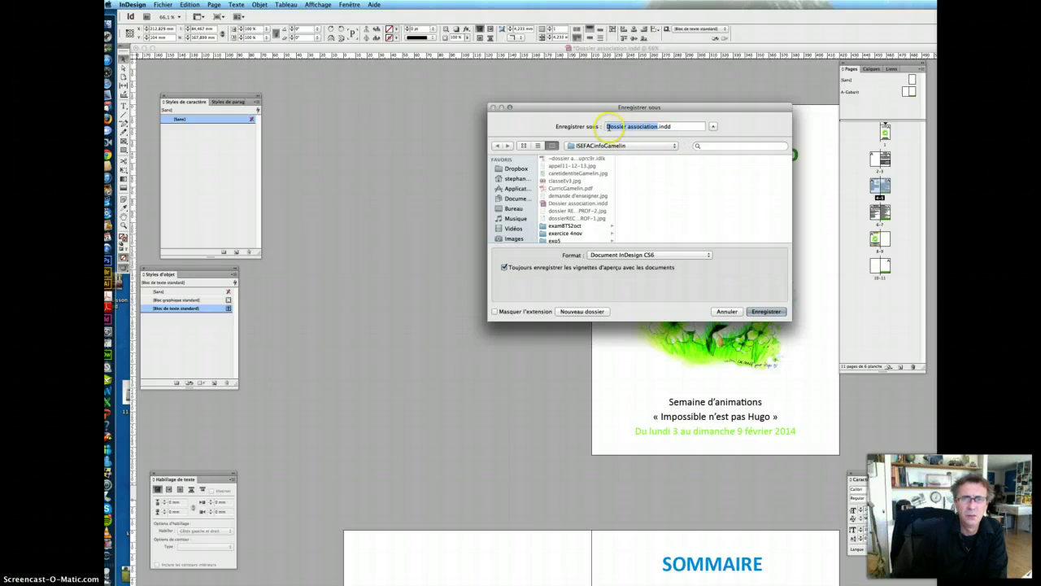
pyautogui.click(606, 126)
pyautogui.write('dem')
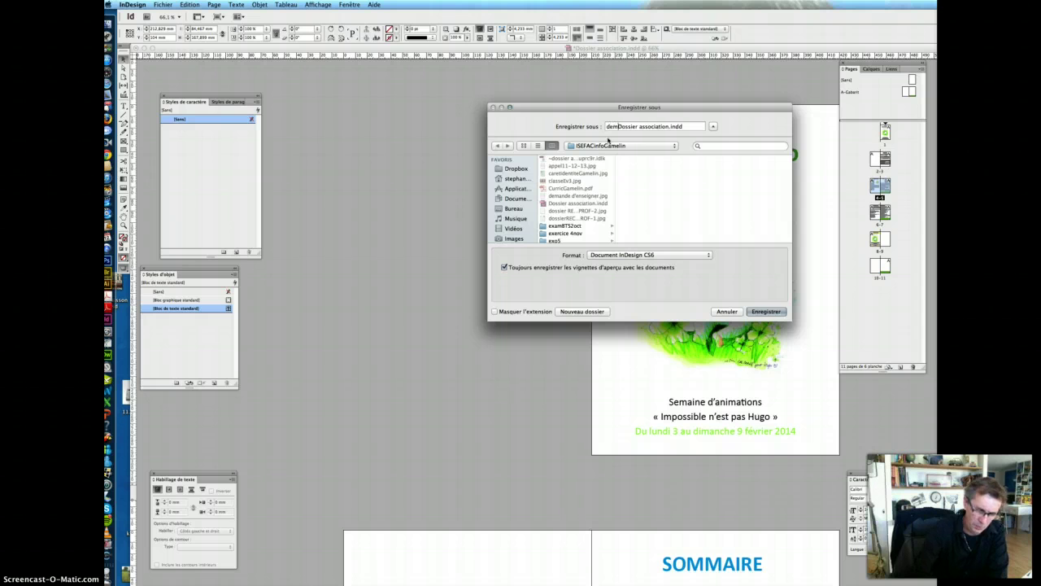
pyautogui.write('o')
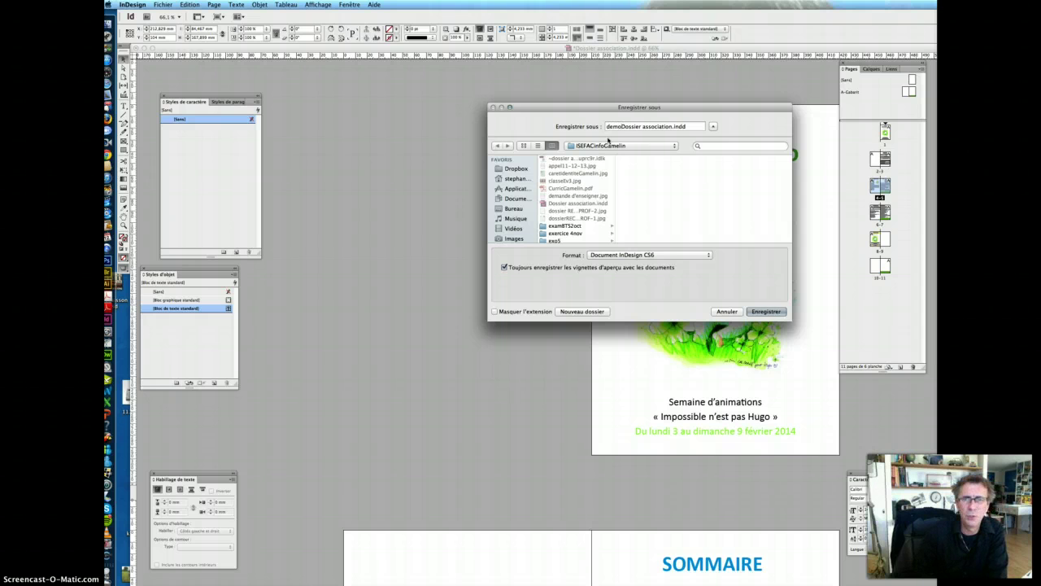
pyautogui.click(771, 312)
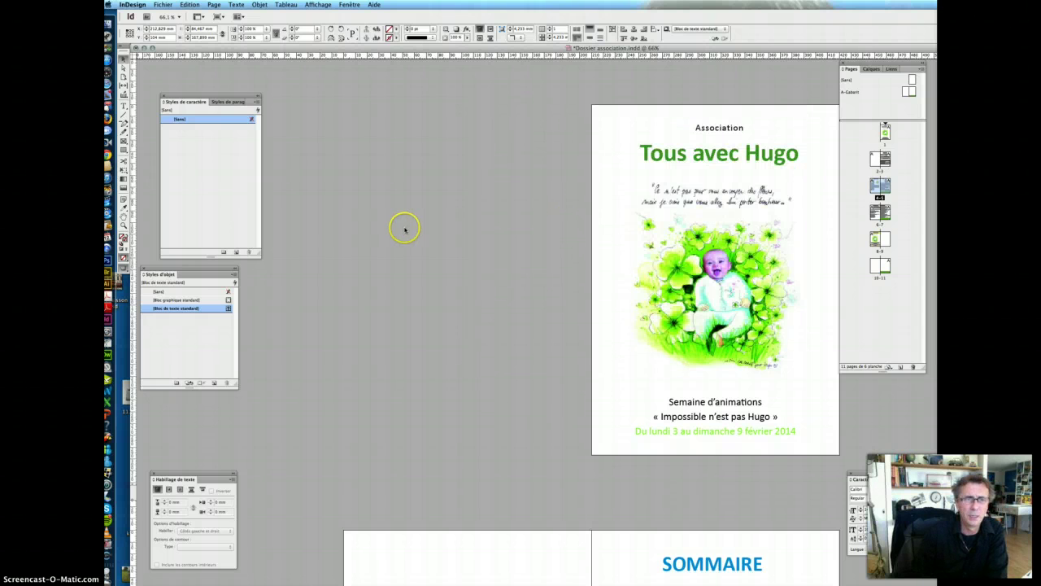
# Start exporting the document as "demoDossier association.pdf" in Adobe PDF (impression) format, with all pages output as single pages
pyautogui.click(162, 4)
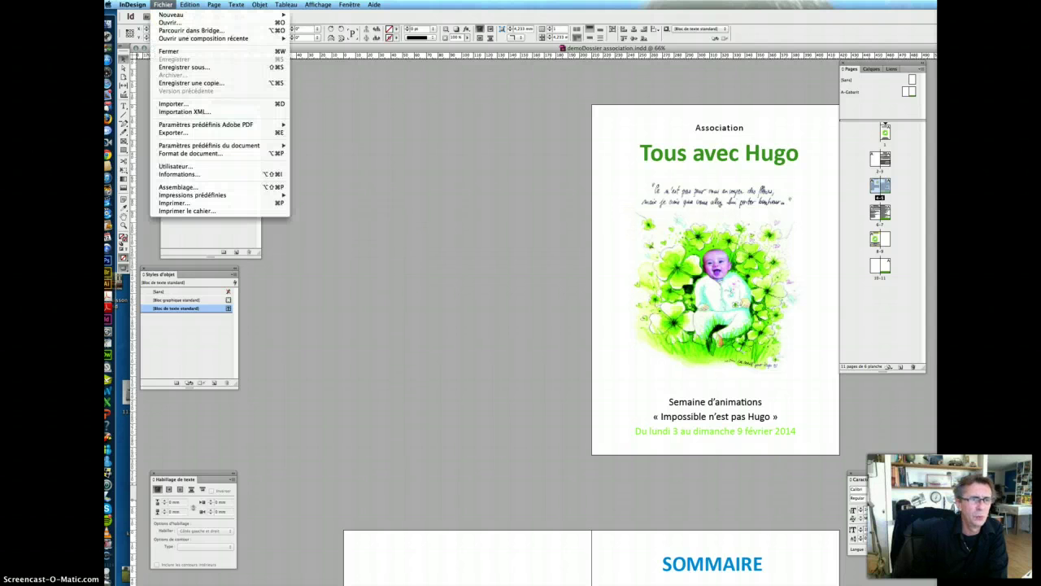
pyautogui.click(195, 133)
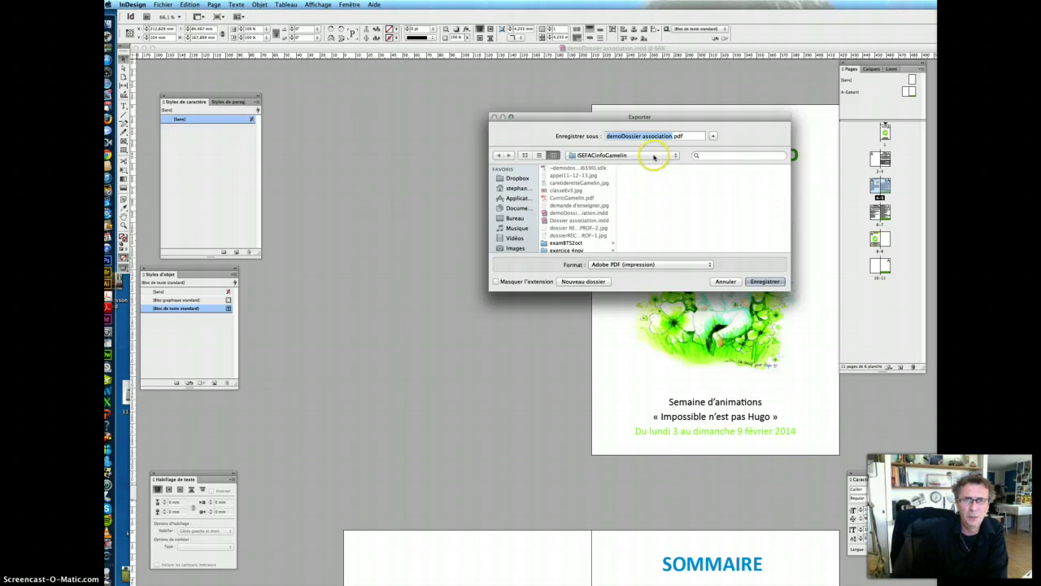
pyautogui.click(600, 264)
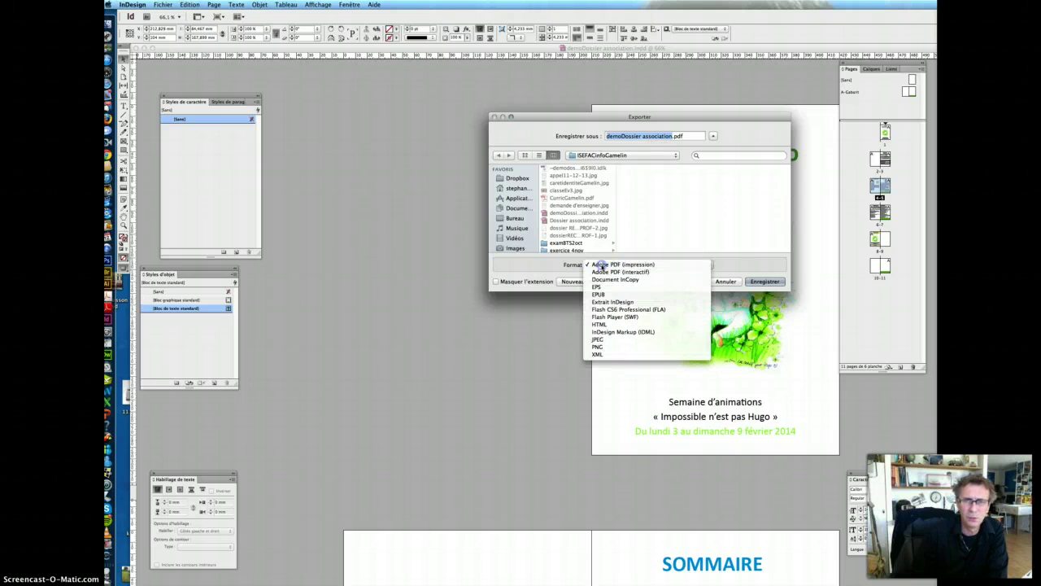
pyautogui.click(600, 265)
pyautogui.click(769, 281)
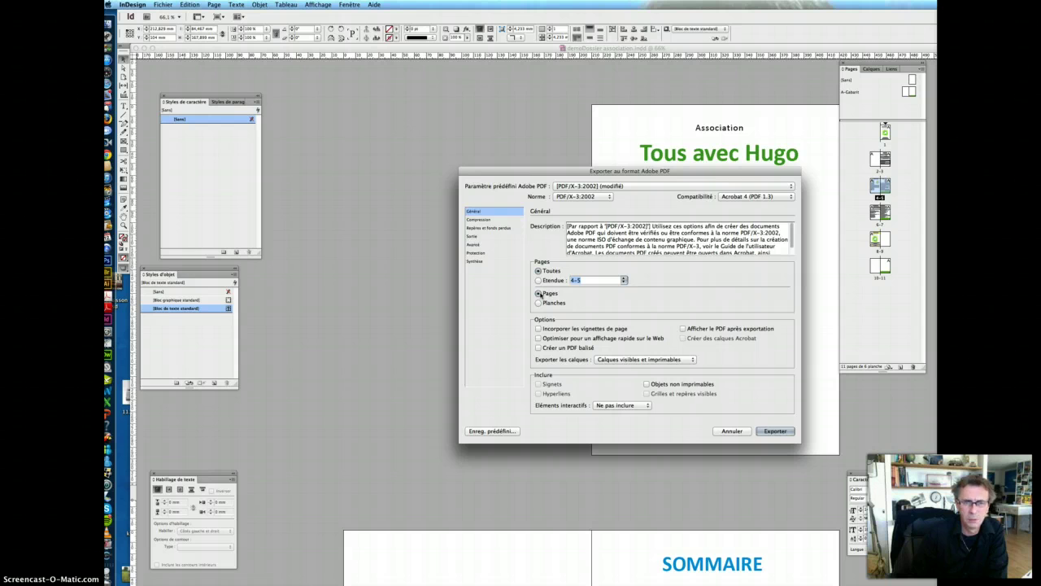
pyautogui.click(539, 293)
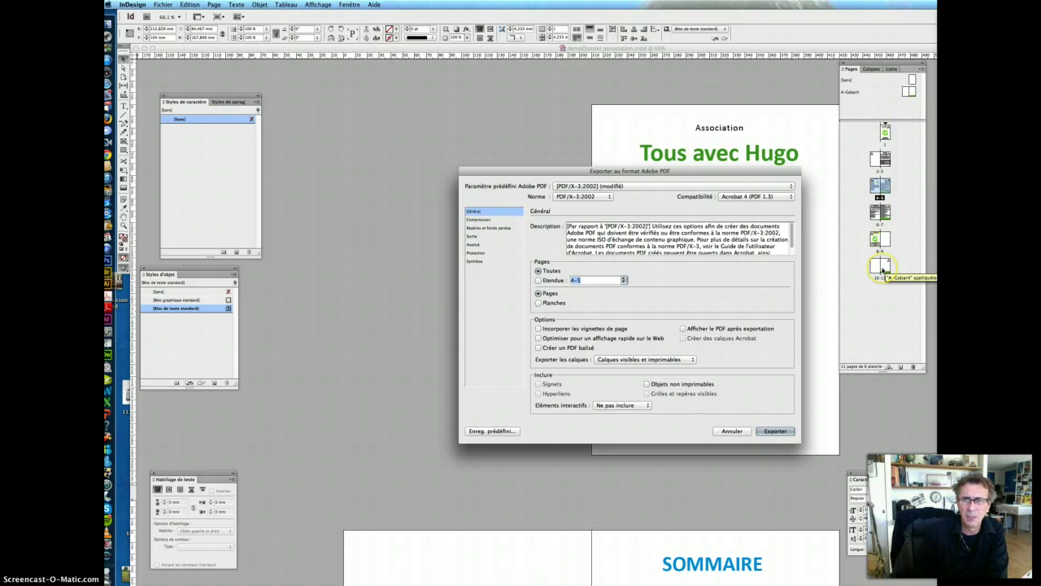
# Set colour and greyscale image downsampling to 150 pixels per inch, with the thresholds also at 150
pyautogui.click(504, 220)
pyautogui.click(687, 235)
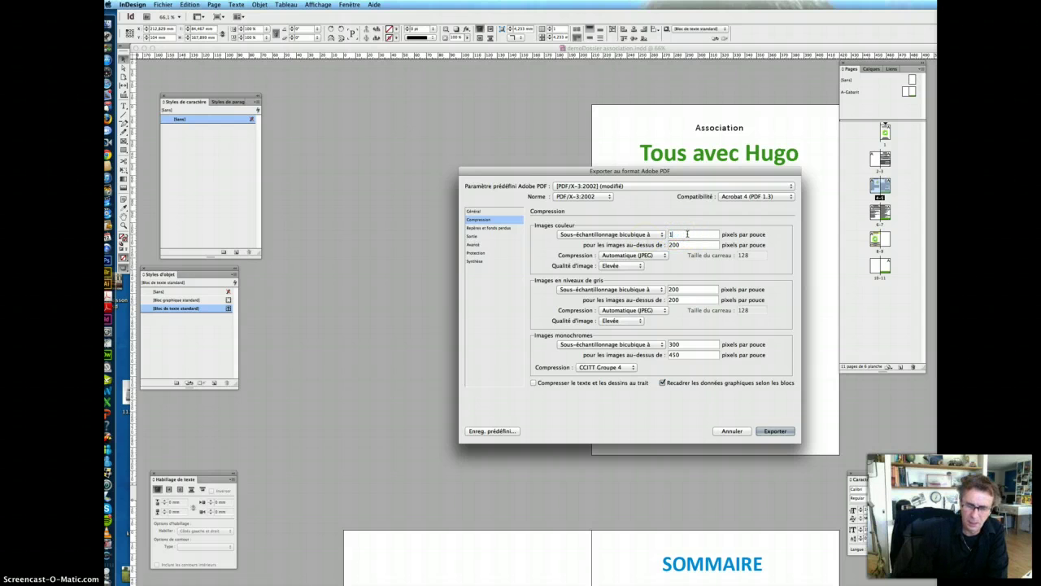
pyautogui.click(693, 298)
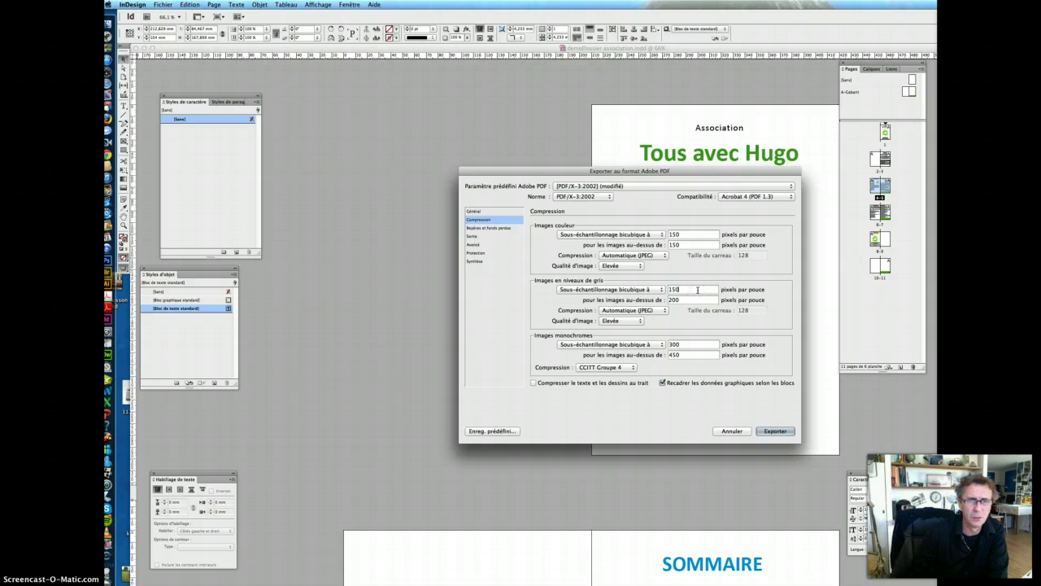
# Enable crop marks and a 3 mm bleed on all sides for the PDF, and review the colour output settings
pyautogui.click(508, 237)
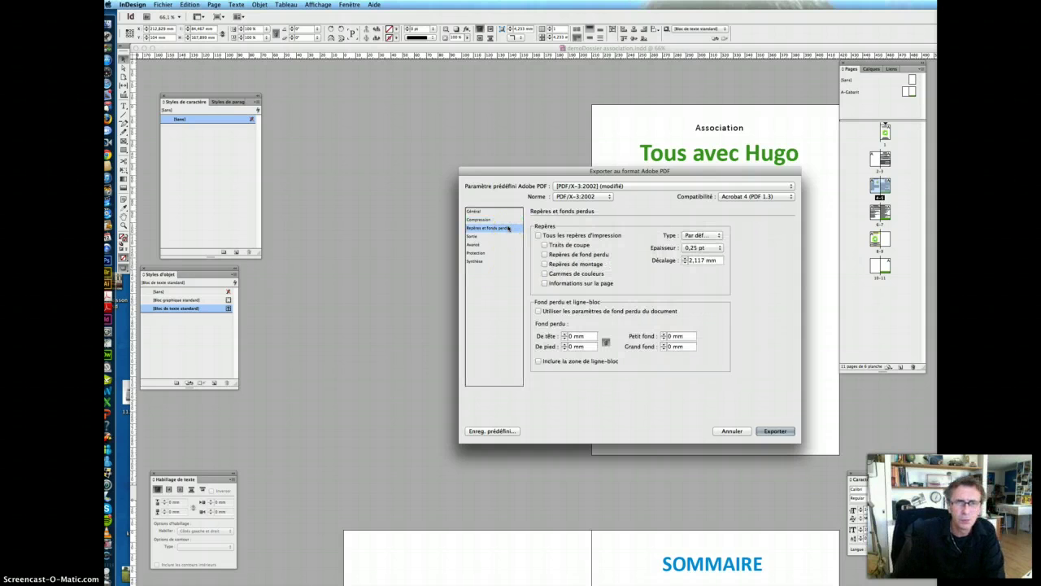
pyautogui.click(545, 245)
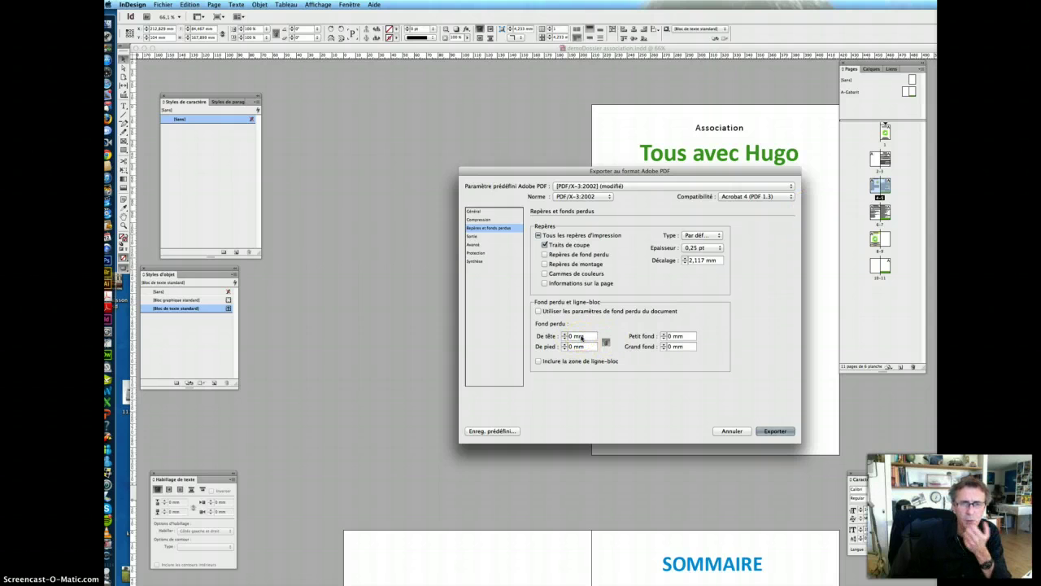
pyautogui.moveTo(582, 336); pyautogui.dragTo(570, 336)
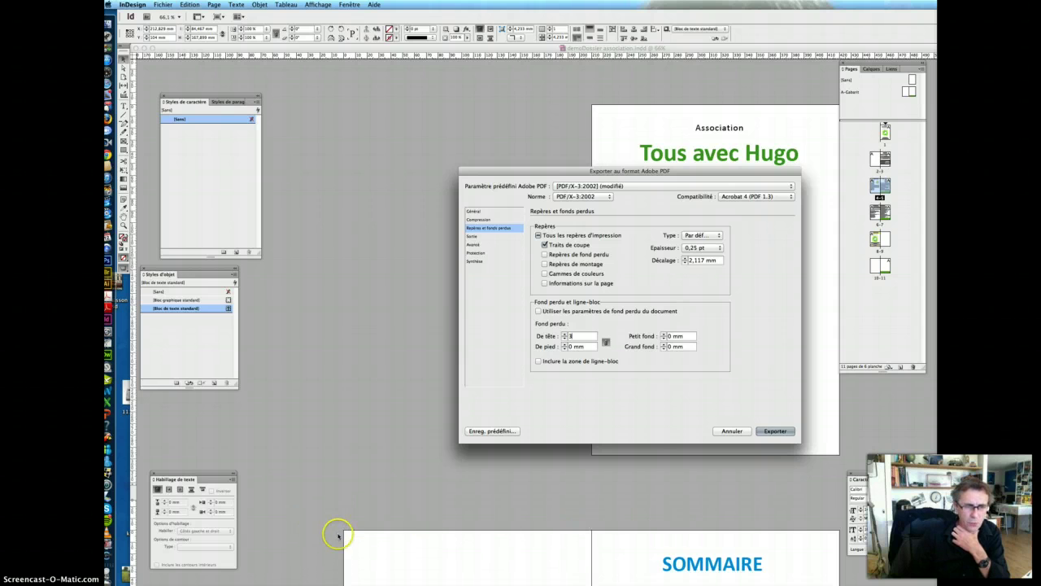
pyautogui.click(491, 236)
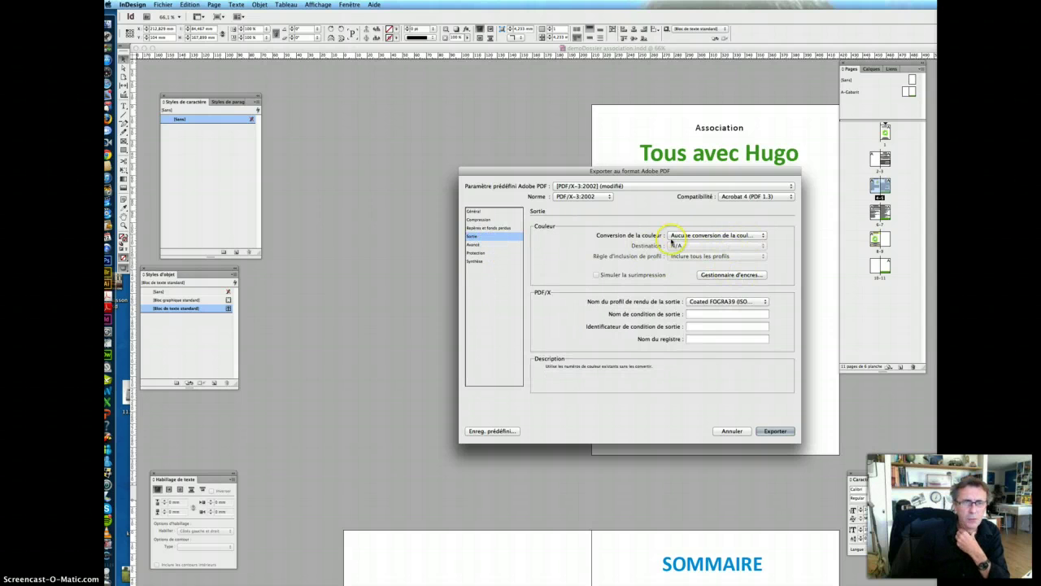
# Interrupt the PDF export and extend the "Comité de pilotage" text frame on page 3 downward to fit its overset text
pyautogui.click(780, 431)
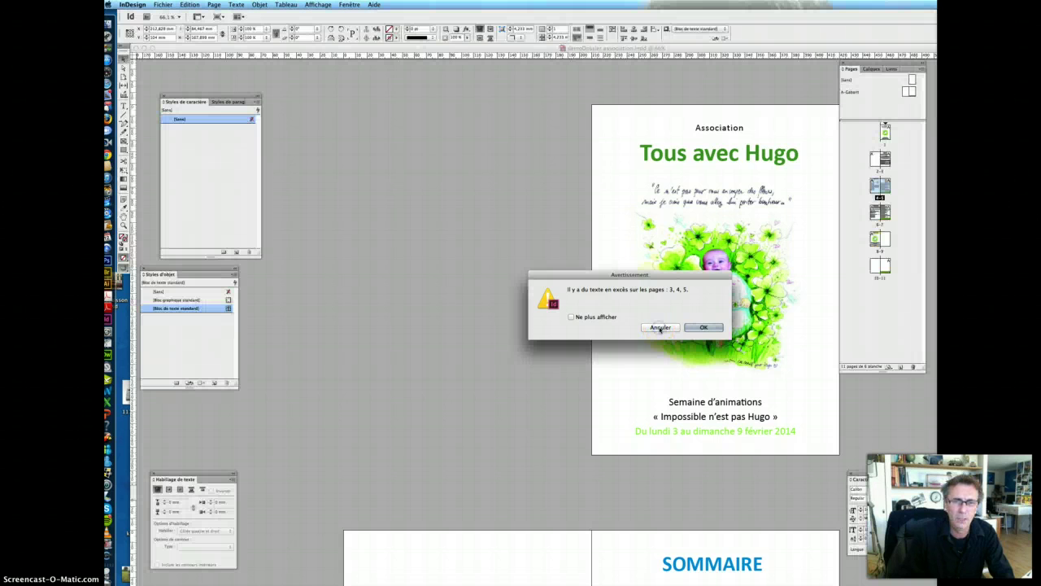
pyautogui.click(660, 328)
pyautogui.scroll(-15, 660, 330)
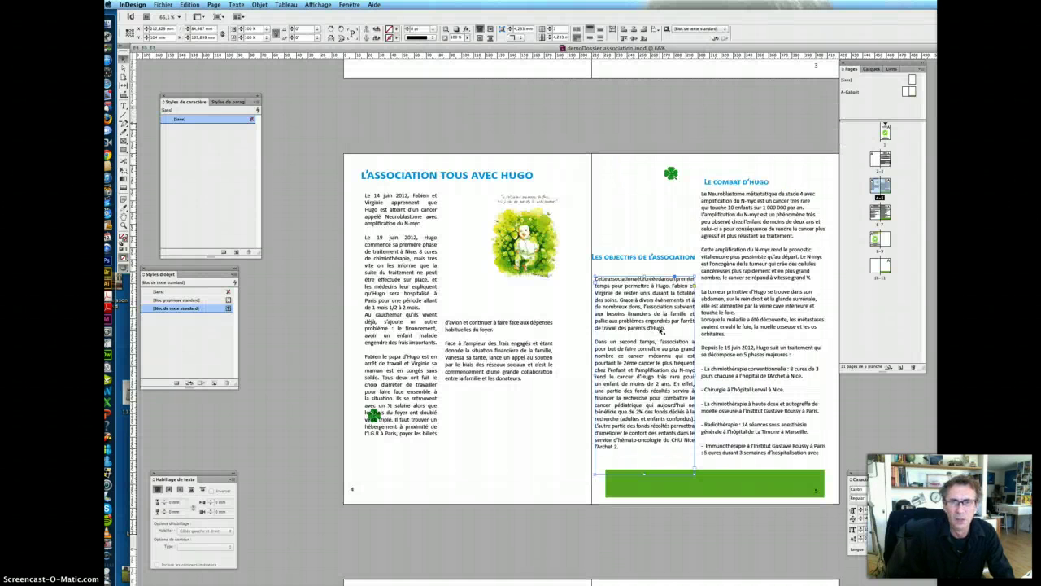
pyautogui.click(719, 275)
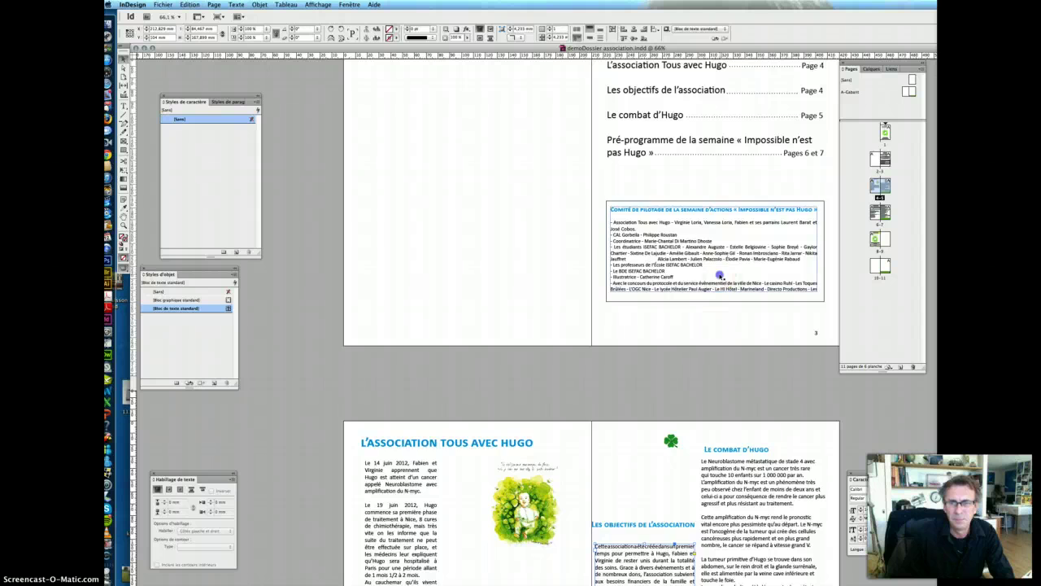
pyautogui.scroll(1, 719, 276)
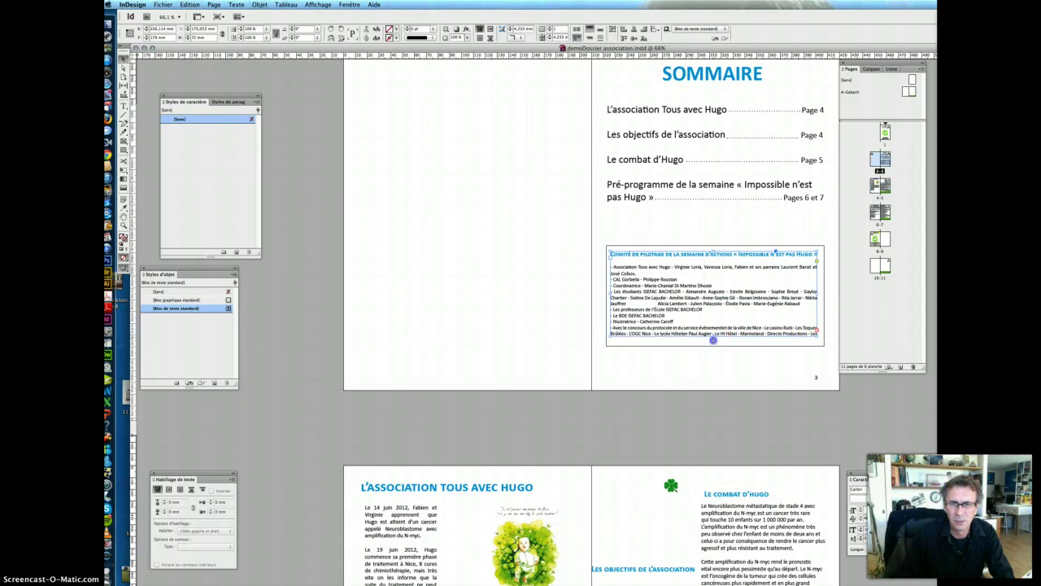
pyautogui.moveTo(713, 340); pyautogui.dragTo(712, 353)
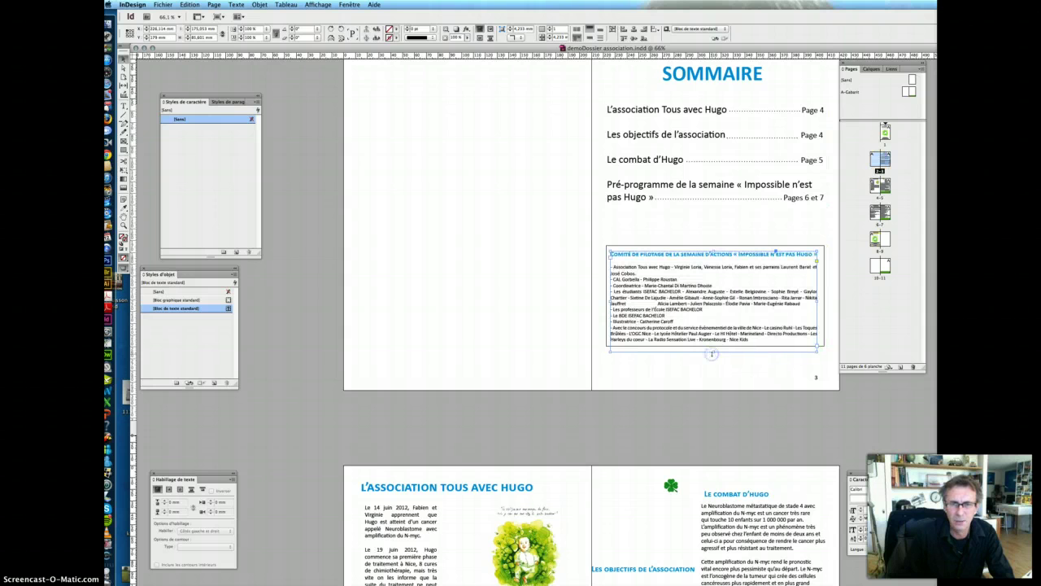
# Enlarge the second linked text frame on page 4 to about 100 mm wide and 96 mm high
pyautogui.scroll(-5, 681, 464)
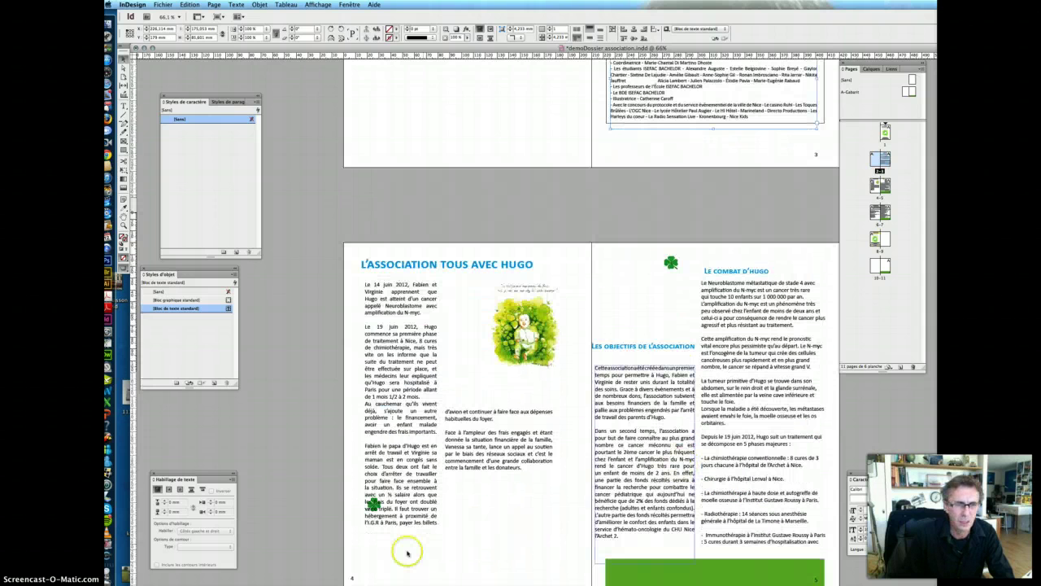
pyautogui.click(506, 464)
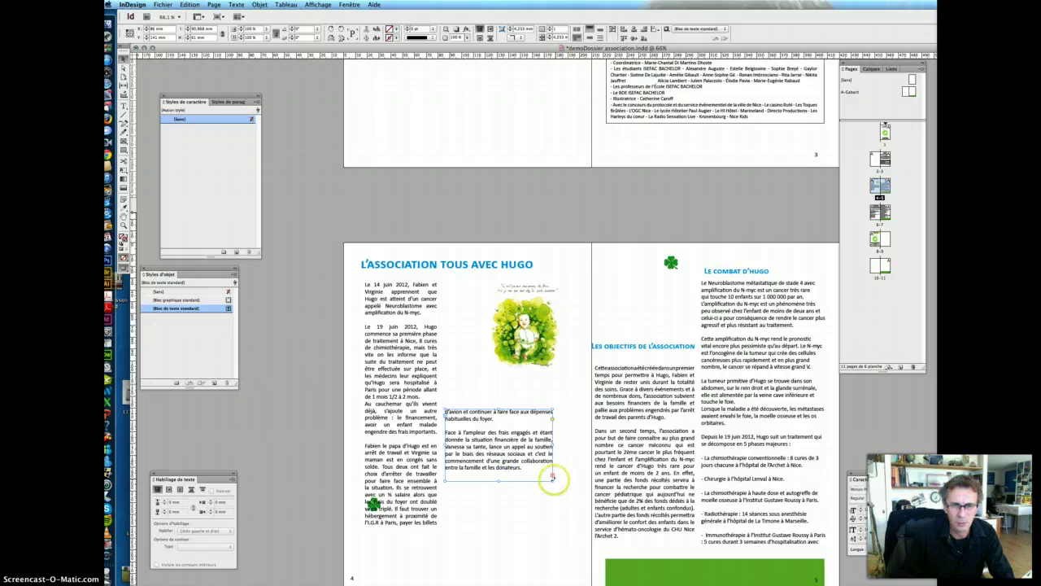
pyautogui.moveTo(552, 482); pyautogui.dragTo(564, 518)
# Check the text frame under "Le combat d'Hugo" and the status of the brochure's linked images
pyautogui.click(705, 503)
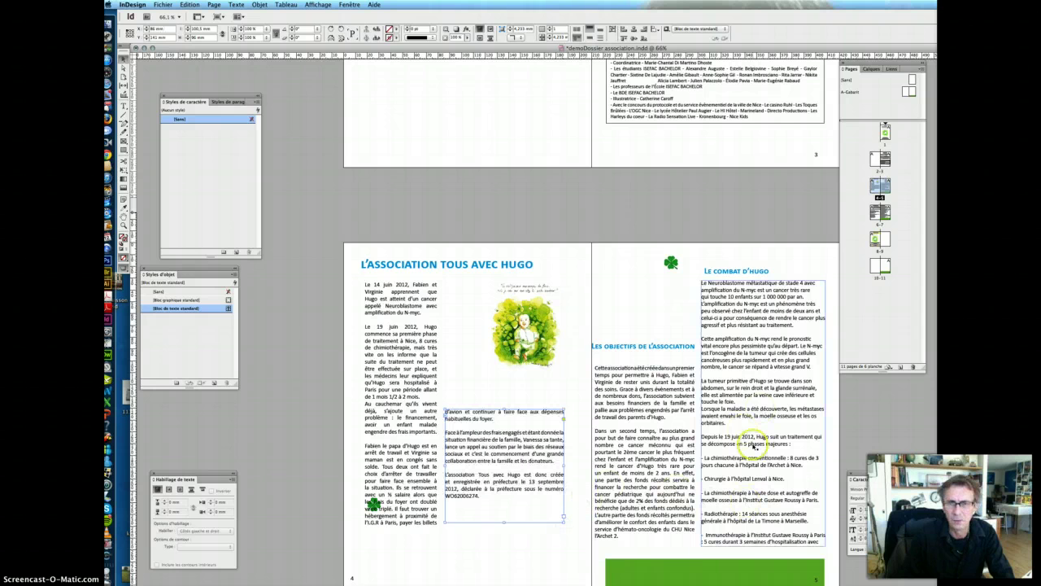
pyautogui.click(657, 210)
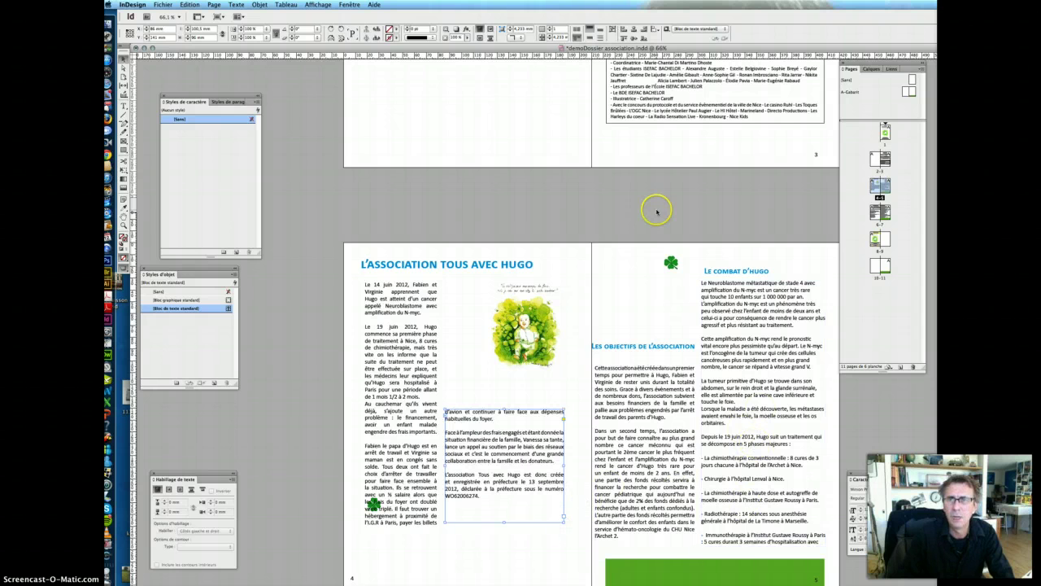
pyautogui.click(892, 68)
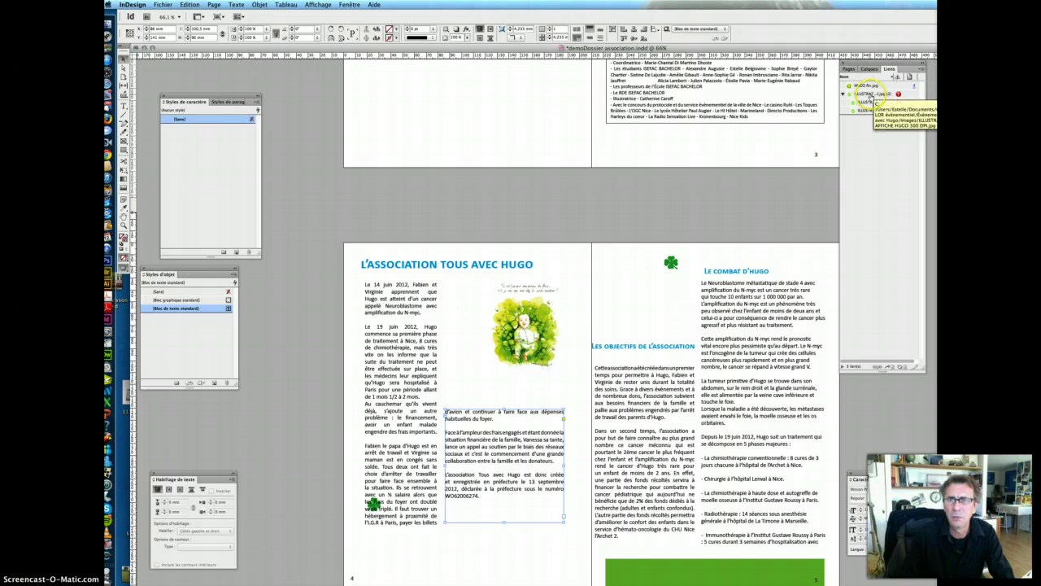
pyautogui.click(892, 103)
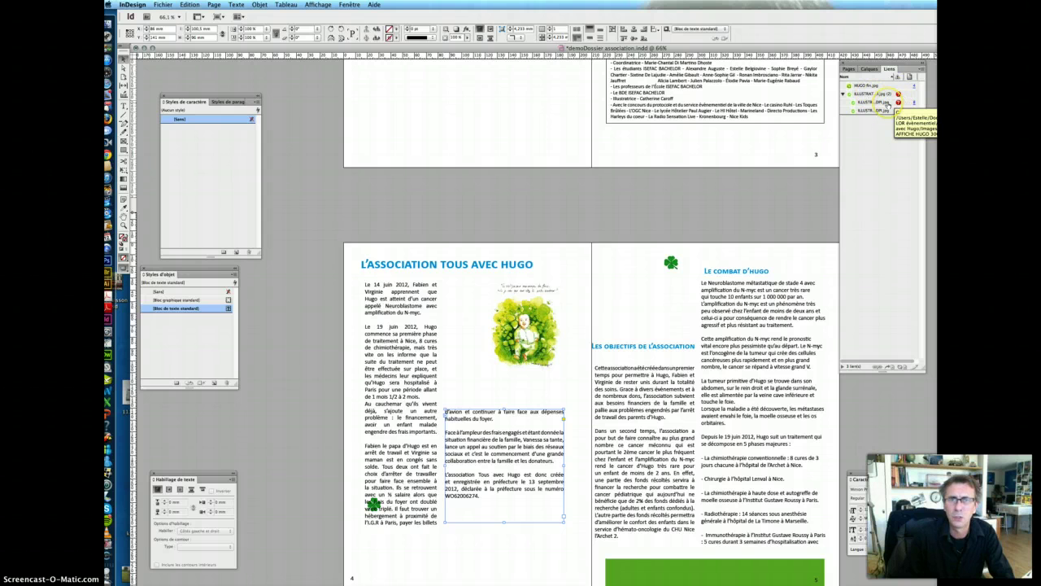
# Export "demoDossier association.pdf" after checking the compression and bleed settings, accepting the remaining overset text and missing links
pyautogui.click(157, 5)
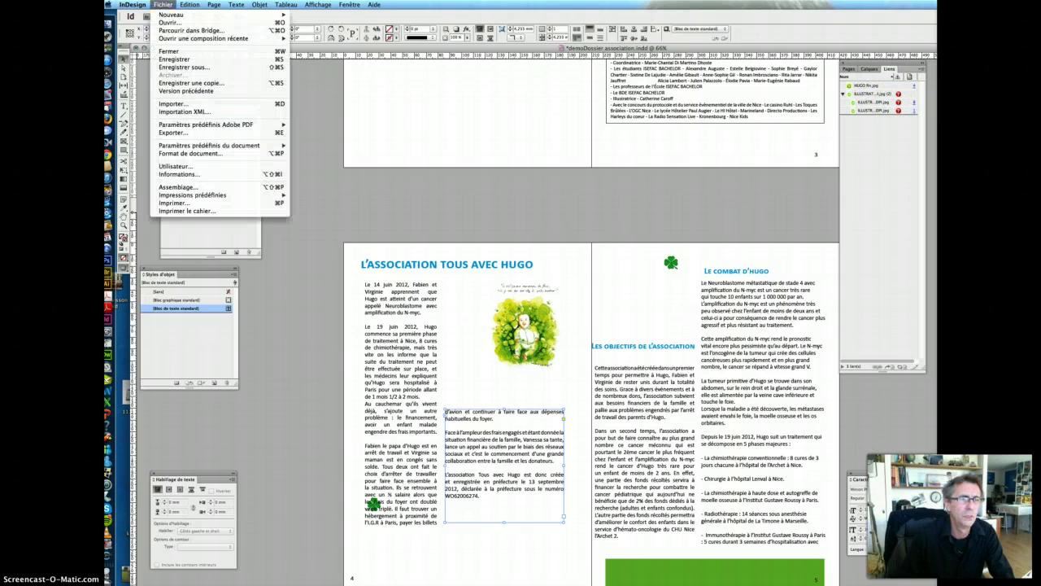
pyautogui.click(197, 135)
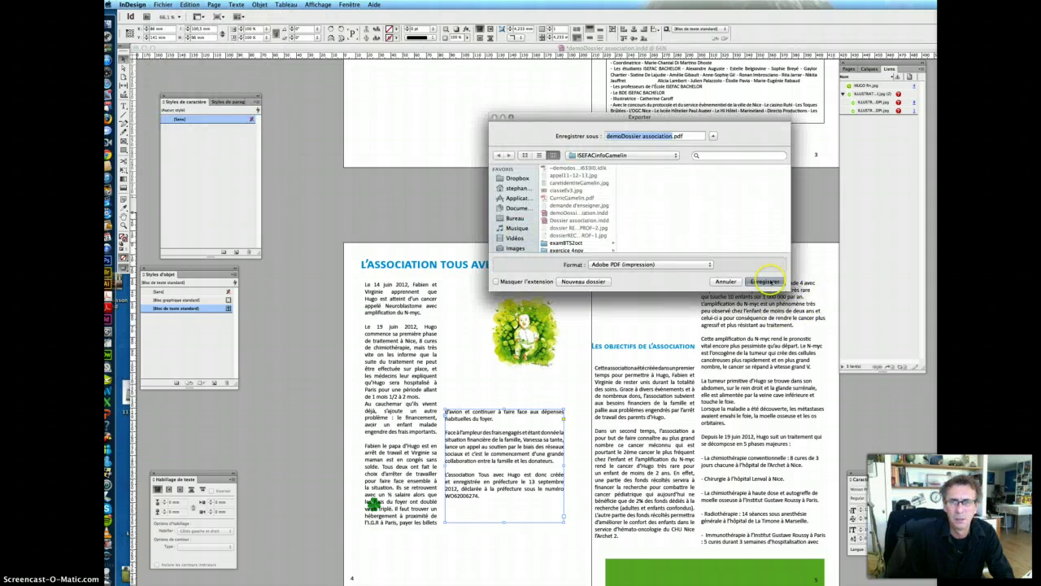
pyautogui.click(768, 281)
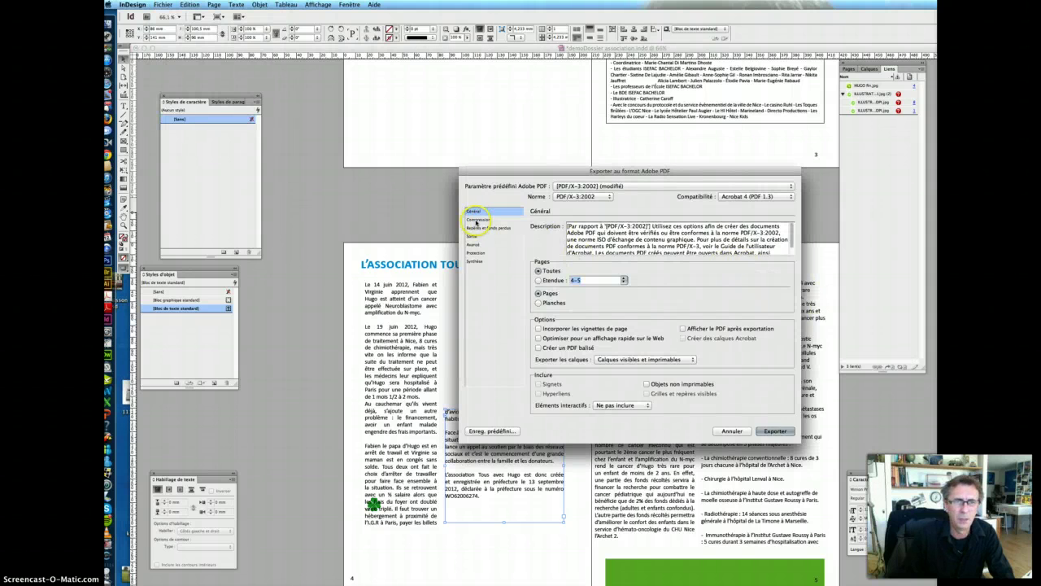
pyautogui.click(480, 219)
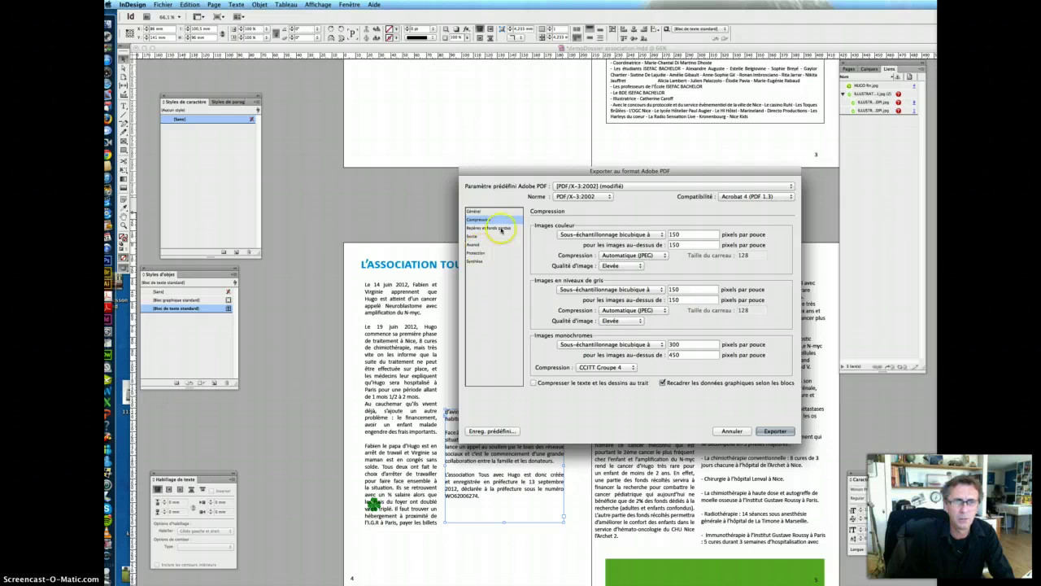
pyautogui.click(499, 228)
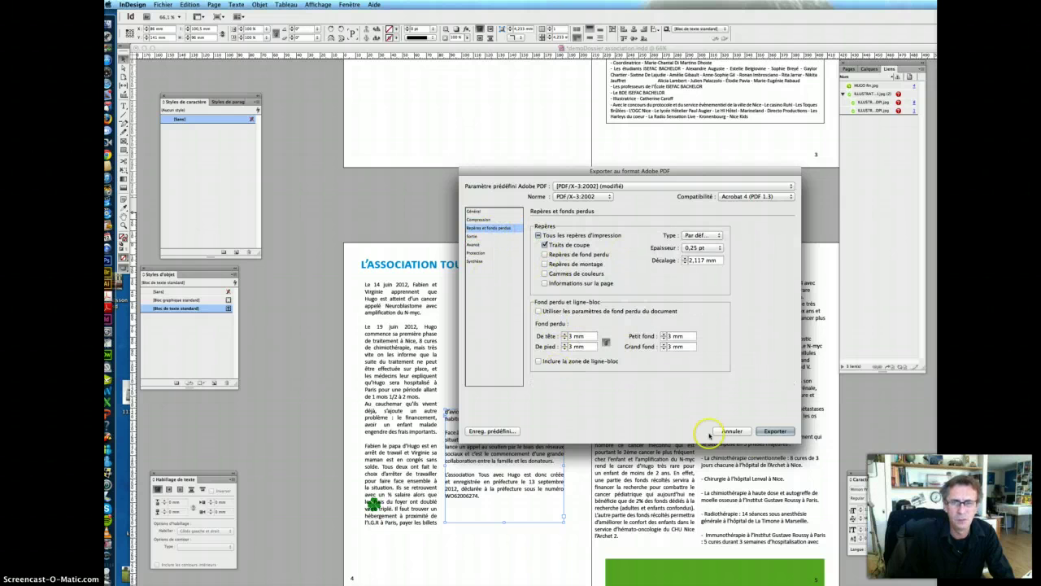
pyautogui.click(789, 437)
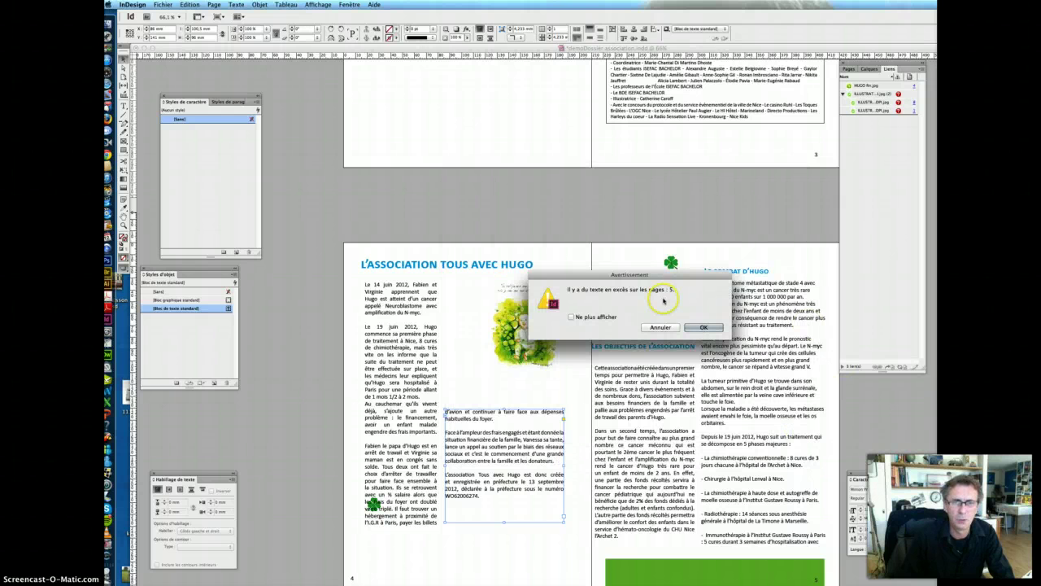
pyautogui.click(704, 327)
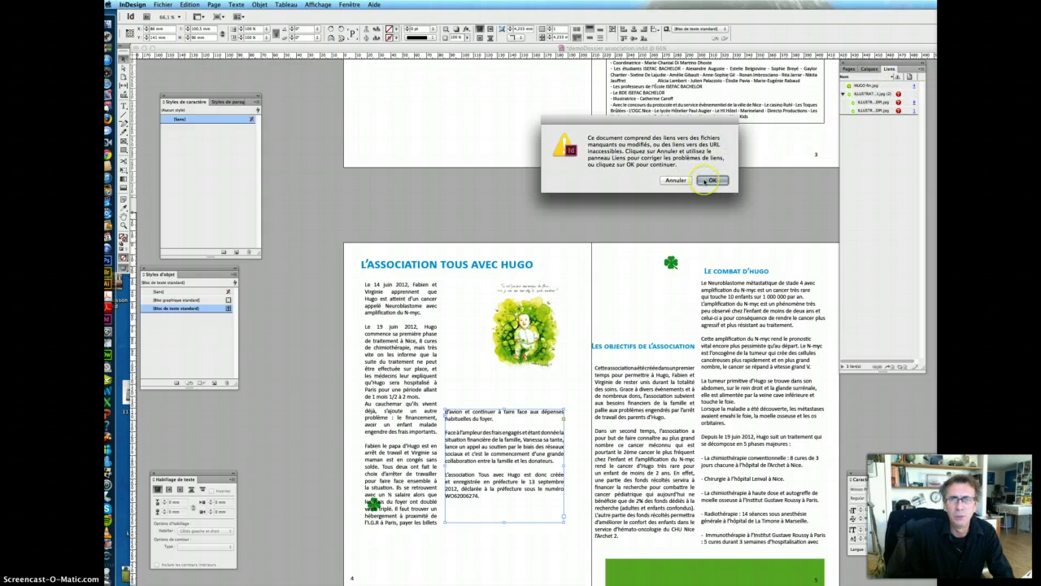
pyautogui.click(713, 179)
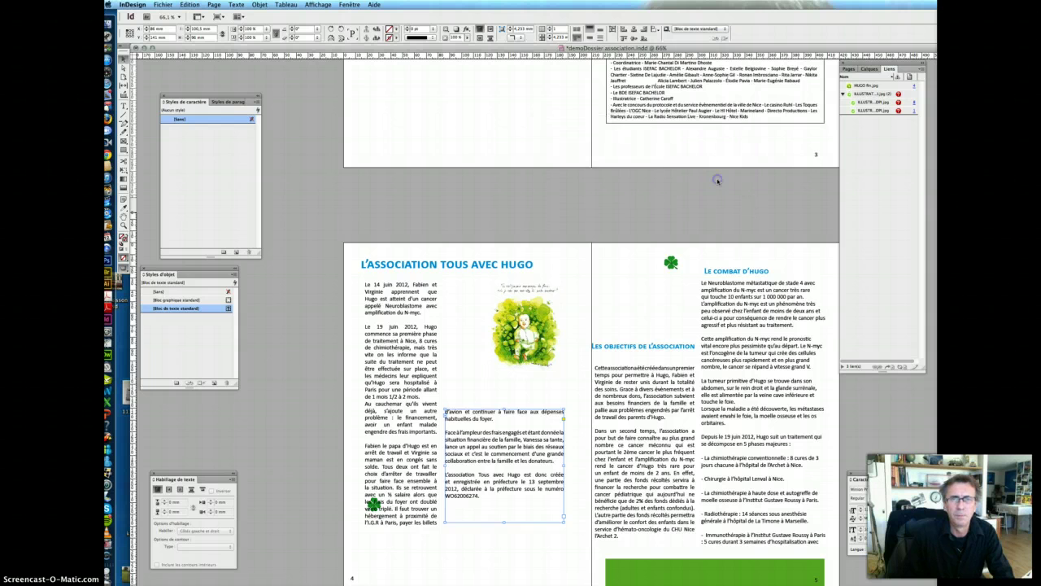
# Try to relink the missing "AFFICHE HUGO 300 DPI.jpg" illustration by browsing for its source file, and cancel the search
pyautogui.scroll(5, 715, 181)
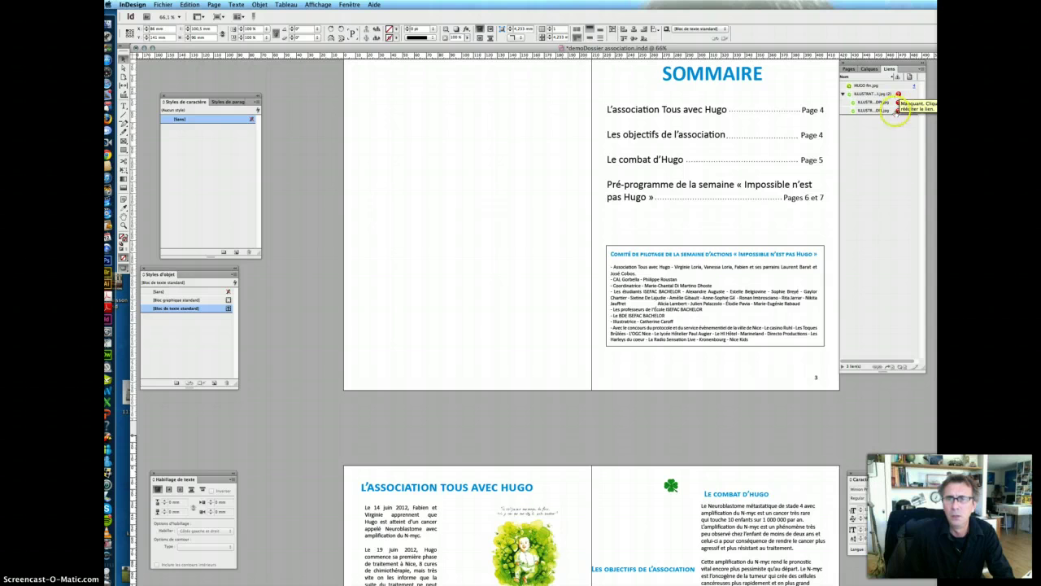
pyautogui.click(899, 94)
pyautogui.click(899, 95)
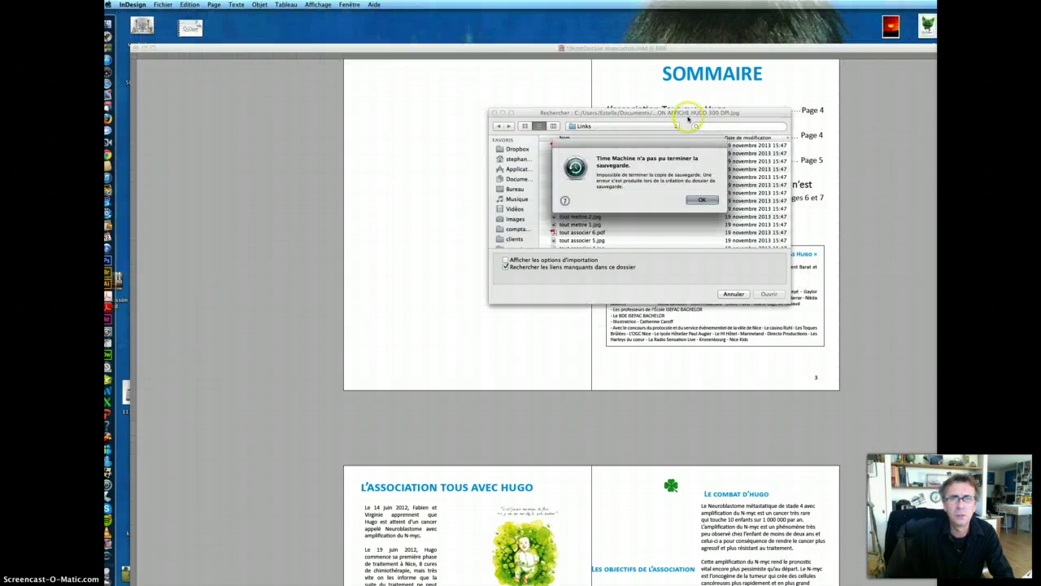
pyautogui.click(703, 199)
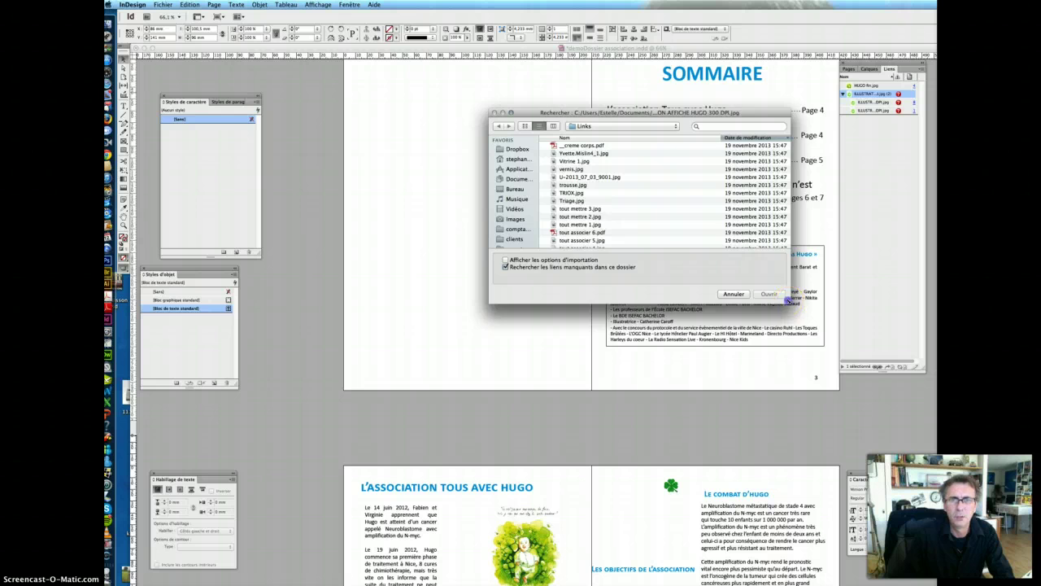
pyautogui.moveTo(787, 300); pyautogui.dragTo(855, 352)
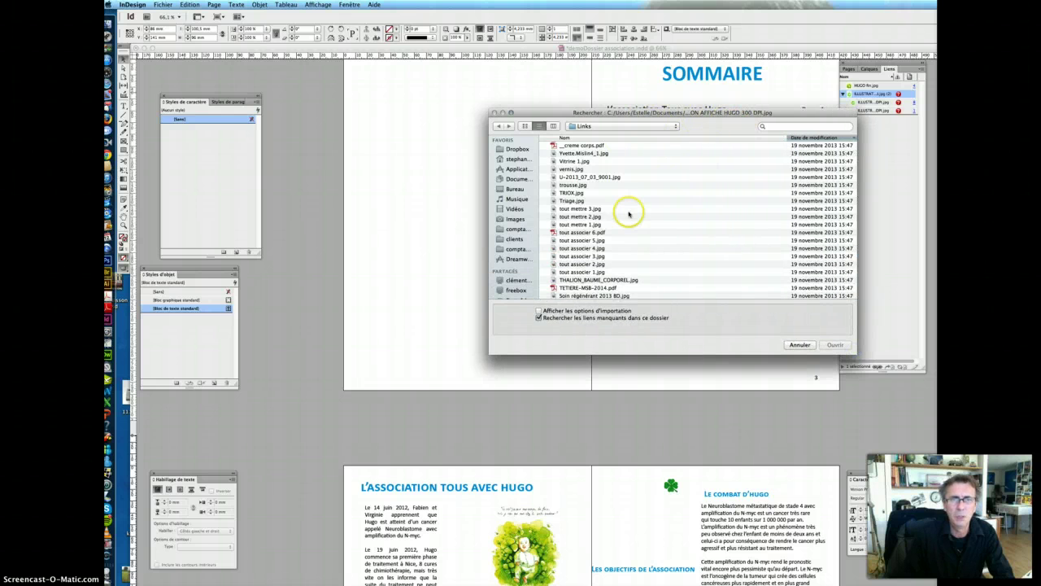
pyautogui.click(638, 122)
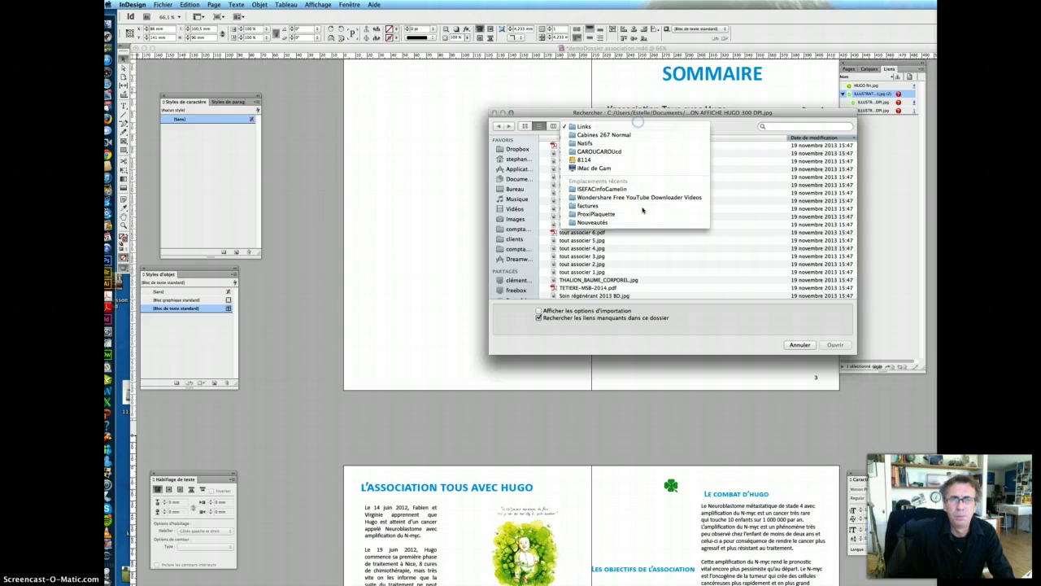
pyautogui.click(795, 345)
pyautogui.click(795, 344)
pyautogui.click(403, 148)
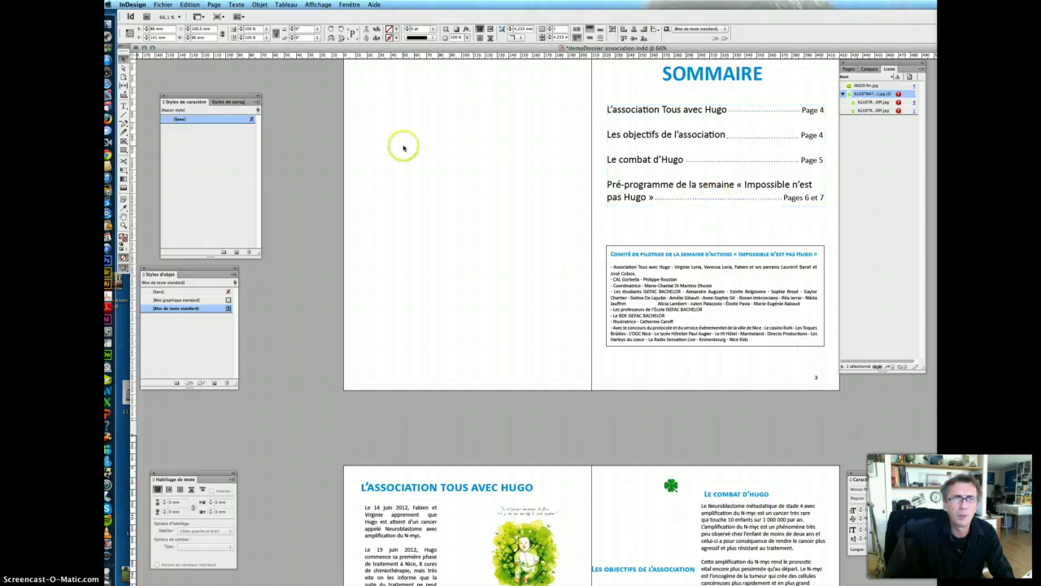